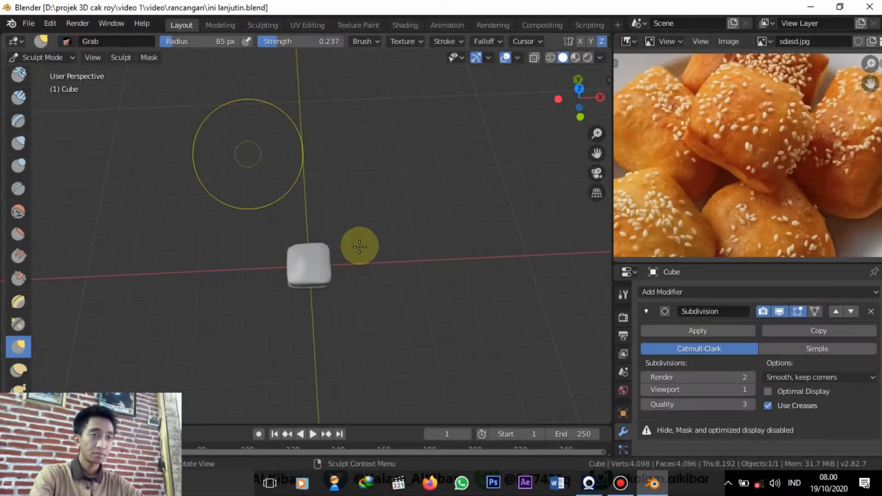
Step: Examine the sculpted bun from several angles, checking its top, sides and corners
{"action": "scroll", "coordinate": [358, 244], "scroll_direction": "up", "scroll_amount": 3}
{"action": "middle_click_drag", "start_coordinate": [371, 208], "coordinate": [396, 163]}
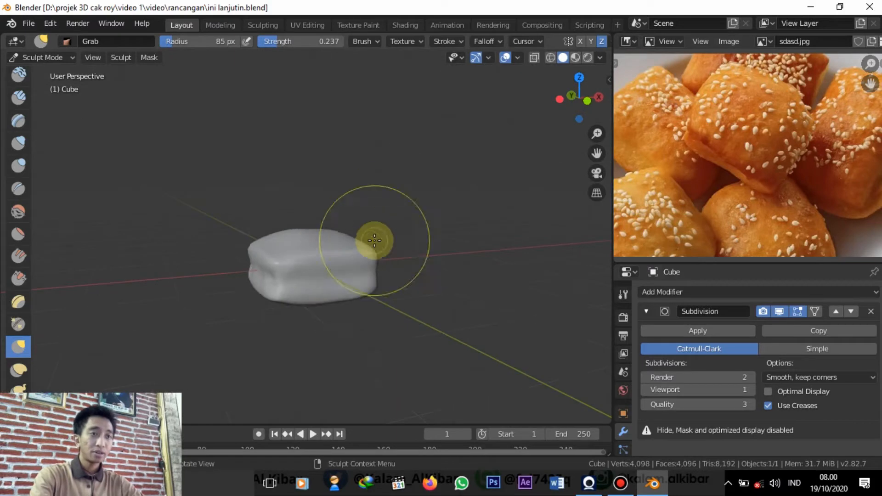
{"action": "mouse_move", "coordinate": [381, 252]}
{"action": "middle_mouse_down"}
{"action": "mouse_move", "coordinate": [246, 232]}
{"action": "mouse_move", "coordinate": [394, 309]}
{"action": "mouse_move", "coordinate": [490, 244]}
{"action": "mouse_move", "coordinate": [406, 281]}
{"action": "mouse_move", "coordinate": [393, 295]}
{"action": "mouse_move", "coordinate": [433, 177]}
{"action": "mouse_move", "coordinate": [361, 307]}
{"action": "mouse_move", "coordinate": [247, 272]}
{"action": "middle_mouse_up"}
{"action": "mouse_move", "coordinate": [316, 308]}
{"action": "middle_mouse_down"}
{"action": "mouse_move", "coordinate": [445, 288]}
{"action": "mouse_move", "coordinate": [330, 309]}
{"action": "middle_mouse_up"}
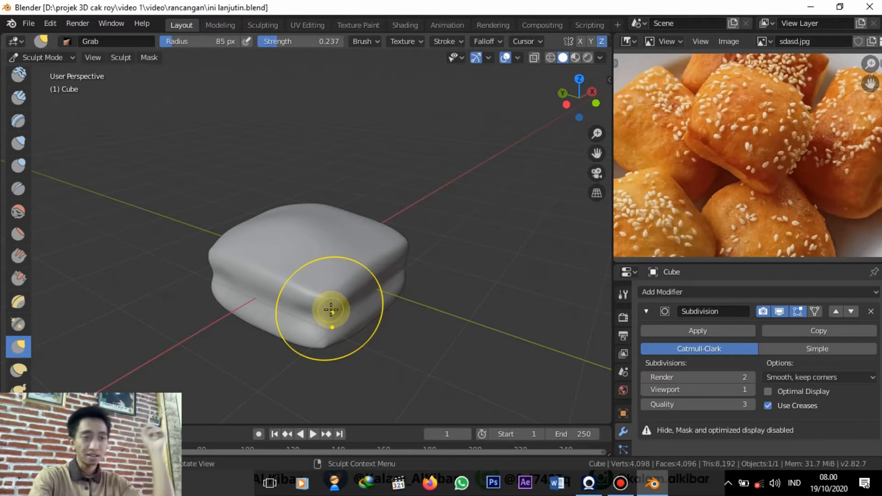
{"action": "mouse_move", "coordinate": [331, 299]}
{"action": "middle_mouse_down"}
{"action": "mouse_move", "coordinate": [236, 230]}
{"action": "mouse_move", "coordinate": [387, 315]}
{"action": "mouse_move", "coordinate": [350, 301]}
{"action": "middle_mouse_up"}
{"action": "scroll", "coordinate": [350, 302], "scroll_direction": "up", "scroll_amount": 1}
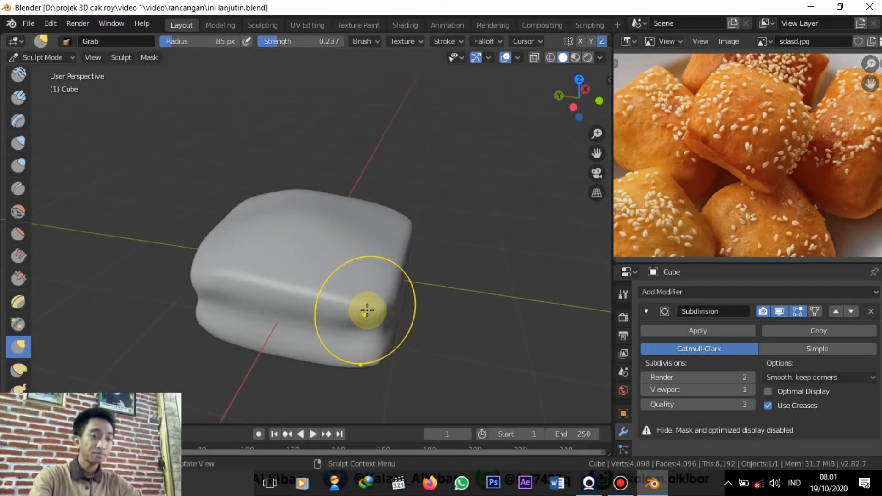
{"action": "mouse_move", "coordinate": [378, 335]}
{"action": "middle_mouse_down"}
{"action": "mouse_move", "coordinate": [403, 285]}
{"action": "mouse_move", "coordinate": [417, 302]}
{"action": "middle_mouse_up"}
{"action": "scroll", "coordinate": [418, 301], "scroll_direction": "down", "scroll_amount": 2}
{"action": "middle_click_drag", "start_coordinate": [310, 303], "coordinate": [325, 334]}
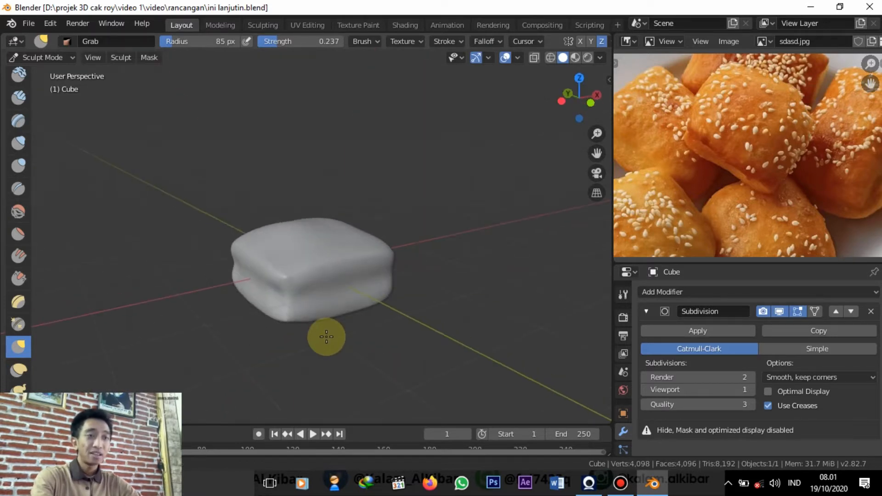
{"action": "scroll", "coordinate": [295, 305], "scroll_direction": "up", "scroll_amount": 3}
{"action": "mouse_move", "coordinate": [295, 305]}
{"action": "middle_mouse_down"}
{"action": "mouse_move", "coordinate": [315, 337]}
{"action": "mouse_move", "coordinate": [326, 330]}
{"action": "mouse_move", "coordinate": [386, 289]}
{"action": "mouse_move", "coordinate": [407, 236]}
{"action": "mouse_move", "coordinate": [351, 217]}
{"action": "mouse_move", "coordinate": [307, 244]}
{"action": "mouse_move", "coordinate": [319, 283]}
{"action": "mouse_move", "coordinate": [350, 289]}
{"action": "mouse_move", "coordinate": [290, 270]}
{"action": "mouse_move", "coordinate": [315, 245]}
{"action": "mouse_move", "coordinate": [352, 257]}
{"action": "mouse_move", "coordinate": [330, 278]}
{"action": "mouse_move", "coordinate": [333, 262]}
{"action": "mouse_move", "coordinate": [216, 262]}
{"action": "mouse_move", "coordinate": [291, 258]}
{"action": "middle_mouse_up"}
{"action": "scroll", "coordinate": [326, 330], "scroll_direction": "down", "scroll_amount": 3}
{"action": "scroll", "coordinate": [313, 257], "scroll_direction": "up", "scroll_amount": 6}
{"action": "scroll", "coordinate": [313, 261], "scroll_direction": "down", "scroll_amount": 6}
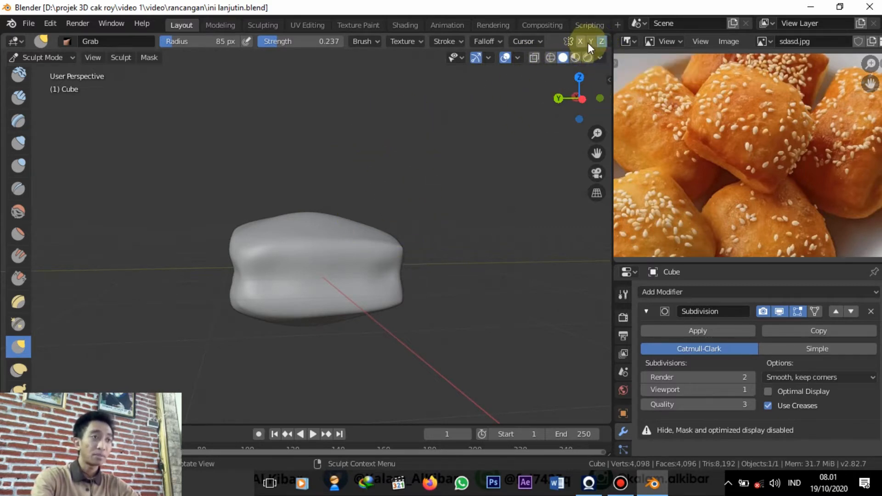
Step: Turn off Z-axis mirroring for sculpting the bun
{"action": "left_click", "coordinate": [602, 44]}
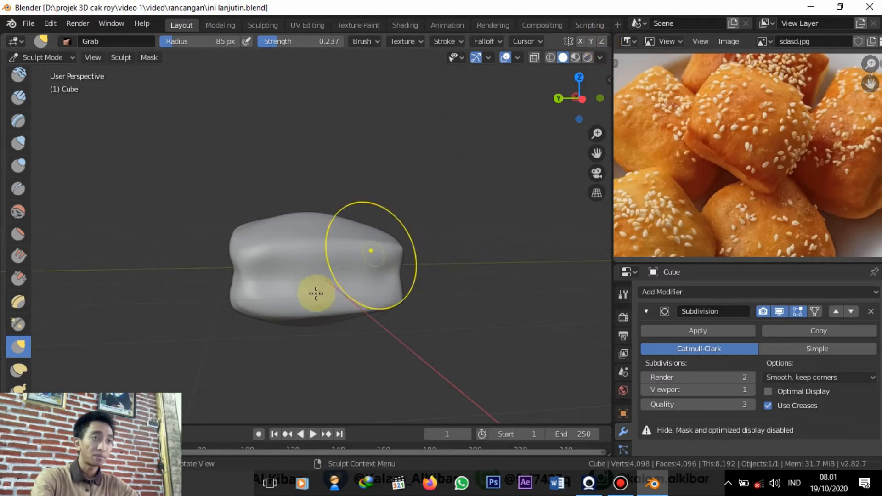
{"action": "left_click_drag", "start_coordinate": [315, 292], "coordinate": [322, 262]}
{"action": "mouse_move", "coordinate": [322, 262]}
{"action": "middle_mouse_down"}
{"action": "mouse_move", "coordinate": [315, 296]}
{"action": "mouse_move", "coordinate": [385, 270]}
{"action": "mouse_move", "coordinate": [309, 278]}
{"action": "mouse_move", "coordinate": [394, 256]}
{"action": "mouse_move", "coordinate": [250, 282]}
{"action": "mouse_move", "coordinate": [345, 311]}
{"action": "mouse_move", "coordinate": [364, 301]}
{"action": "mouse_move", "coordinate": [291, 325]}
{"action": "mouse_move", "coordinate": [257, 312]}
{"action": "middle_mouse_up"}
{"action": "scroll", "coordinate": [304, 280], "scroll_direction": "up", "scroll_amount": 1}
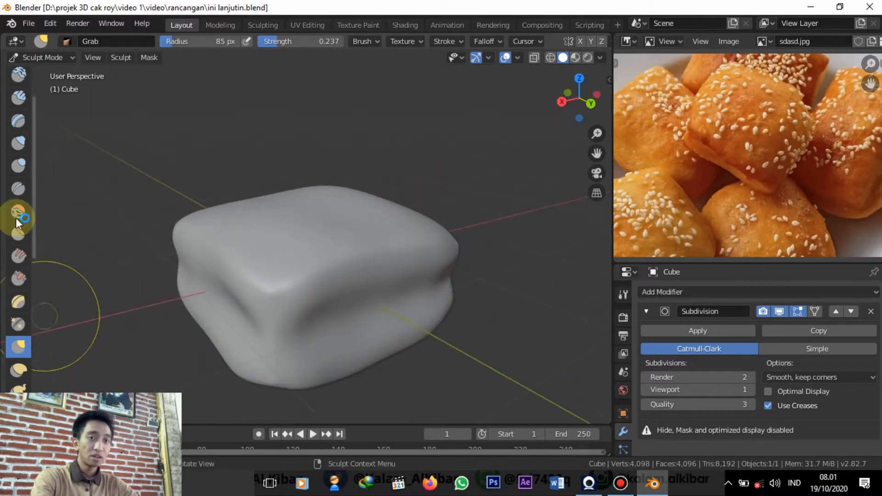
Step: Choose the Inflate/Deflate brush, set its radius to 124 px, and inflate the top of the bun
{"action": "scroll", "coordinate": [16, 129], "scroll_direction": "down", "scroll_amount": 6}
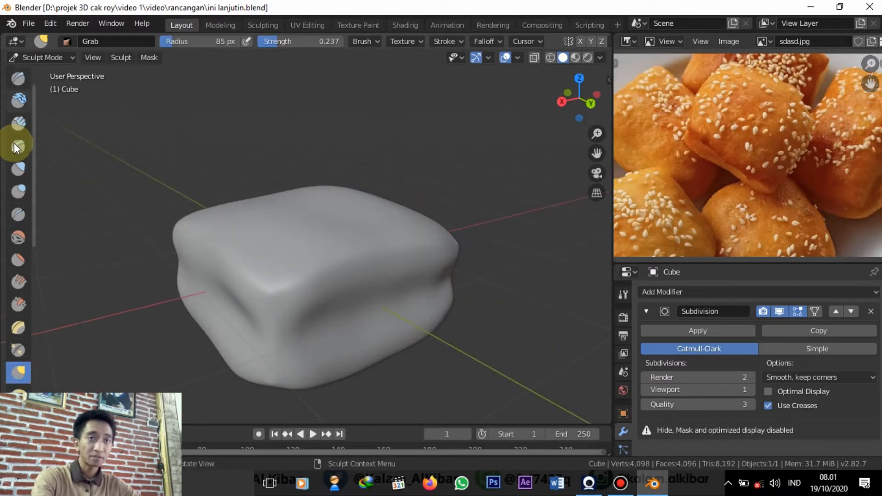
{"action": "scroll", "coordinate": [24, 183], "scroll_direction": "up", "scroll_amount": 4}
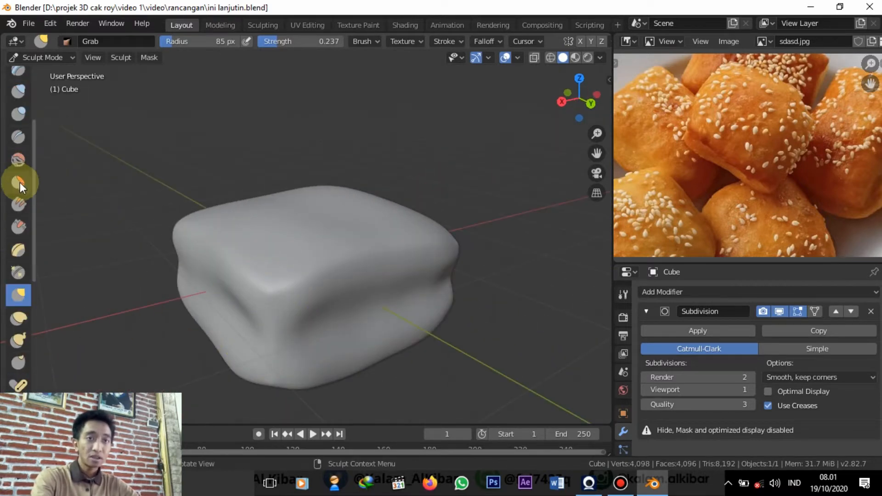
{"action": "left_click", "coordinate": [18, 94]}
{"action": "mouse_move", "coordinate": [312, 226]}
{"action": "middle_mouse_down"}
{"action": "mouse_move", "coordinate": [328, 260]}
{"action": "mouse_move", "coordinate": [331, 238]}
{"action": "middle_mouse_up"}
{"action": "scroll", "coordinate": [330, 238], "scroll_direction": "down", "scroll_amount": 3}
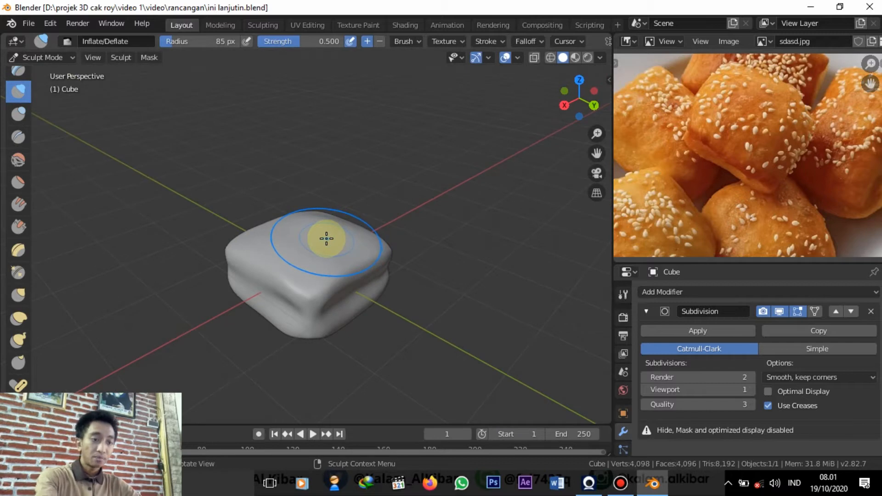
{"action": "middle_click_drag", "start_coordinate": [283, 238], "coordinate": [335, 214]}
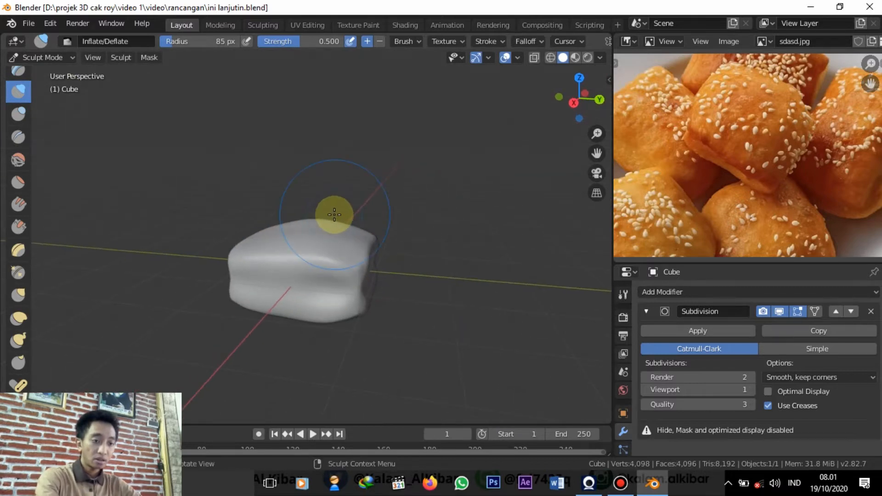
{"action": "key", "text": "f"}
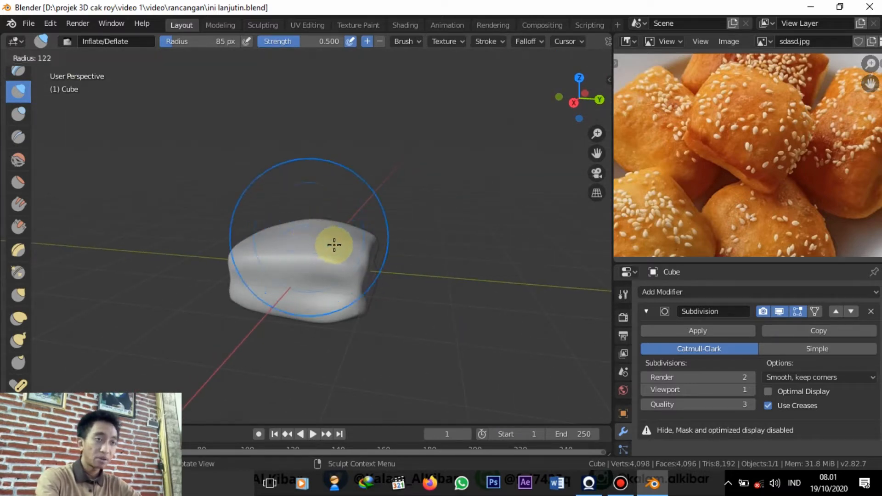
{"action": "left_click", "coordinate": [334, 243]}
{"action": "mouse_move", "coordinate": [334, 246]}
{"action": "middle_mouse_down"}
{"action": "mouse_move", "coordinate": [321, 236]}
{"action": "mouse_move", "coordinate": [409, 231]}
{"action": "mouse_move", "coordinate": [257, 258]}
{"action": "mouse_move", "coordinate": [244, 240]}
{"action": "mouse_move", "coordinate": [283, 233]}
{"action": "mouse_move", "coordinate": [280, 226]}
{"action": "middle_mouse_up"}
{"action": "left_click", "coordinate": [294, 222]}
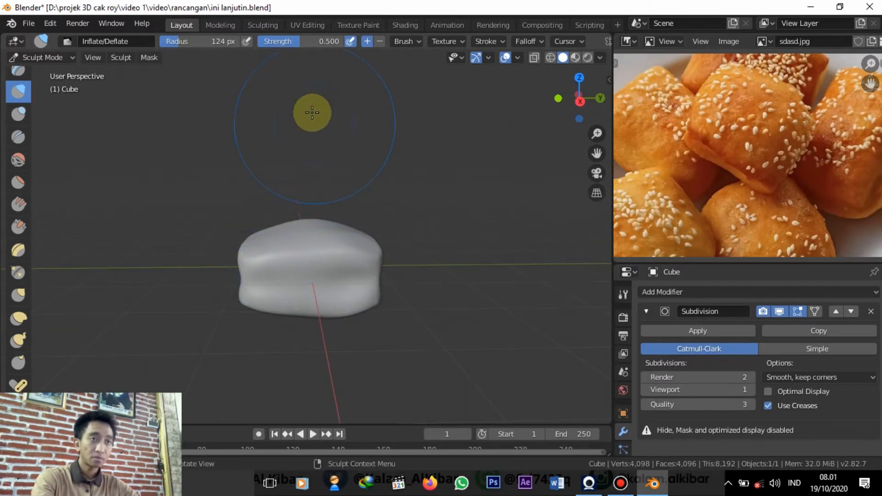
Step: Set the Inflate/Deflate brush to strength 0.248 and radius 81 px, and puff up the bun's top surface
{"action": "left_click_drag", "start_coordinate": [297, 45], "coordinate": [289, 45]}
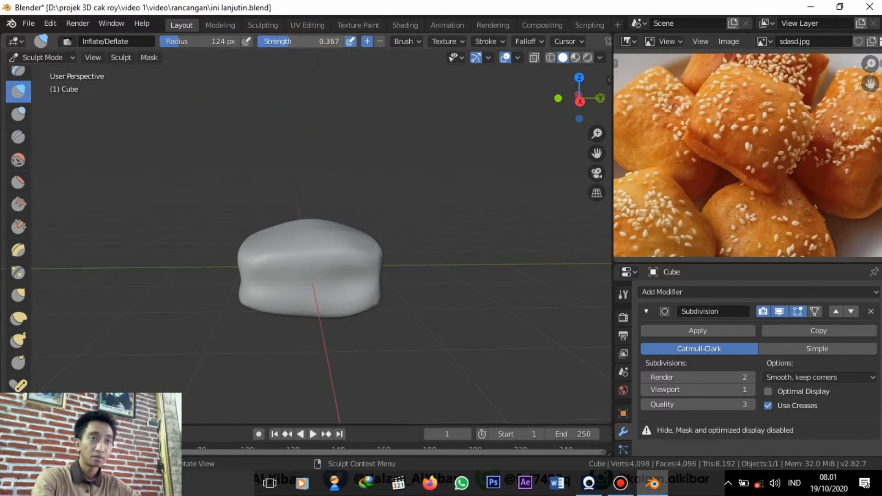
{"action": "mouse_move", "coordinate": [321, 229]}
{"action": "middle_mouse_down"}
{"action": "mouse_move", "coordinate": [330, 246]}
{"action": "mouse_move", "coordinate": [366, 227]}
{"action": "mouse_move", "coordinate": [333, 340]}
{"action": "mouse_move", "coordinate": [360, 257]}
{"action": "middle_mouse_up"}
{"action": "key", "text": "f"}
{"action": "left_click", "coordinate": [330, 224]}
{"action": "mouse_move", "coordinate": [300, 267]}
{"action": "middle_mouse_down"}
{"action": "mouse_move", "coordinate": [290, 282]}
{"action": "mouse_move", "coordinate": [311, 276]}
{"action": "middle_mouse_up"}
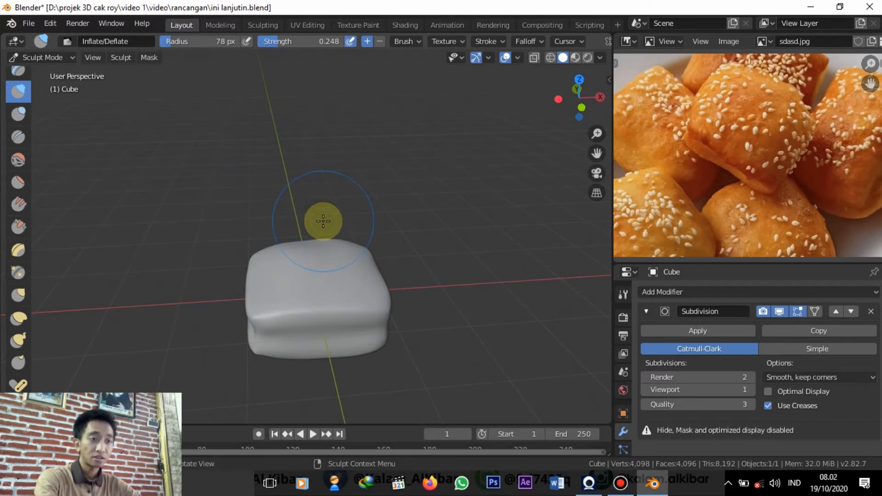
{"action": "key", "text": "f"}
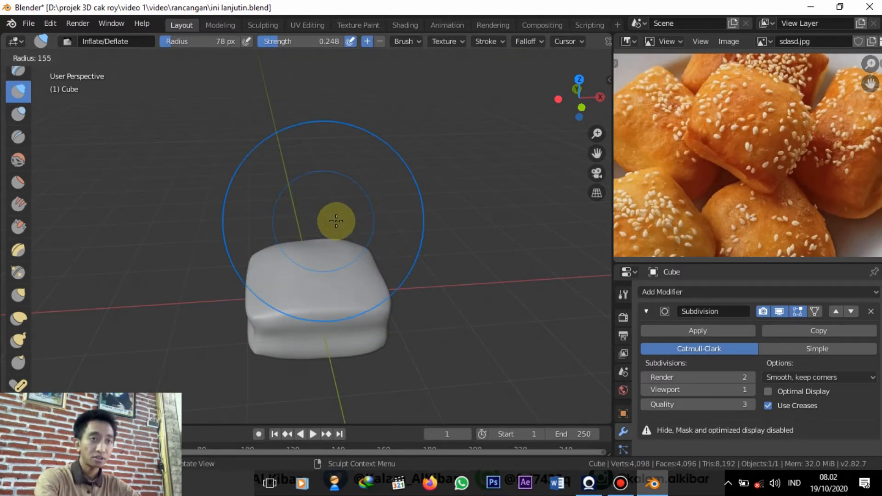
{"action": "left_click", "coordinate": [322, 227]}
{"action": "key", "text": "f"}
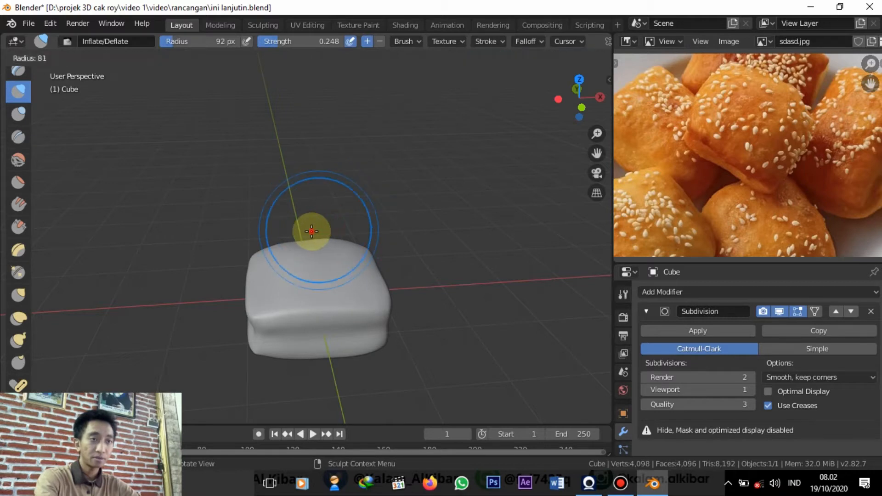
{"action": "left_click", "coordinate": [309, 227]}
{"action": "mouse_move", "coordinate": [445, 224]}
{"action": "middle_mouse_down"}
{"action": "mouse_move", "coordinate": [355, 253]}
{"action": "mouse_move", "coordinate": [247, 252]}
{"action": "mouse_move", "coordinate": [311, 271]}
{"action": "mouse_move", "coordinate": [243, 250]}
{"action": "mouse_move", "coordinate": [335, 237]}
{"action": "mouse_move", "coordinate": [345, 270]}
{"action": "middle_mouse_up"}
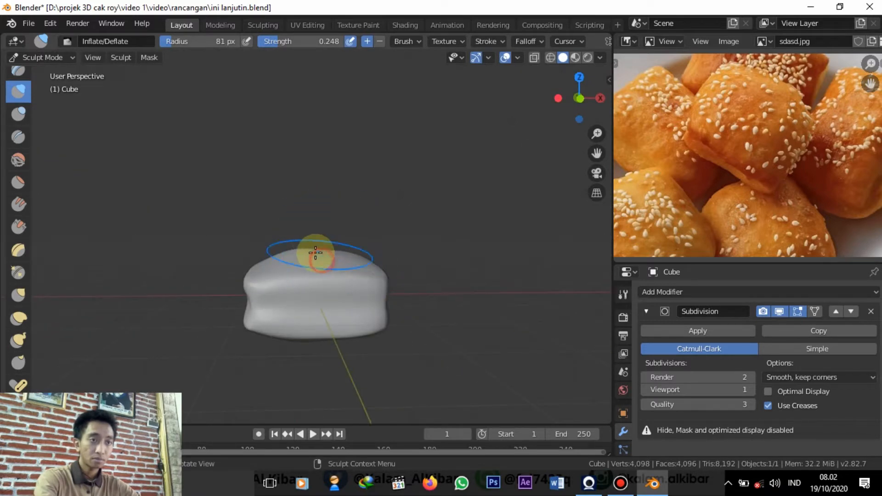
{"action": "middle_click_drag", "start_coordinate": [344, 297], "coordinate": [315, 293]}
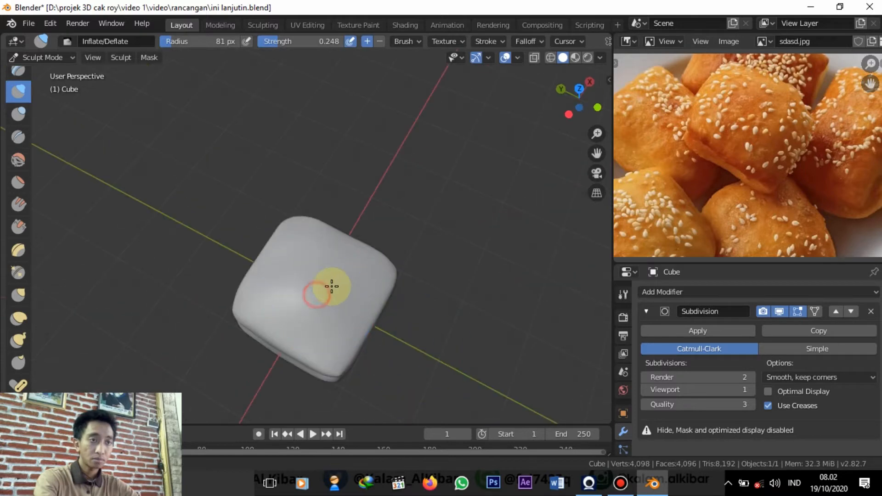
Step: Bulge the bun's top and underside using the Blob brush at strength 0.285
{"action": "left_click", "coordinate": [18, 113]}
{"action": "mouse_move", "coordinate": [210, 266]}
{"action": "middle_mouse_down"}
{"action": "mouse_move", "coordinate": [351, 236]}
{"action": "mouse_move", "coordinate": [319, 262]}
{"action": "middle_mouse_up"}
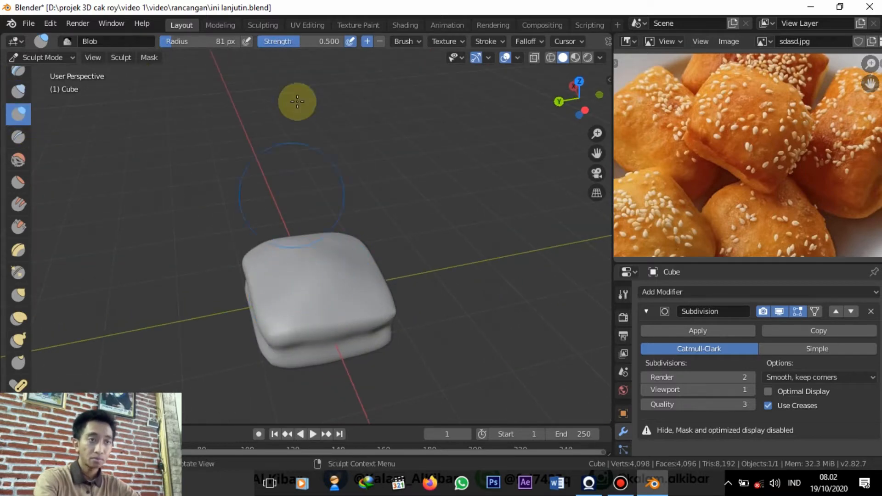
{"action": "left_click_drag", "start_coordinate": [294, 41], "coordinate": [281, 53]}
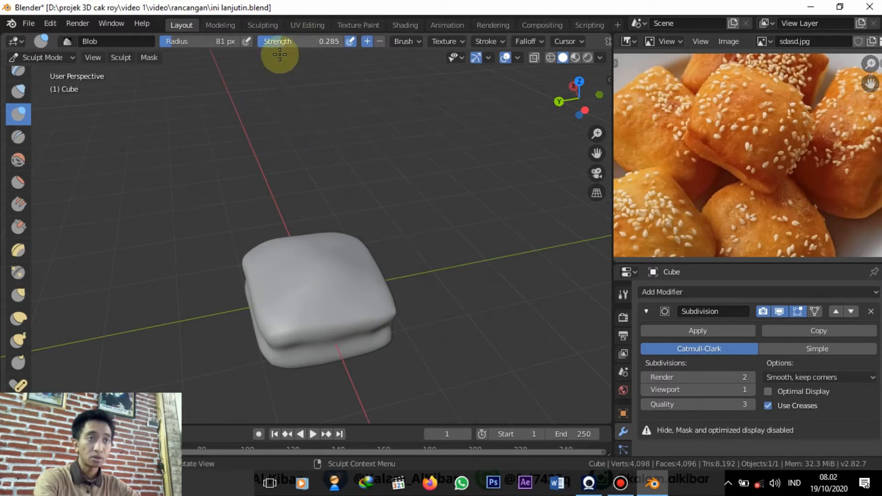
{"action": "middle_click_drag", "start_coordinate": [426, 219], "coordinate": [299, 237]}
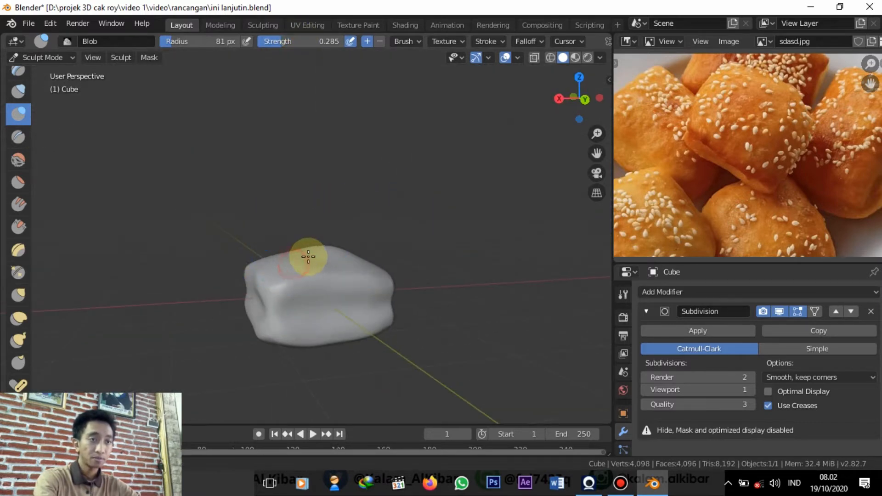
{"action": "mouse_move", "coordinate": [334, 272]}
{"action": "middle_mouse_down"}
{"action": "mouse_move", "coordinate": [468, 254]}
{"action": "mouse_move", "coordinate": [419, 266]}
{"action": "mouse_move", "coordinate": [437, 255]}
{"action": "mouse_move", "coordinate": [346, 325]}
{"action": "mouse_move", "coordinate": [354, 300]}
{"action": "middle_mouse_up"}
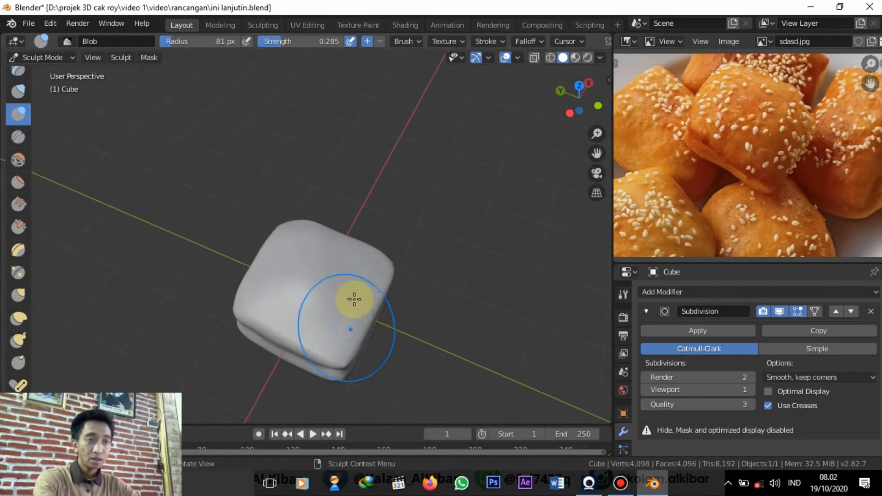
{"action": "middle_click_drag", "start_coordinate": [395, 242], "coordinate": [322, 267]}
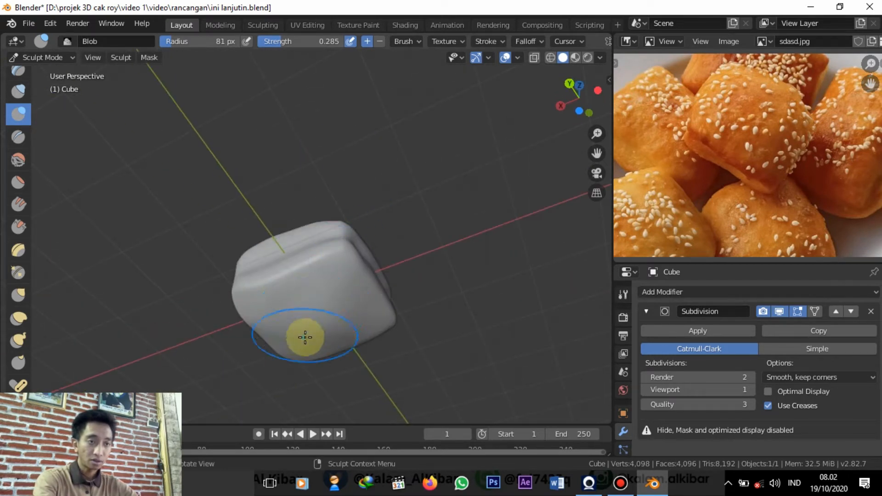
{"action": "middle_click_drag", "start_coordinate": [300, 304], "coordinate": [323, 348]}
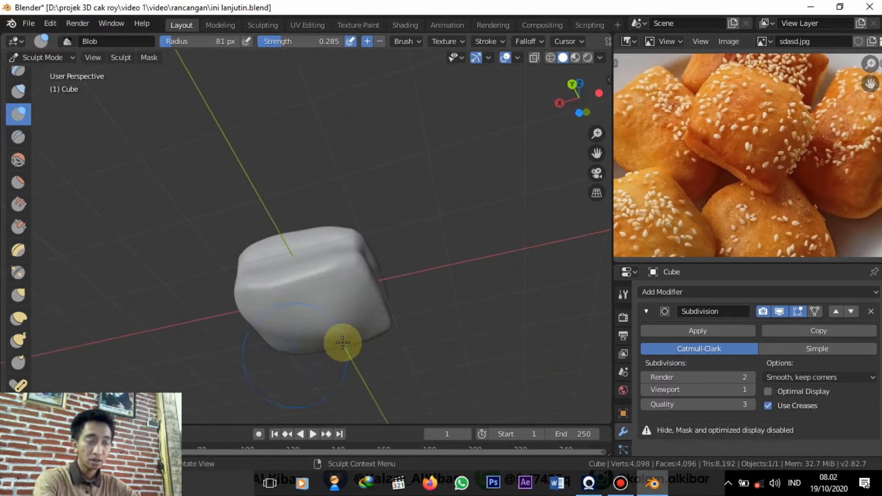
Step: Smooth the bun's underside with the Smooth brush
{"action": "left_click", "coordinate": [18, 159]}
{"action": "middle_click_drag", "start_coordinate": [299, 285], "coordinate": [327, 290]}
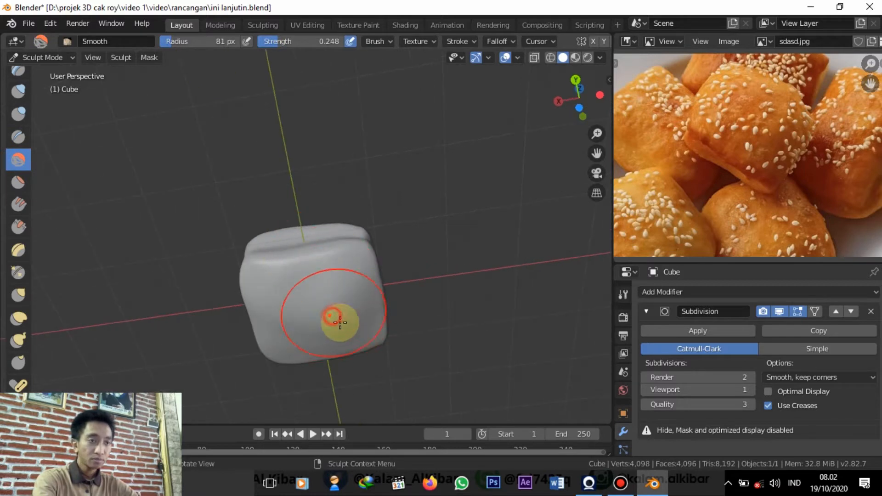
{"action": "mouse_move", "coordinate": [334, 324]}
{"action": "middle_mouse_down"}
{"action": "mouse_move", "coordinate": [326, 390]}
{"action": "mouse_move", "coordinate": [296, 394]}
{"action": "mouse_move", "coordinate": [332, 343]}
{"action": "mouse_move", "coordinate": [311, 299]}
{"action": "mouse_move", "coordinate": [282, 321]}
{"action": "mouse_move", "coordinate": [329, 400]}
{"action": "mouse_move", "coordinate": [356, 367]}
{"action": "mouse_move", "coordinate": [272, 350]}
{"action": "middle_mouse_up"}
Step: Smooth the bun's side corners and edges all around with the Smooth brush
{"action": "scroll", "coordinate": [272, 350], "scroll_direction": "down", "scroll_amount": 1}
{"action": "left_click_drag", "start_coordinate": [229, 328], "coordinate": [252, 324]}
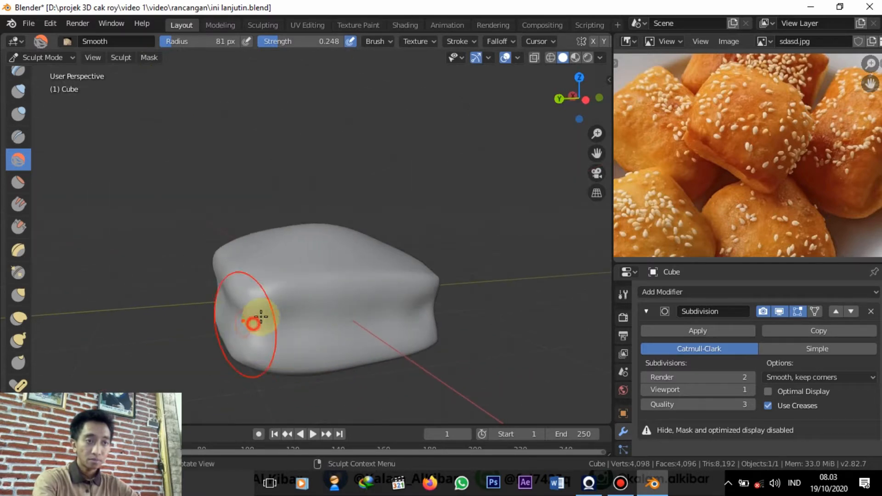
{"action": "mouse_move", "coordinate": [292, 341]}
{"action": "middle_mouse_down"}
{"action": "mouse_move", "coordinate": [250, 334]}
{"action": "mouse_move", "coordinate": [262, 337]}
{"action": "middle_mouse_up"}
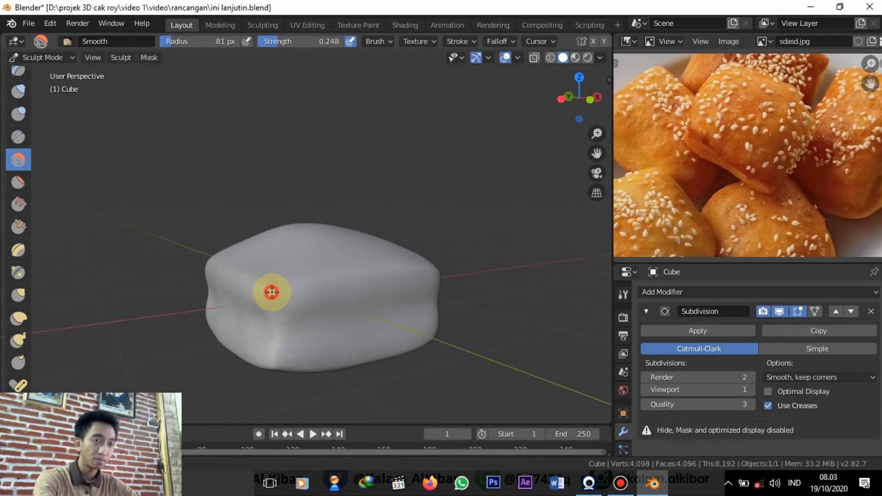
{"action": "mouse_move", "coordinate": [279, 353]}
{"action": "middle_mouse_down"}
{"action": "mouse_move", "coordinate": [378, 315]}
{"action": "mouse_move", "coordinate": [421, 283]}
{"action": "mouse_move", "coordinate": [276, 277]}
{"action": "mouse_move", "coordinate": [286, 265]}
{"action": "mouse_move", "coordinate": [322, 338]}
{"action": "mouse_move", "coordinate": [348, 276]}
{"action": "middle_mouse_up"}
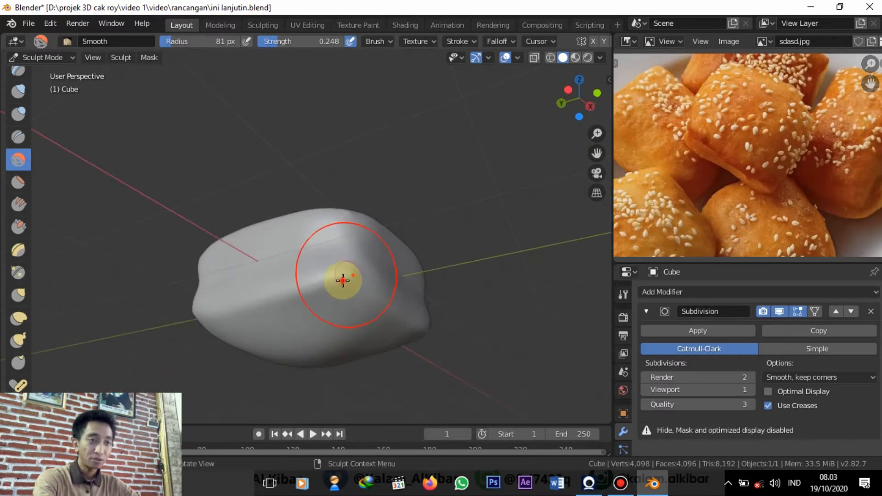
{"action": "mouse_move", "coordinate": [343, 276]}
{"action": "left_mouse_down"}
{"action": "mouse_move", "coordinate": [355, 276]}
{"action": "mouse_move", "coordinate": [340, 270]}
{"action": "left_mouse_up"}
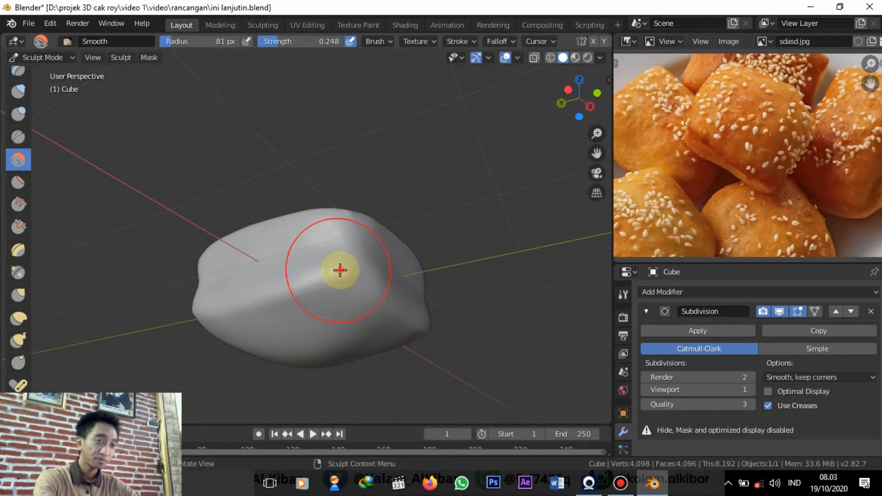
{"action": "mouse_move", "coordinate": [308, 320]}
{"action": "middle_mouse_down"}
{"action": "mouse_move", "coordinate": [295, 260]}
{"action": "mouse_move", "coordinate": [304, 269]}
{"action": "middle_mouse_up"}
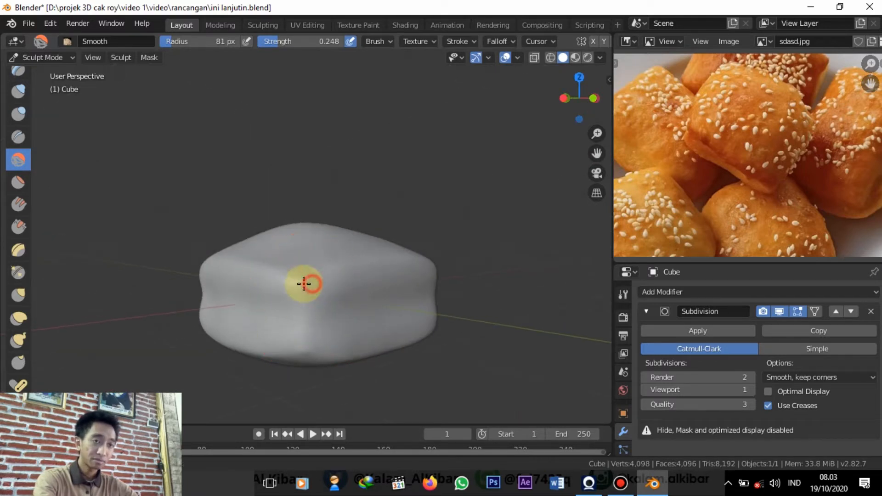
{"action": "mouse_move", "coordinate": [351, 328]}
{"action": "middle_mouse_down"}
{"action": "mouse_move", "coordinate": [386, 329]}
{"action": "mouse_move", "coordinate": [394, 318]}
{"action": "mouse_move", "coordinate": [401, 335]}
{"action": "mouse_move", "coordinate": [420, 340]}
{"action": "mouse_move", "coordinate": [415, 311]}
{"action": "mouse_move", "coordinate": [302, 238]}
{"action": "mouse_move", "coordinate": [274, 277]}
{"action": "middle_mouse_up"}
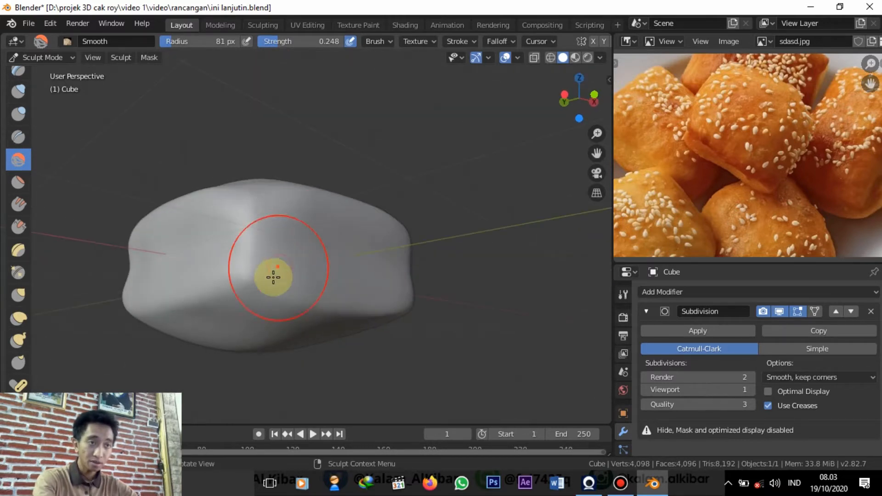
{"action": "left_click_drag", "start_coordinate": [258, 280], "coordinate": [245, 286]}
{"action": "mouse_move", "coordinate": [245, 277]}
{"action": "middle_mouse_down"}
{"action": "mouse_move", "coordinate": [323, 315]}
{"action": "mouse_move", "coordinate": [358, 276]}
{"action": "mouse_move", "coordinate": [404, 266]}
{"action": "mouse_move", "coordinate": [345, 309]}
{"action": "mouse_move", "coordinate": [390, 311]}
{"action": "middle_mouse_up"}
{"action": "middle_click_drag", "start_coordinate": [300, 305], "coordinate": [315, 309]}
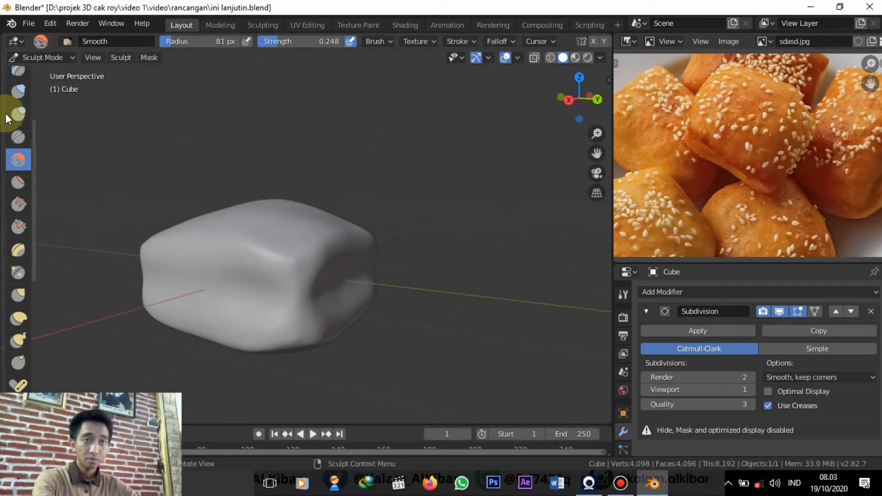
Step: Carve a groove around the middle of the bun's sides using the subtracting Draw brush with radius 48 px
{"action": "scroll", "coordinate": [24, 119], "scroll_direction": "up", "scroll_amount": 5}
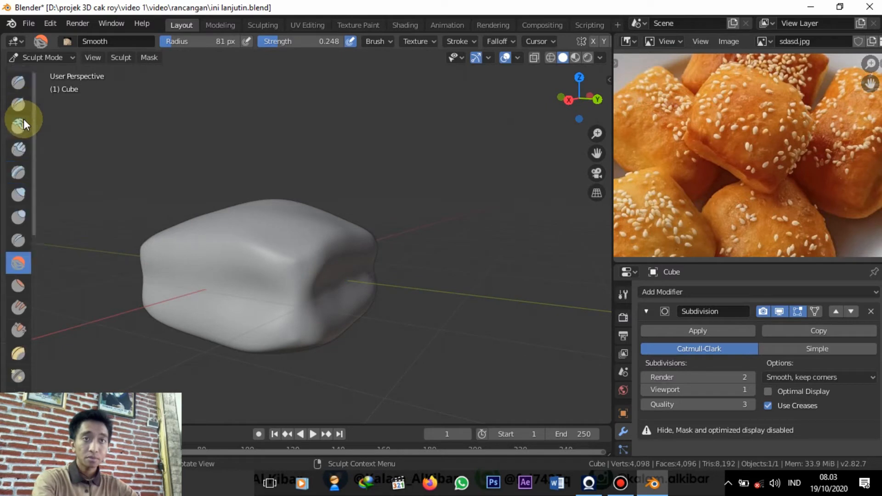
{"action": "left_click", "coordinate": [18, 82]}
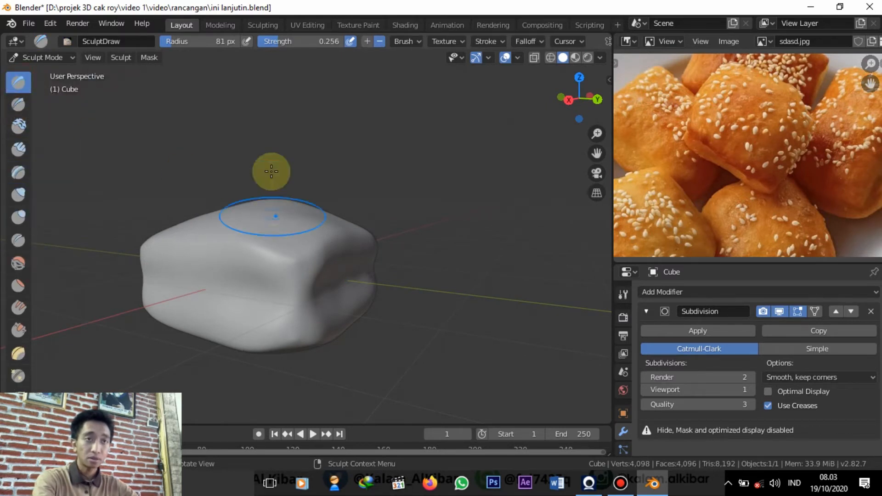
{"action": "mouse_move", "coordinate": [339, 274]}
{"action": "middle_mouse_down"}
{"action": "mouse_move", "coordinate": [287, 254]}
{"action": "mouse_move", "coordinate": [324, 254]}
{"action": "middle_mouse_up"}
{"action": "key", "text": "f"}
{"action": "left_click", "coordinate": [232, 262]}
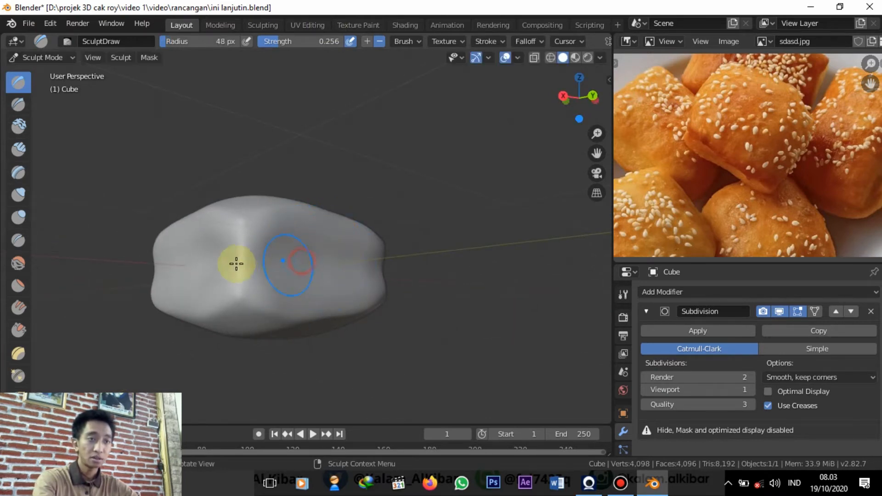
{"action": "middle_click_drag", "start_coordinate": [232, 262], "coordinate": [252, 268]}
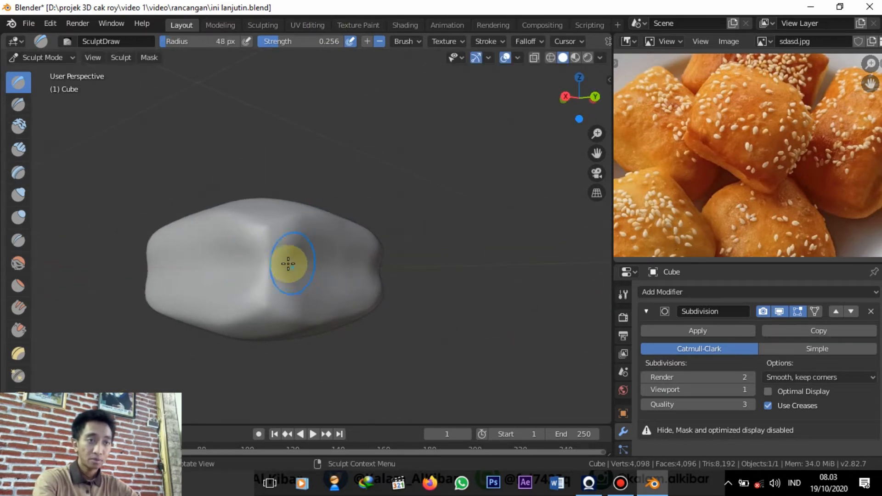
{"action": "mouse_move", "coordinate": [277, 268]}
{"action": "middle_mouse_down"}
{"action": "mouse_move", "coordinate": [299, 280]}
{"action": "mouse_move", "coordinate": [270, 275]}
{"action": "middle_mouse_up"}
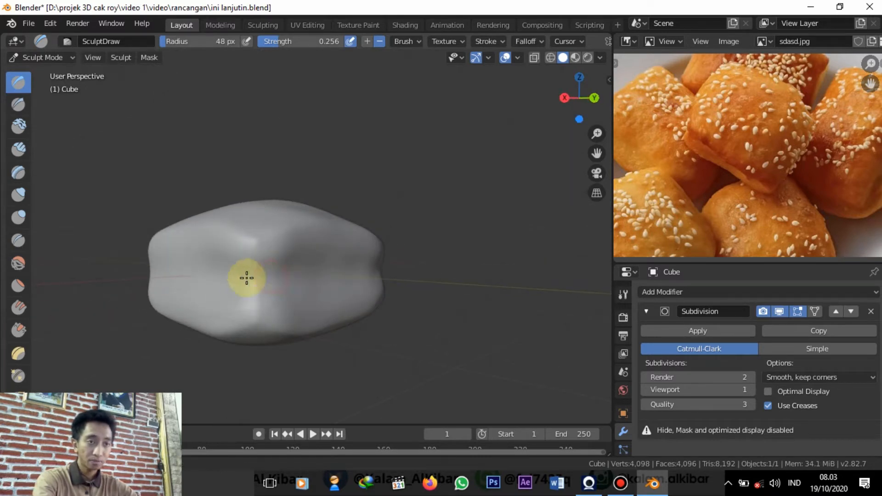
{"action": "mouse_move", "coordinate": [278, 280]}
{"action": "middle_mouse_down"}
{"action": "mouse_move", "coordinate": [365, 281]}
{"action": "mouse_move", "coordinate": [284, 275]}
{"action": "middle_mouse_up"}
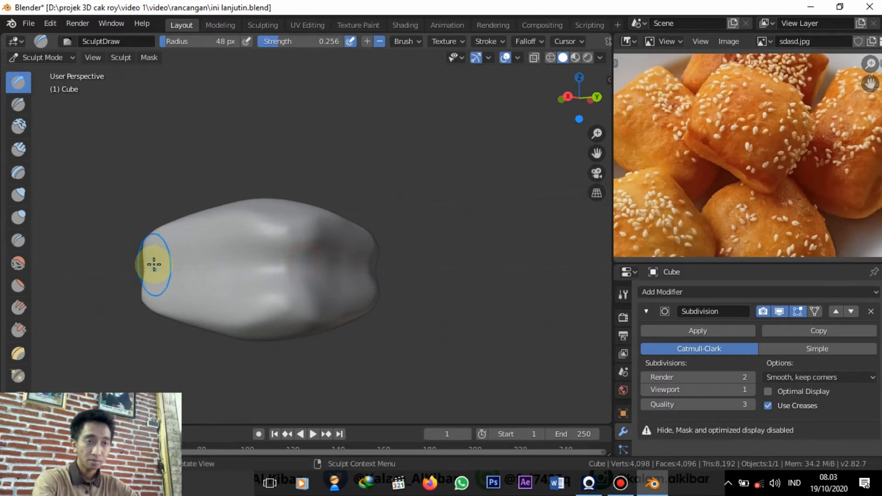
{"action": "middle_click_drag", "start_coordinate": [154, 264], "coordinate": [277, 282]}
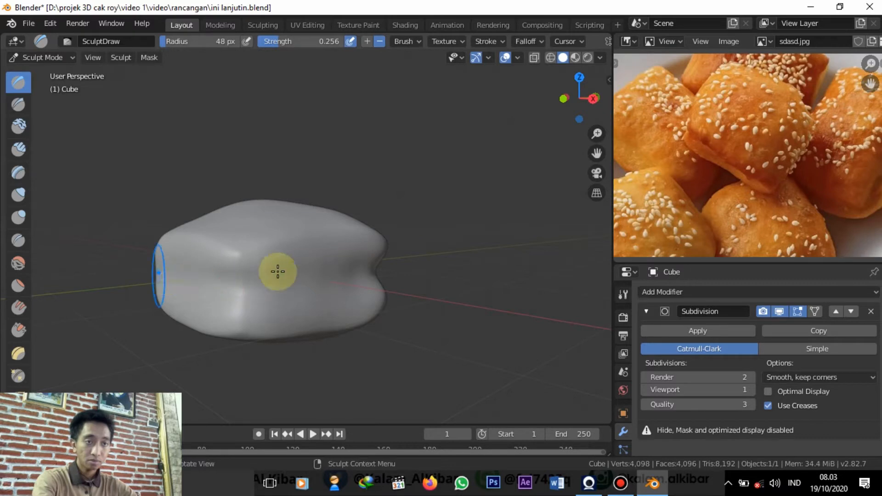
{"action": "mouse_move", "coordinate": [277, 271]}
{"action": "middle_mouse_down"}
{"action": "mouse_move", "coordinate": [311, 277]}
{"action": "mouse_move", "coordinate": [245, 281]}
{"action": "mouse_move", "coordinate": [319, 282]}
{"action": "middle_mouse_up"}
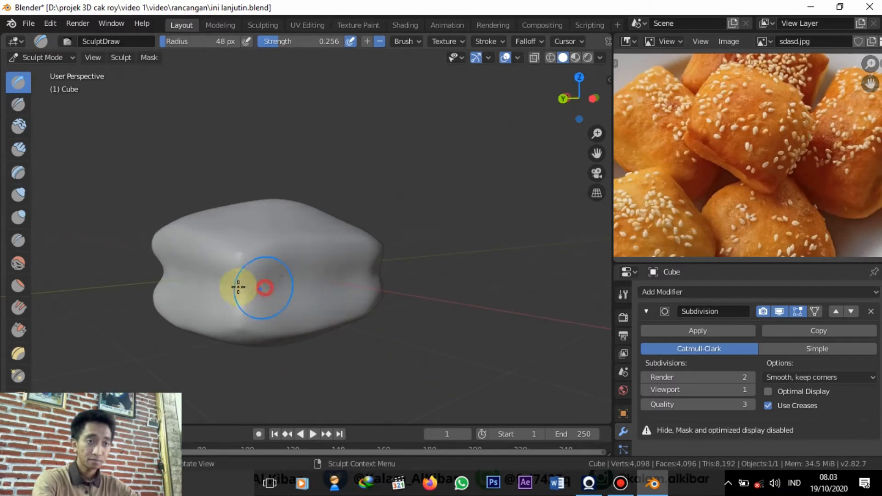
{"action": "middle_click_drag", "start_coordinate": [262, 284], "coordinate": [250, 290]}
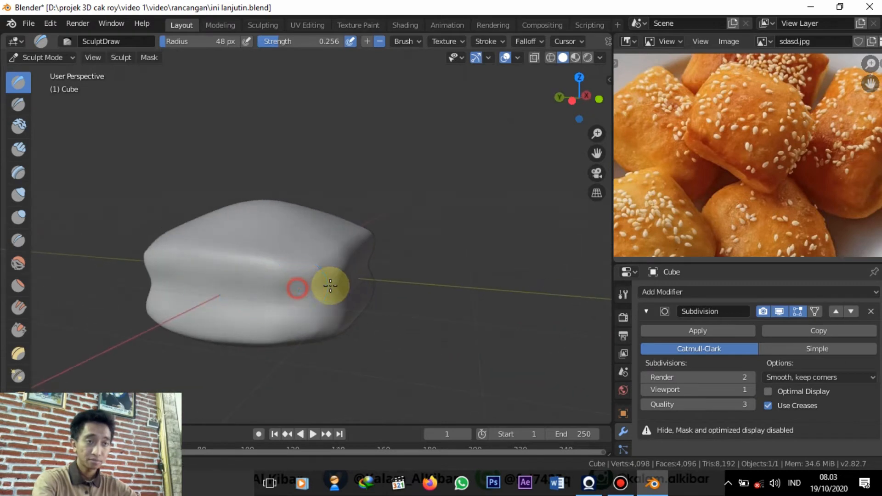
{"action": "middle_click_drag", "start_coordinate": [322, 310], "coordinate": [295, 297]}
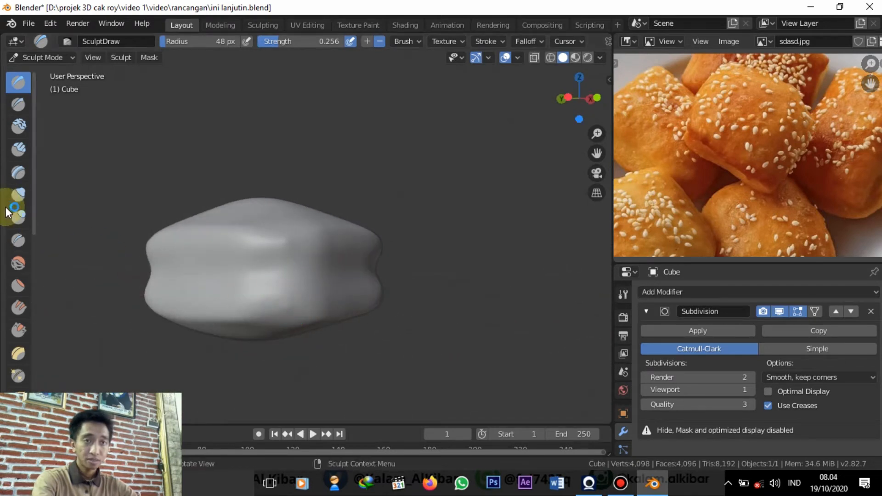
Step: Smooth the carved groove and the corners around the bun's sides with the Smooth brush
{"action": "left_click", "coordinate": [18, 263]}
{"action": "middle_click_drag", "start_coordinate": [276, 246], "coordinate": [184, 258]}
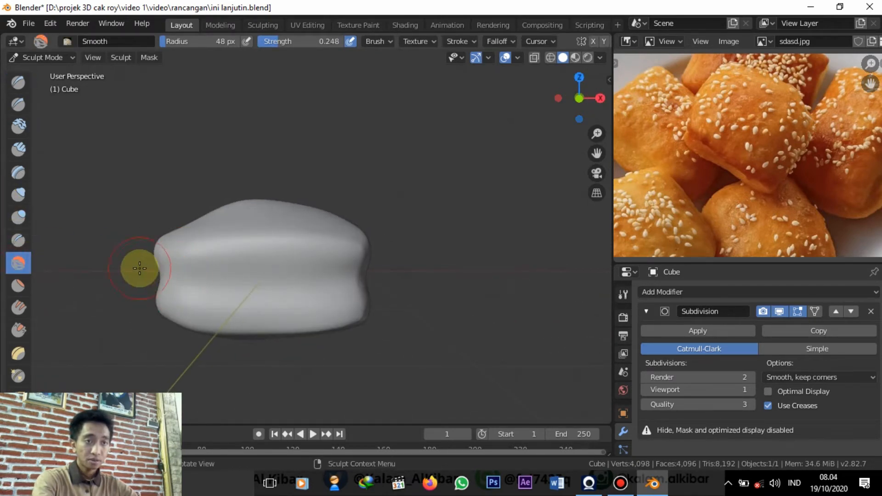
{"action": "left_click_drag", "start_coordinate": [160, 276], "coordinate": [208, 288]}
{"action": "middle_click_drag", "start_coordinate": [194, 281], "coordinate": [303, 265]}
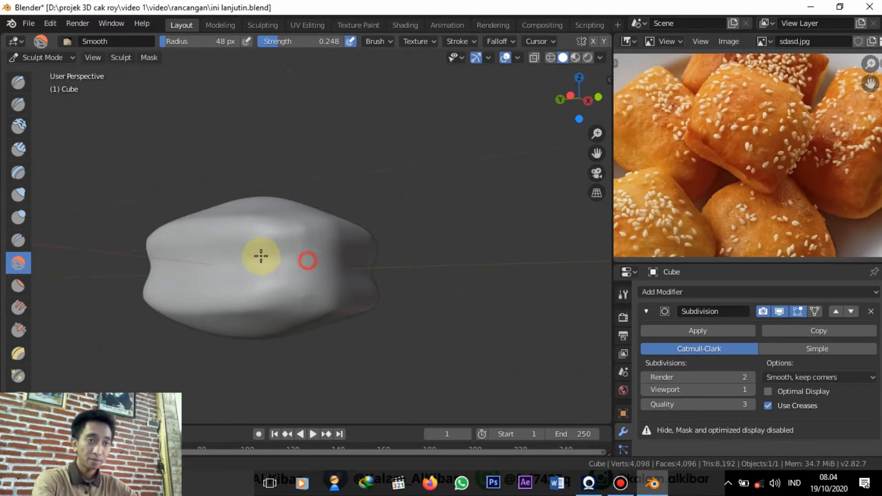
{"action": "mouse_move", "coordinate": [211, 266]}
{"action": "middle_mouse_down"}
{"action": "mouse_move", "coordinate": [289, 295]}
{"action": "mouse_move", "coordinate": [236, 288]}
{"action": "mouse_move", "coordinate": [317, 265]}
{"action": "mouse_move", "coordinate": [264, 289]}
{"action": "mouse_move", "coordinate": [249, 320]}
{"action": "mouse_move", "coordinate": [260, 302]}
{"action": "middle_mouse_up"}
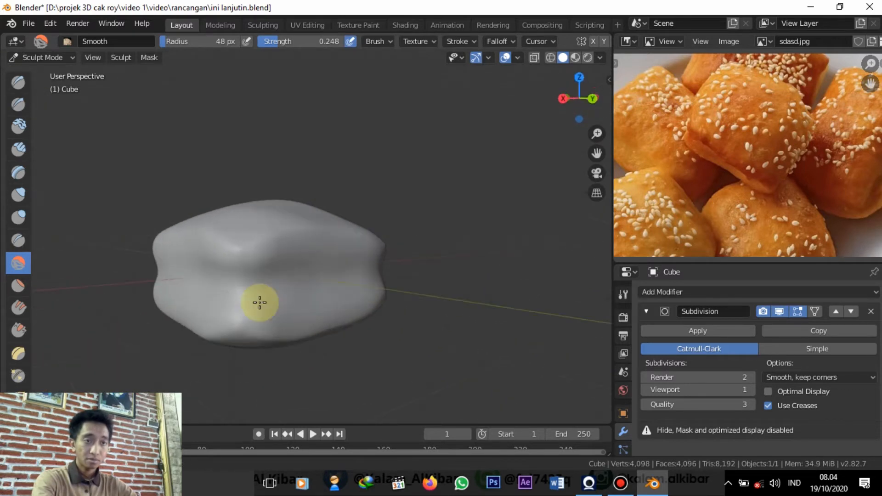
{"action": "mouse_move", "coordinate": [168, 283]}
{"action": "middle_mouse_down"}
{"action": "mouse_move", "coordinate": [335, 236]}
{"action": "mouse_move", "coordinate": [266, 266]}
{"action": "mouse_move", "coordinate": [259, 281]}
{"action": "mouse_move", "coordinate": [222, 252]}
{"action": "mouse_move", "coordinate": [112, 260]}
{"action": "mouse_move", "coordinate": [79, 248]}
{"action": "mouse_move", "coordinate": [173, 252]}
{"action": "mouse_move", "coordinate": [283, 289]}
{"action": "mouse_move", "coordinate": [266, 278]}
{"action": "mouse_move", "coordinate": [266, 289]}
{"action": "mouse_move", "coordinate": [261, 265]}
{"action": "middle_mouse_up"}
Step: Set the brush radius to 108 px and pull the bun's corners and edges into shape with the Grab brush
{"action": "scroll", "coordinate": [260, 278], "scroll_direction": "up", "scroll_amount": 3}
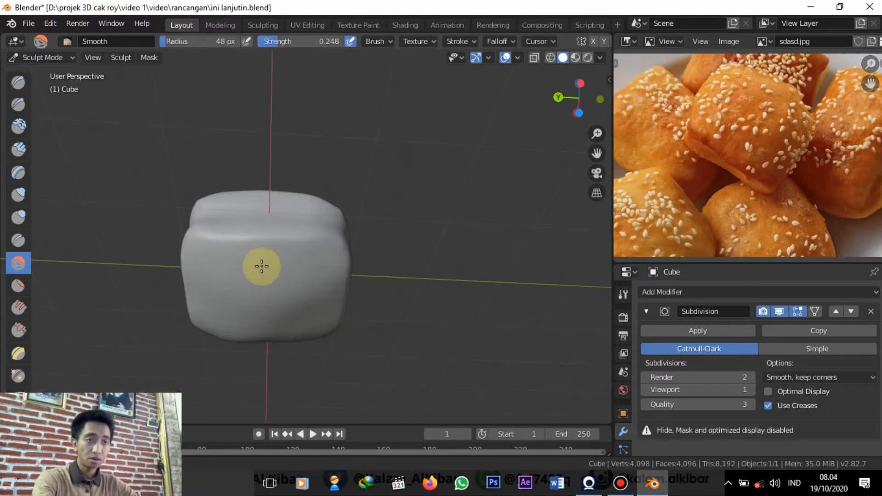
{"action": "key", "text": "f"}
{"action": "left_click", "coordinate": [305, 290]}
{"action": "scroll", "coordinate": [18, 322], "scroll_direction": "down", "scroll_amount": 4}
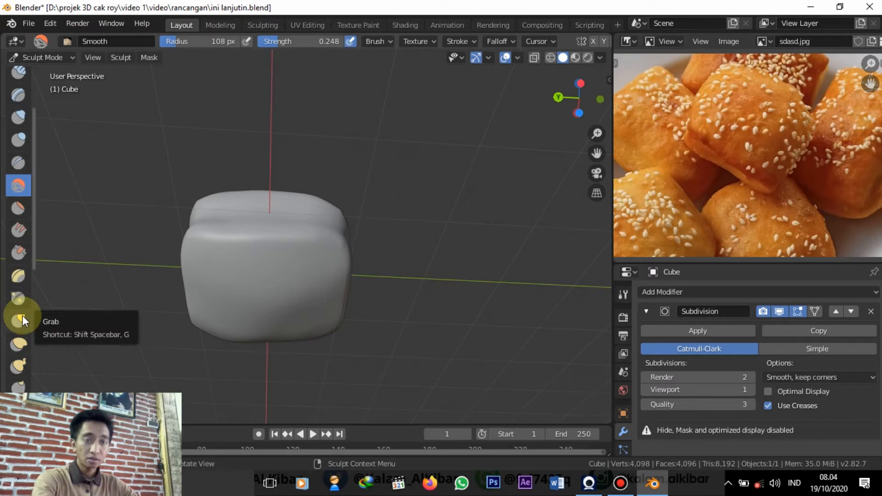
{"action": "left_click", "coordinate": [20, 318]}
{"action": "mouse_move", "coordinate": [161, 295]}
{"action": "middle_mouse_down"}
{"action": "mouse_move", "coordinate": [251, 363]}
{"action": "mouse_move", "coordinate": [232, 313]}
{"action": "mouse_move", "coordinate": [233, 341]}
{"action": "mouse_move", "coordinate": [250, 327]}
{"action": "middle_mouse_up"}
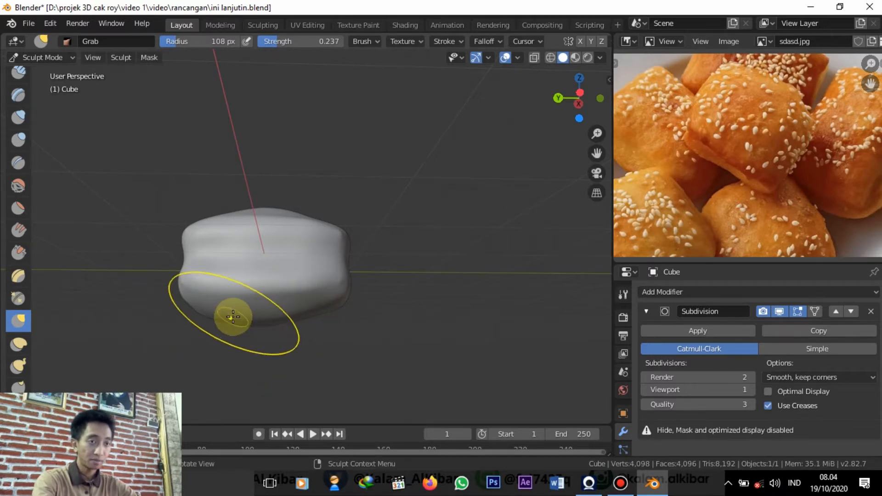
{"action": "mouse_move", "coordinate": [251, 318]}
{"action": "middle_mouse_down"}
{"action": "mouse_move", "coordinate": [243, 293]}
{"action": "mouse_move", "coordinate": [254, 365]}
{"action": "mouse_move", "coordinate": [303, 357]}
{"action": "mouse_move", "coordinate": [295, 317]}
{"action": "mouse_move", "coordinate": [251, 301]}
{"action": "mouse_move", "coordinate": [181, 358]}
{"action": "mouse_move", "coordinate": [199, 246]}
{"action": "mouse_move", "coordinate": [297, 270]}
{"action": "mouse_move", "coordinate": [307, 240]}
{"action": "mouse_move", "coordinate": [236, 305]}
{"action": "mouse_move", "coordinate": [214, 285]}
{"action": "mouse_move", "coordinate": [275, 271]}
{"action": "mouse_move", "coordinate": [185, 348]}
{"action": "mouse_move", "coordinate": [198, 321]}
{"action": "middle_mouse_up"}
{"action": "scroll", "coordinate": [199, 321], "scroll_direction": "up", "scroll_amount": 5}
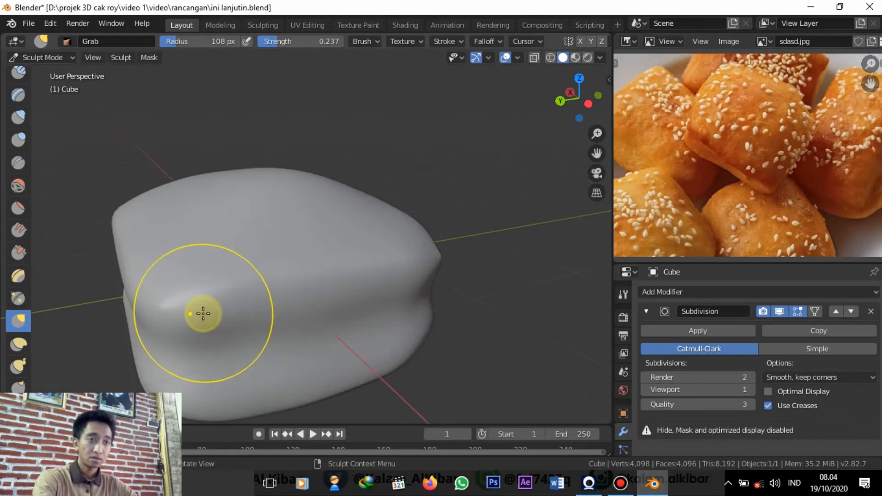
Step: Examine the side seam and corners of the bun in the reference photo and compare them with the sculpted sides
{"action": "scroll", "coordinate": [203, 313], "scroll_direction": "down", "scroll_amount": 3}
{"action": "scroll", "coordinate": [733, 150], "scroll_direction": "down", "scroll_amount": 2}
{"action": "scroll", "coordinate": [733, 155], "scroll_direction": "up", "scroll_amount": 2}
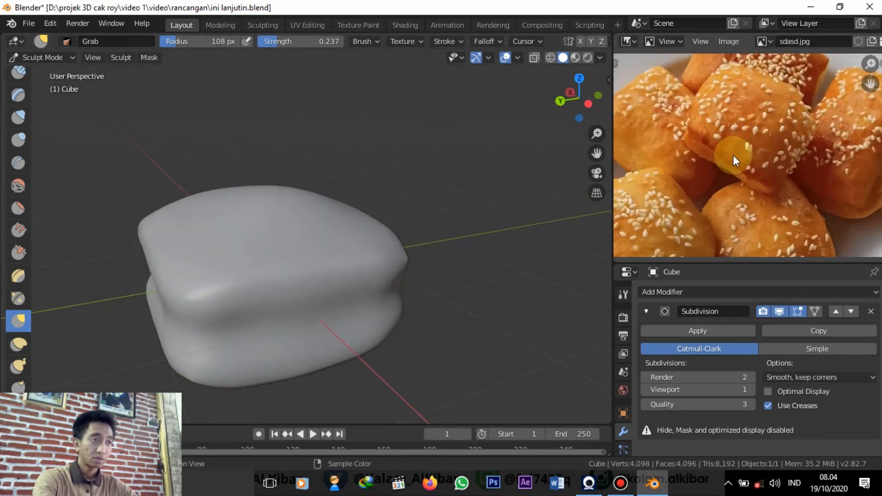
{"action": "scroll", "coordinate": [743, 163], "scroll_direction": "up", "scroll_amount": 3}
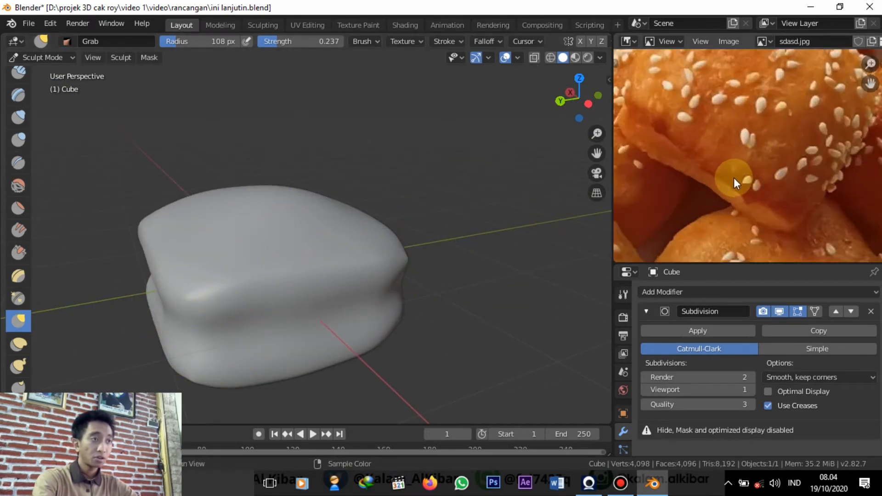
{"action": "scroll", "coordinate": [701, 161], "scroll_direction": "down", "scroll_amount": 1}
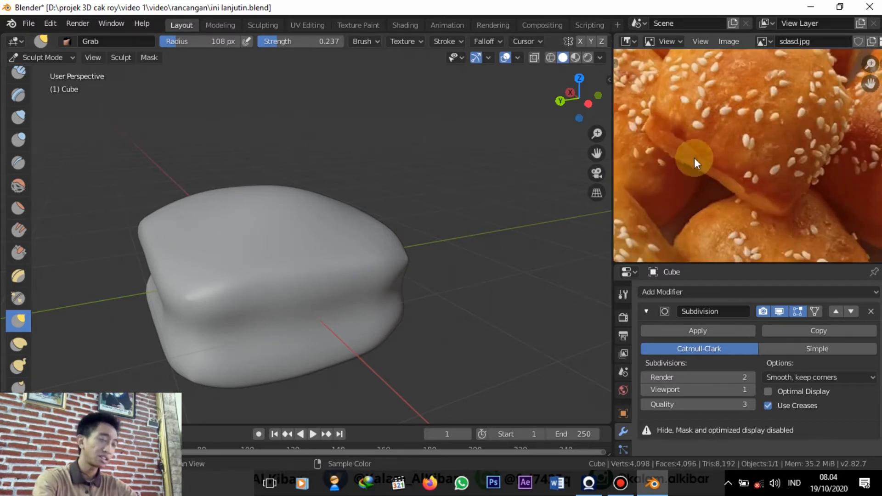
{"action": "scroll", "coordinate": [706, 161], "scroll_direction": "down", "scroll_amount": 2}
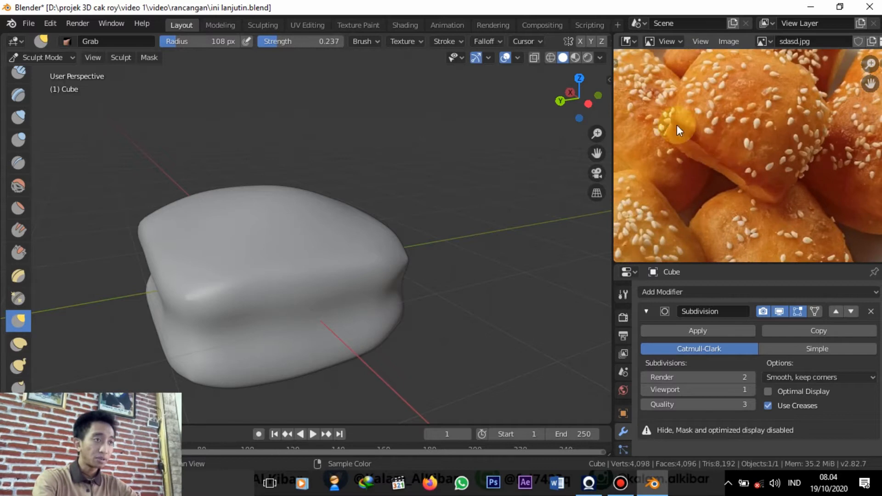
{"action": "scroll", "coordinate": [717, 174], "scroll_direction": "up", "scroll_amount": 2}
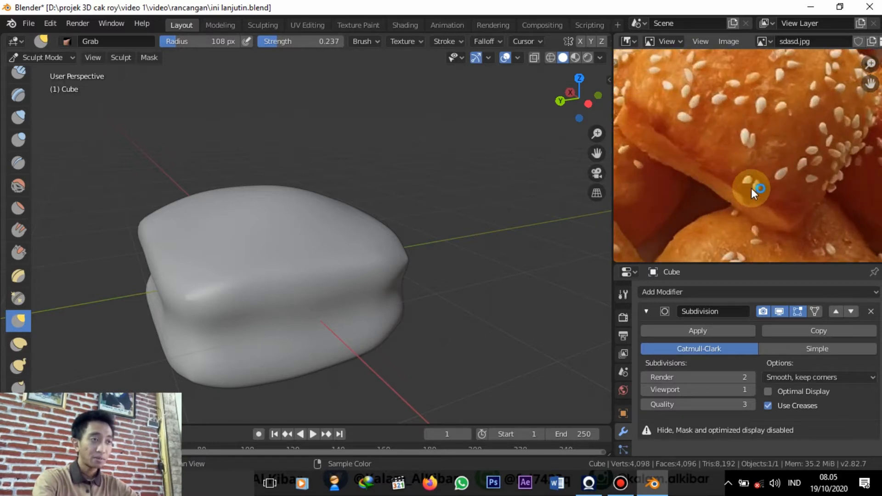
{"action": "mouse_move", "coordinate": [374, 276]}
{"action": "middle_mouse_down"}
{"action": "mouse_move", "coordinate": [344, 275]}
{"action": "mouse_move", "coordinate": [399, 230]}
{"action": "mouse_move", "coordinate": [529, 193]}
{"action": "middle_mouse_up"}
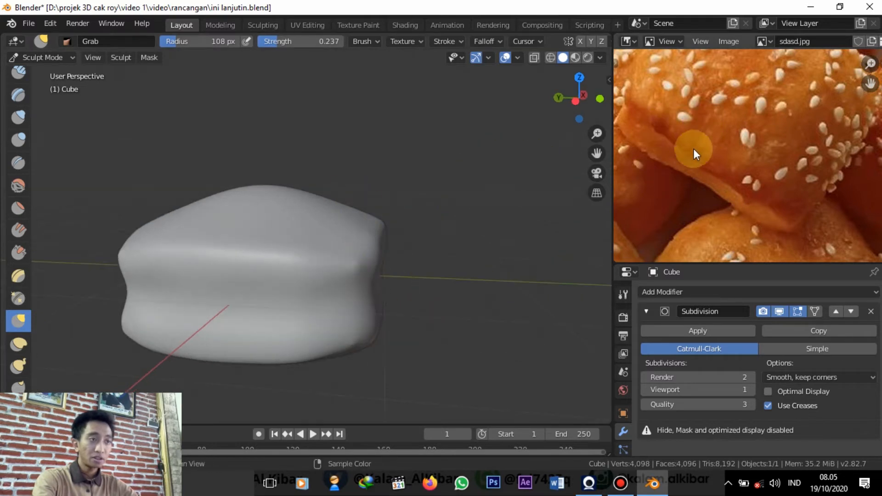
{"action": "mouse_move", "coordinate": [177, 242]}
{"action": "middle_mouse_down"}
{"action": "mouse_move", "coordinate": [195, 271]}
{"action": "mouse_move", "coordinate": [169, 256]}
{"action": "middle_mouse_up"}
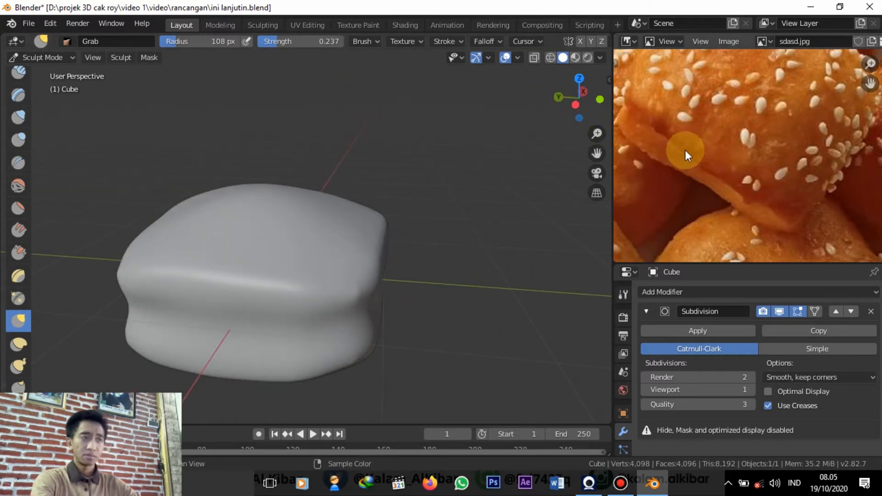
Step: Try a raised stroke on the bun's top using the Draw brush in Add direction, radius 41 px and strength 0.448
{"action": "scroll", "coordinate": [15, 167], "scroll_direction": "up", "scroll_amount": 4}
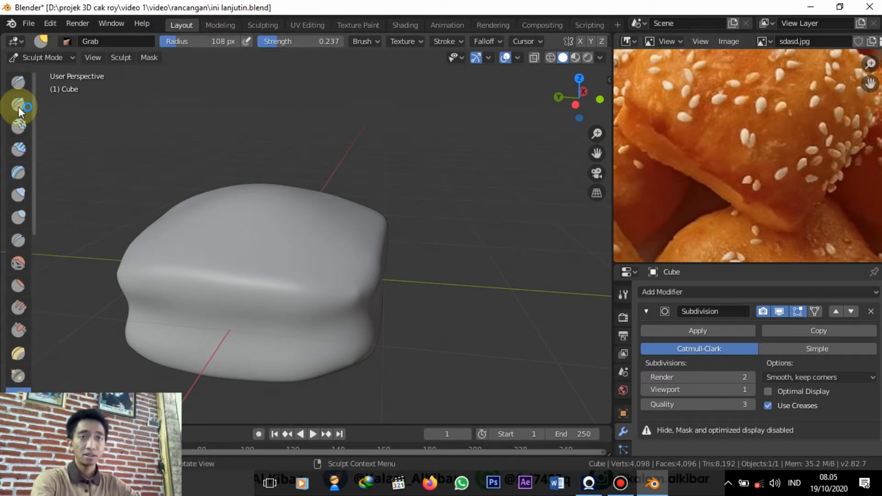
{"action": "left_click", "coordinate": [18, 106]}
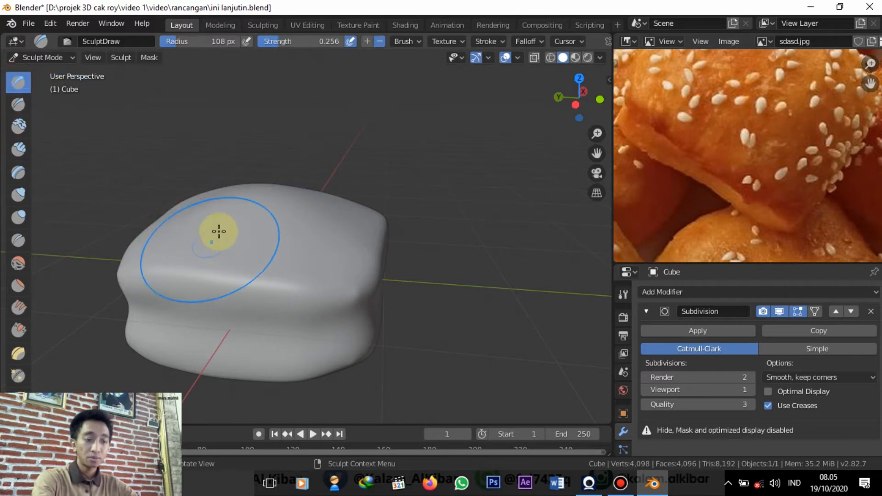
{"action": "key", "text": "f"}
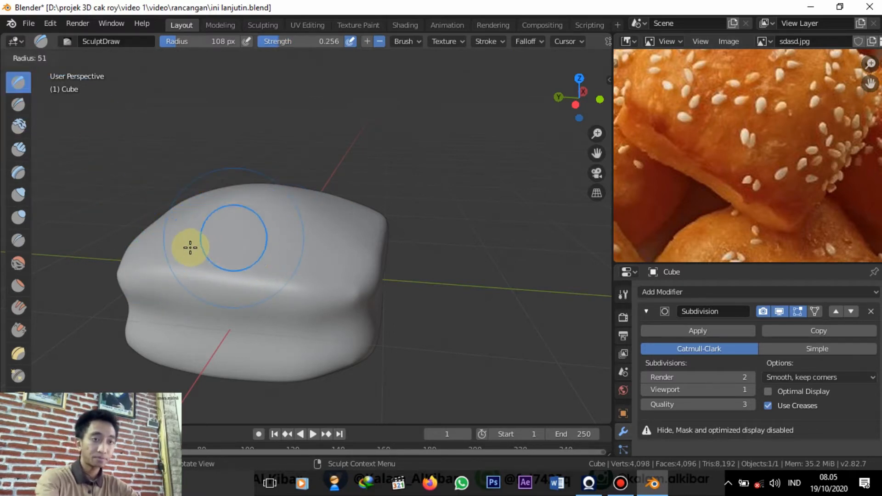
{"action": "left_click", "coordinate": [189, 246]}
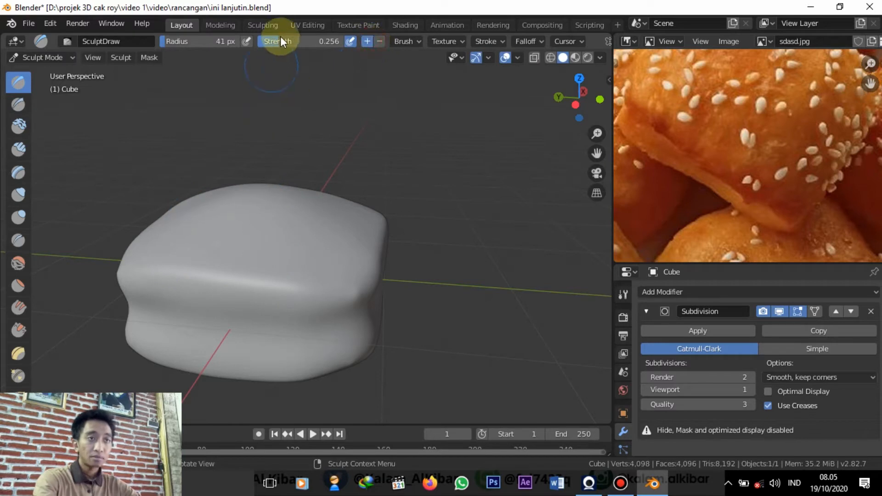
{"action": "left_click_drag", "start_coordinate": [278, 40], "coordinate": [298, 40]}
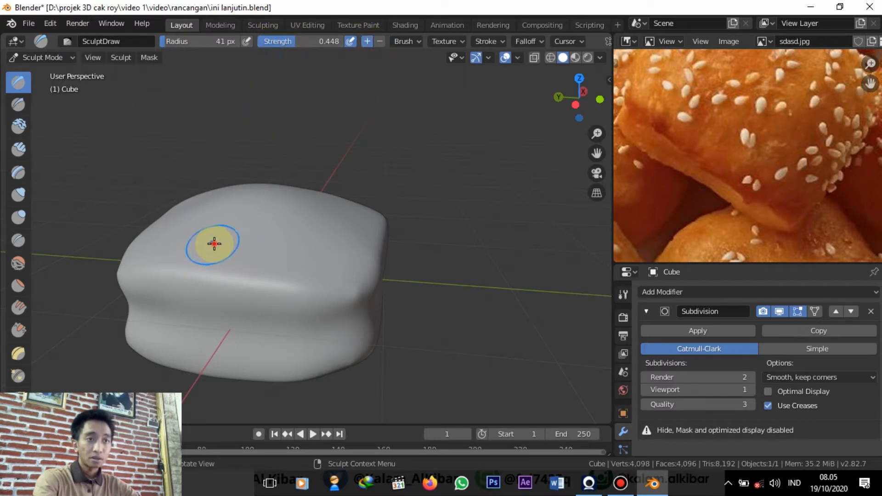
{"action": "mouse_move", "coordinate": [214, 244]}
{"action": "left_mouse_down"}
{"action": "mouse_move", "coordinate": [301, 249]}
{"action": "mouse_move", "coordinate": [157, 230]}
{"action": "mouse_move", "coordinate": [309, 259]}
{"action": "mouse_move", "coordinate": [207, 240]}
{"action": "left_mouse_up"}
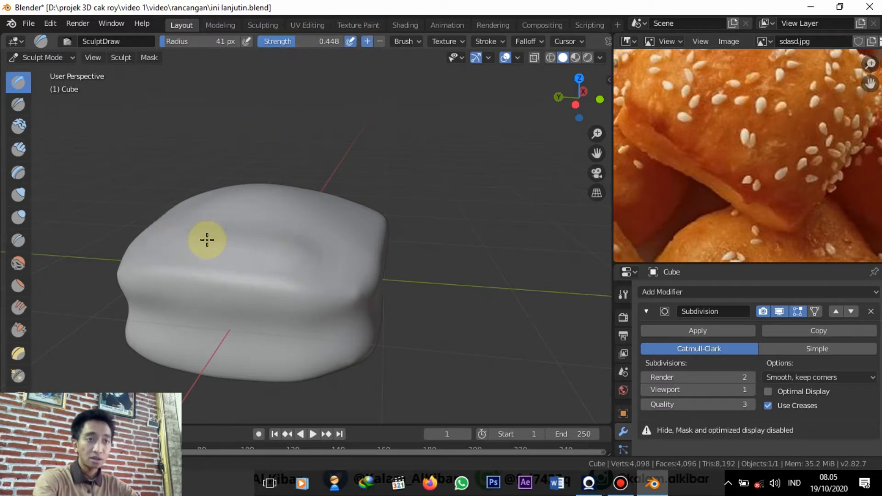
Step: Switch to the Draw Sharp brush in Add direction, radius 41 px and strength 0.500, and try strokes on the bun's top
{"action": "middle_click_drag", "start_coordinate": [207, 239], "coordinate": [110, 184]}
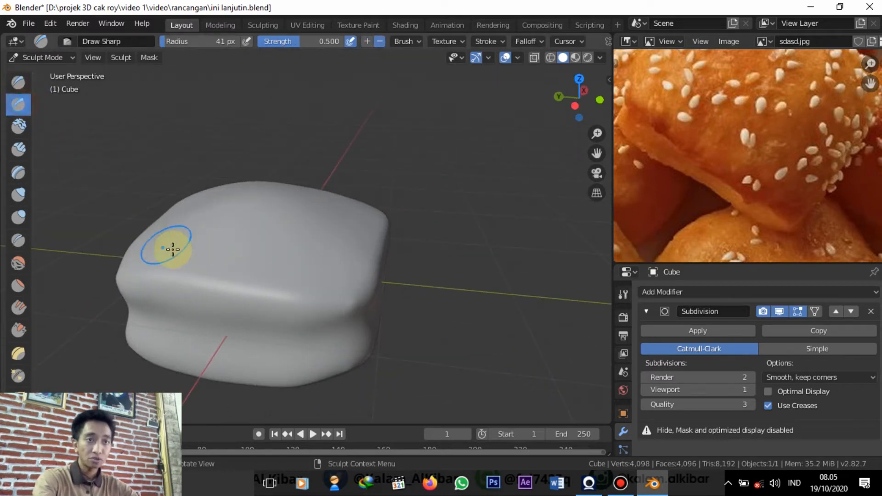
{"action": "middle_click_drag", "start_coordinate": [173, 250], "coordinate": [146, 273]}
{"action": "left_click_drag", "start_coordinate": [146, 262], "coordinate": [252, 295]}
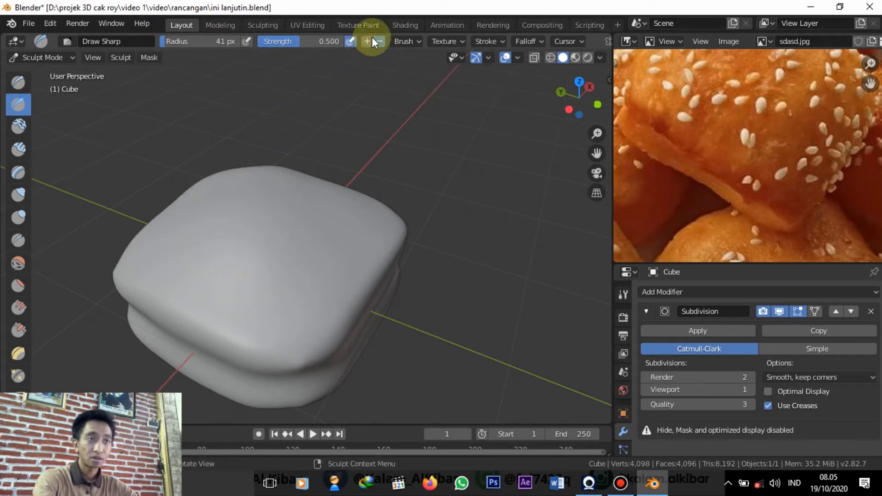
{"action": "mouse_move", "coordinate": [209, 241]}
{"action": "left_mouse_down"}
{"action": "mouse_move", "coordinate": [203, 254]}
{"action": "mouse_move", "coordinate": [219, 258]}
{"action": "mouse_move", "coordinate": [187, 252]}
{"action": "left_mouse_up"}
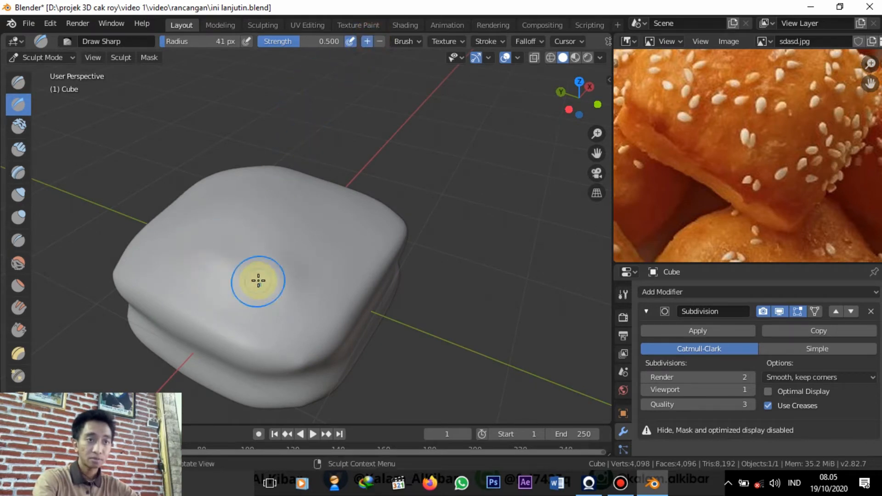
{"action": "mouse_move", "coordinate": [258, 280]}
{"action": "middle_mouse_down"}
{"action": "mouse_move", "coordinate": [157, 246]}
{"action": "mouse_move", "coordinate": [195, 258]}
{"action": "mouse_move", "coordinate": [260, 254]}
{"action": "middle_mouse_up"}
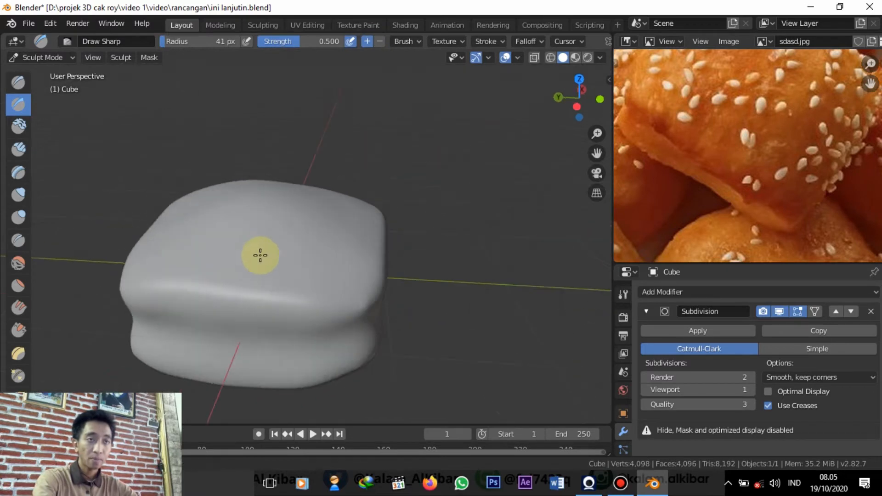
Step: Build up the upper lip above the groove along one side of the bun with Draw Sharp strokes
{"action": "middle_click_drag", "start_coordinate": [203, 298], "coordinate": [211, 276]}
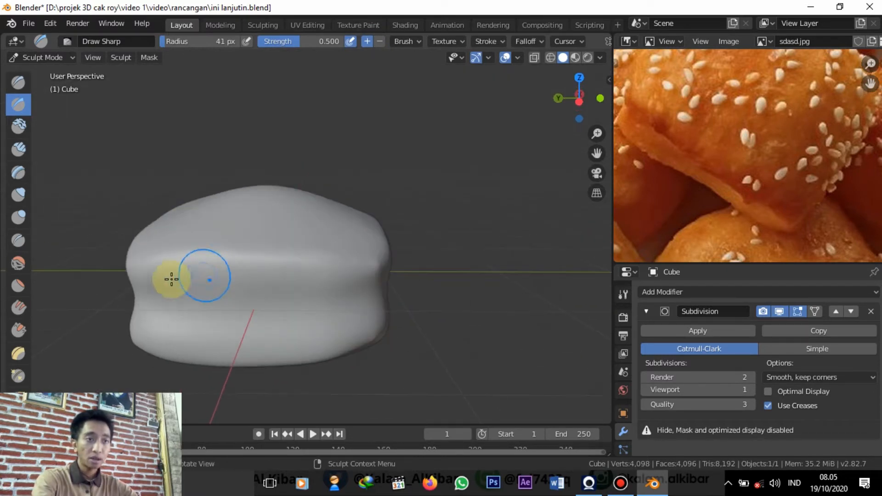
{"action": "left_click_drag", "start_coordinate": [146, 274], "coordinate": [219, 272]}
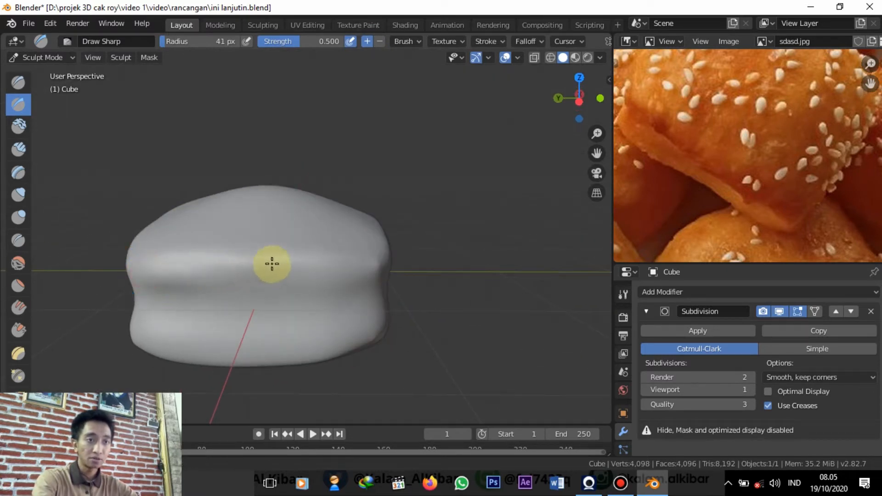
{"action": "mouse_move", "coordinate": [271, 264]}
{"action": "left_mouse_down"}
{"action": "mouse_move", "coordinate": [309, 271]}
{"action": "mouse_move", "coordinate": [174, 283]}
{"action": "left_mouse_up"}
{"action": "middle_click_drag", "start_coordinate": [179, 299], "coordinate": [161, 325]}
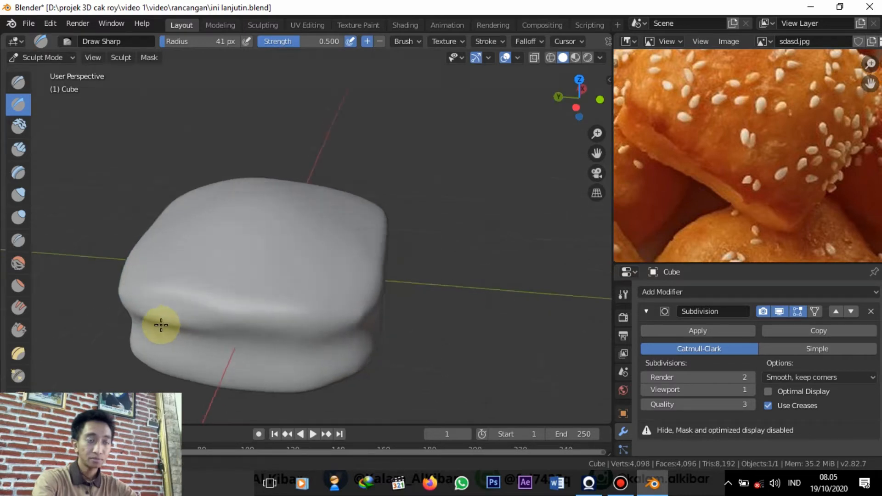
{"action": "left_click_drag", "start_coordinate": [161, 325], "coordinate": [271, 335]}
{"action": "mouse_move", "coordinate": [272, 335]}
{"action": "middle_mouse_down"}
{"action": "mouse_move", "coordinate": [198, 264]}
{"action": "mouse_move", "coordinate": [205, 307]}
{"action": "mouse_move", "coordinate": [268, 309]}
{"action": "mouse_move", "coordinate": [288, 332]}
{"action": "middle_mouse_up"}
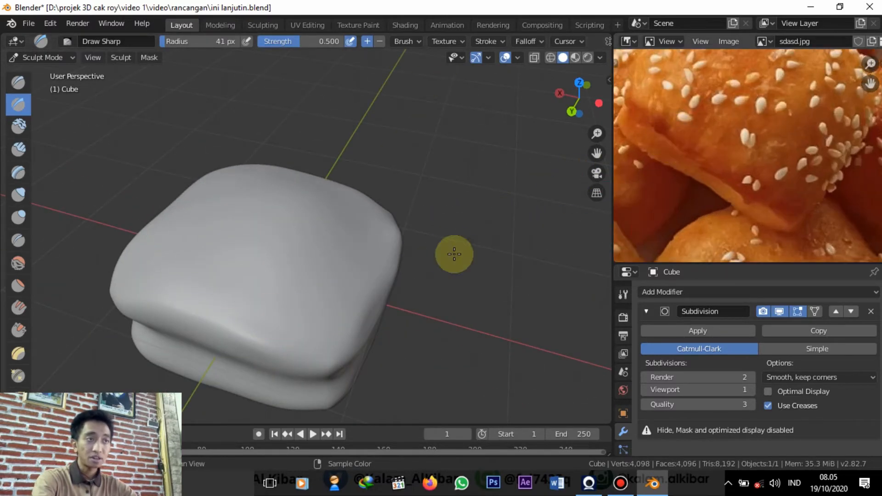
Step: Sharpen the lip and groove along the bun's remaining sides with the Draw Sharp brush
{"action": "middle_click_drag", "start_coordinate": [212, 301], "coordinate": [259, 286]}
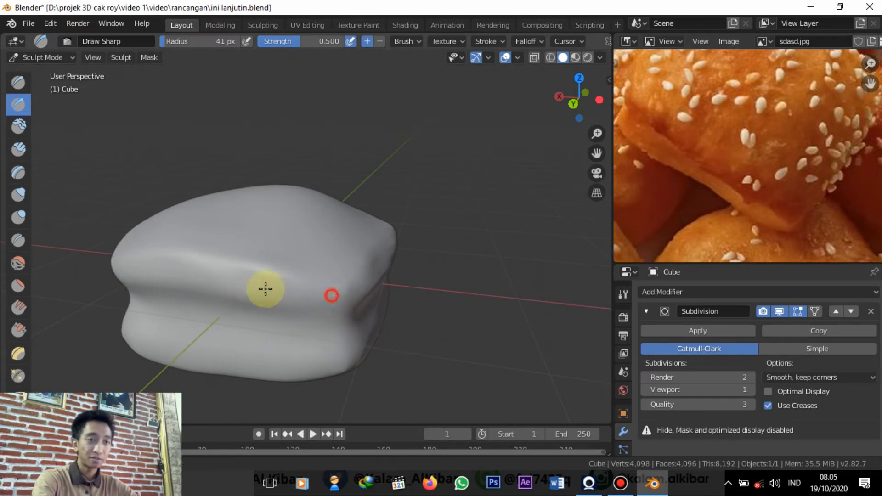
{"action": "middle_click_drag", "start_coordinate": [293, 298], "coordinate": [260, 308]}
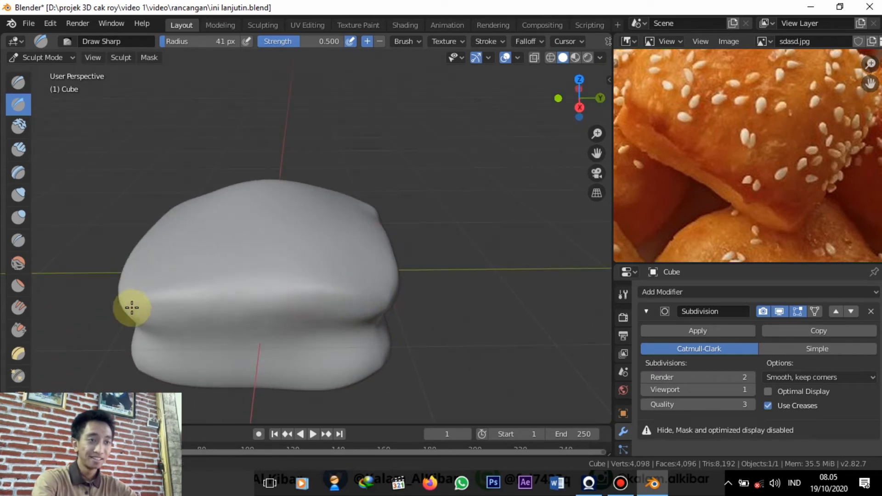
{"action": "left_click_drag", "start_coordinate": [182, 319], "coordinate": [187, 319]}
{"action": "middle_click_drag", "start_coordinate": [153, 309], "coordinate": [239, 295]}
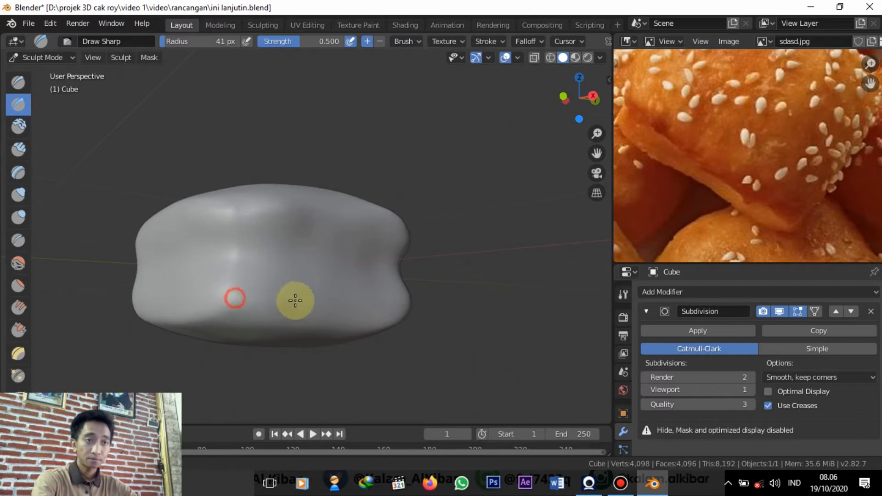
{"action": "middle_click_drag", "start_coordinate": [138, 288], "coordinate": [364, 309]}
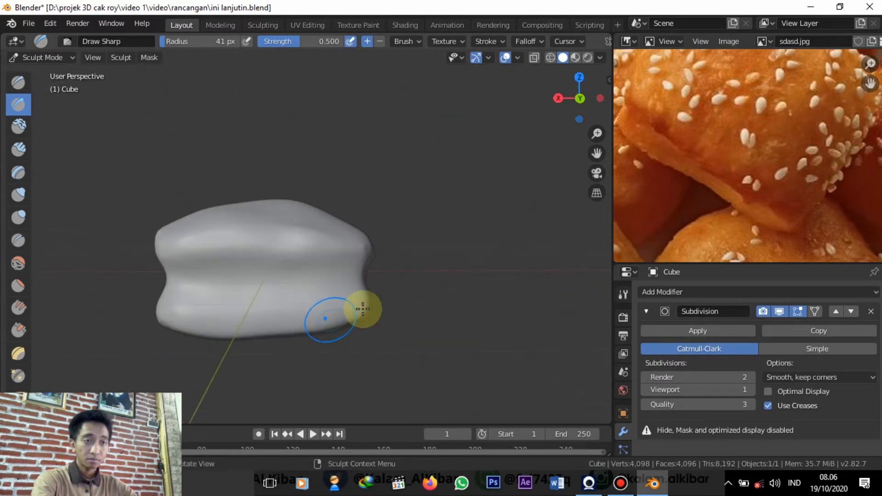
{"action": "middle_click_drag", "start_coordinate": [262, 315], "coordinate": [251, 339]}
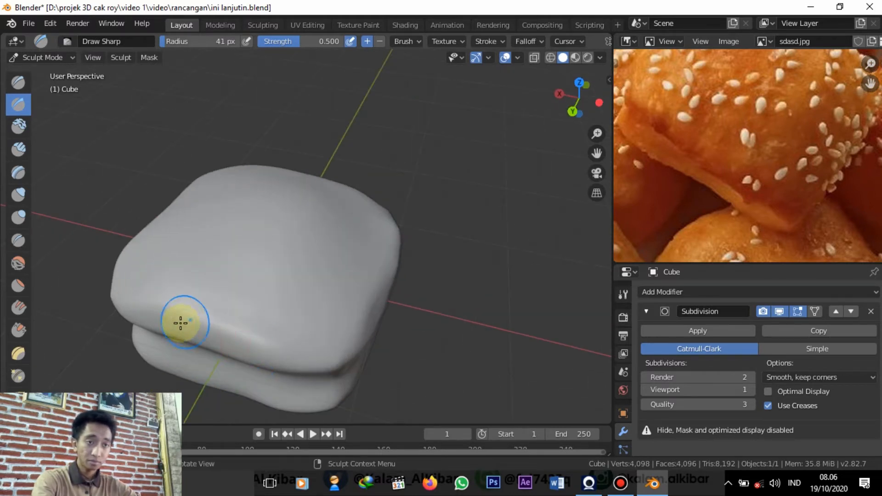
{"action": "middle_click_drag", "start_coordinate": [181, 321], "coordinate": [283, 296]}
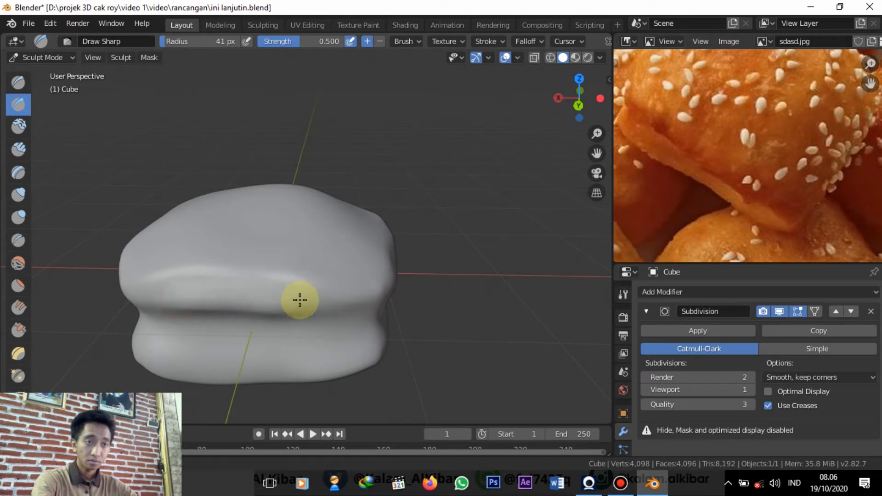
{"action": "middle_click_drag", "start_coordinate": [354, 295], "coordinate": [282, 291]}
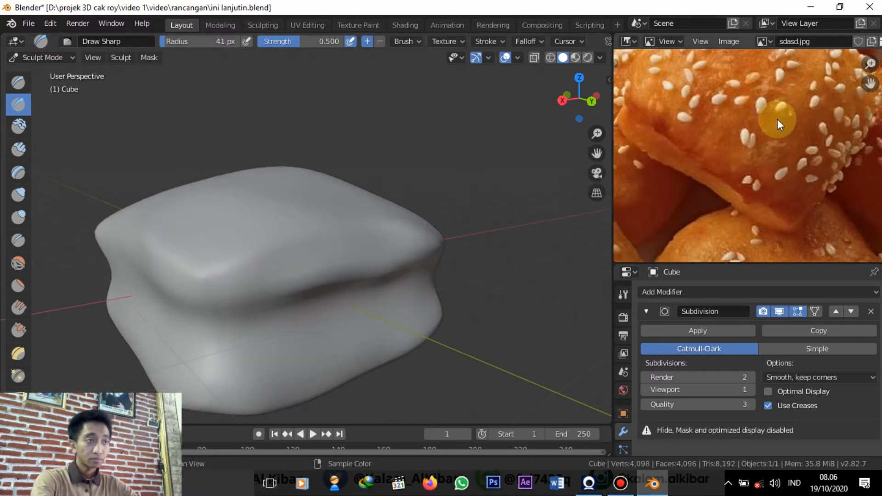
Step: Scrape the groove on one side of the bun with the Multiplane Scrape brush, radius 73 px and strength 0.700
{"action": "scroll", "coordinate": [316, 268], "scroll_direction": "down", "scroll_amount": 1}
{"action": "scroll", "coordinate": [318, 260], "scroll_direction": "up", "scroll_amount": 2}
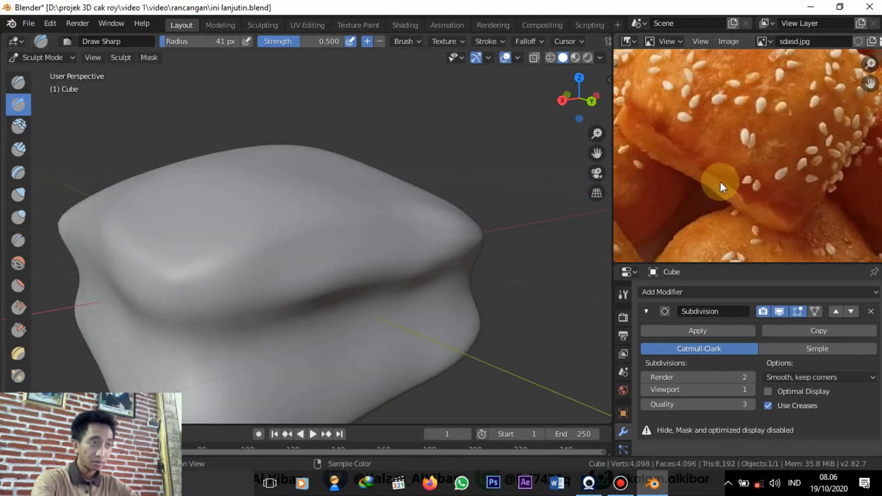
{"action": "scroll", "coordinate": [19, 270], "scroll_direction": "down", "scroll_amount": 4}
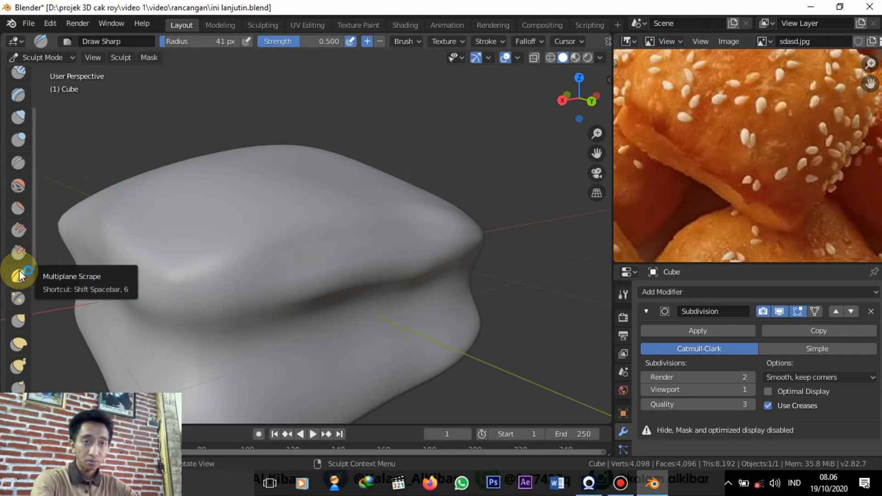
{"action": "left_click", "coordinate": [18, 275]}
{"action": "middle_click_drag", "start_coordinate": [162, 287], "coordinate": [308, 299]}
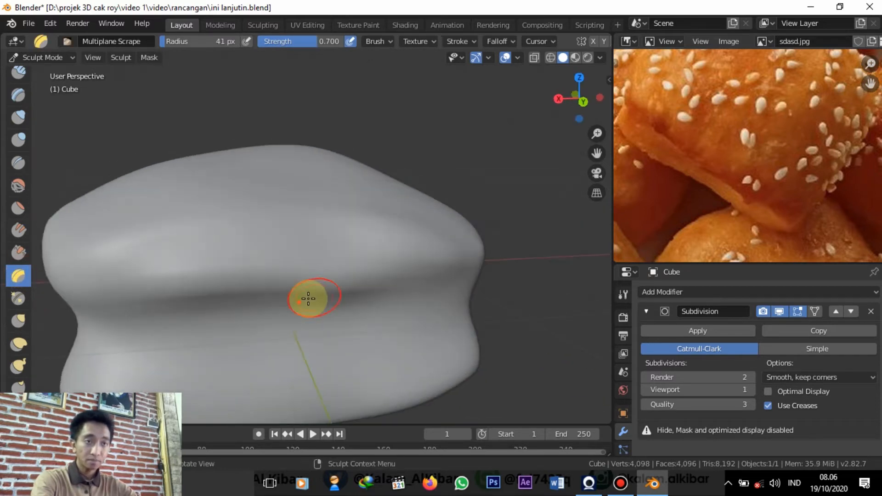
{"action": "scroll", "coordinate": [262, 289], "scroll_direction": "down", "scroll_amount": 2}
{"action": "key", "text": "f"}
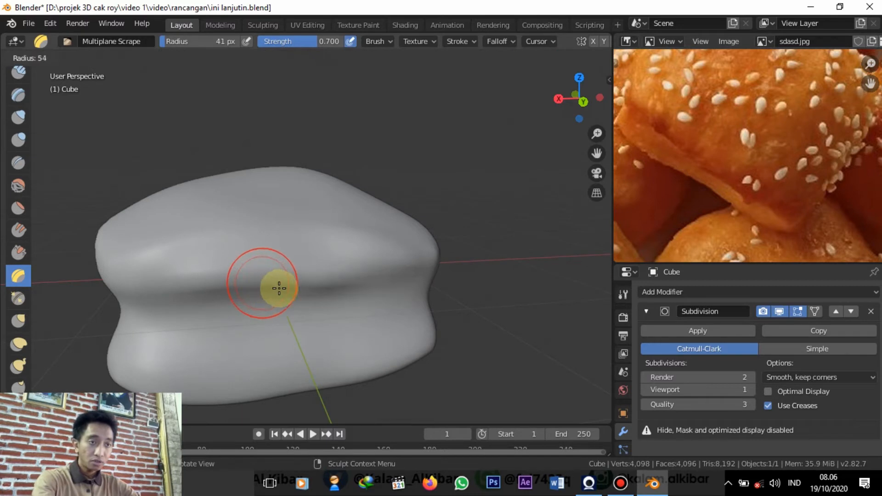
{"action": "left_click", "coordinate": [266, 281]}
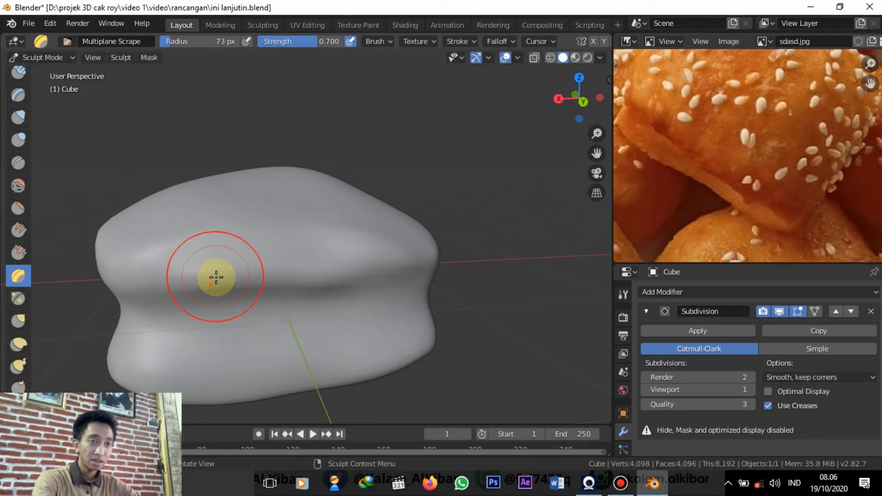
{"action": "mouse_move", "coordinate": [223, 277]}
{"action": "left_mouse_down"}
{"action": "mouse_move", "coordinate": [374, 274]}
{"action": "mouse_move", "coordinate": [196, 299]}
{"action": "left_mouse_up"}
{"action": "mouse_move", "coordinate": [196, 300]}
{"action": "middle_mouse_down"}
{"action": "mouse_move", "coordinate": [240, 299]}
{"action": "mouse_move", "coordinate": [150, 319]}
{"action": "mouse_move", "coordinate": [204, 338]}
{"action": "middle_mouse_up"}
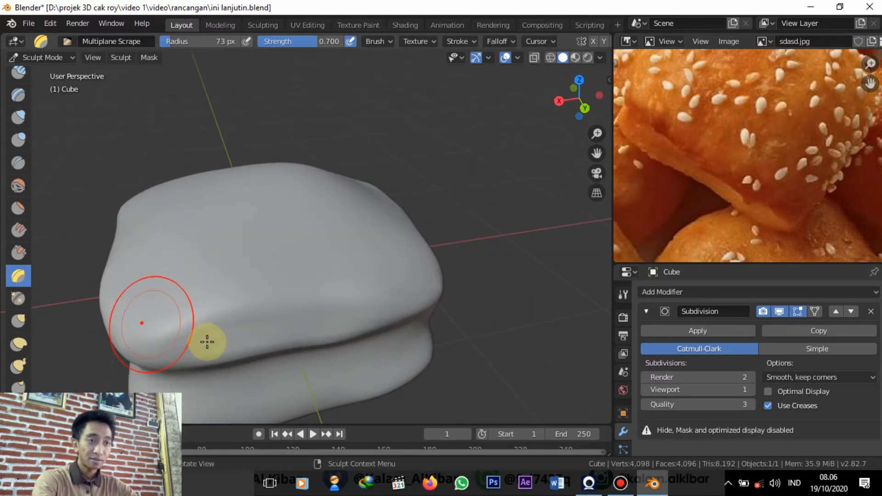
Step: Continue the Multiplane Scrape strokes along the groove, lip and corners on the bun's other sides
{"action": "mouse_move", "coordinate": [193, 354]}
{"action": "left_mouse_down"}
{"action": "mouse_move", "coordinate": [289, 342]}
{"action": "mouse_move", "coordinate": [354, 375]}
{"action": "left_mouse_up"}
{"action": "middle_click_drag", "start_coordinate": [354, 374], "coordinate": [218, 278]}
{"action": "mouse_move", "coordinate": [218, 279]}
{"action": "left_mouse_down"}
{"action": "mouse_move", "coordinate": [240, 287]}
{"action": "mouse_move", "coordinate": [153, 274]}
{"action": "left_mouse_up"}
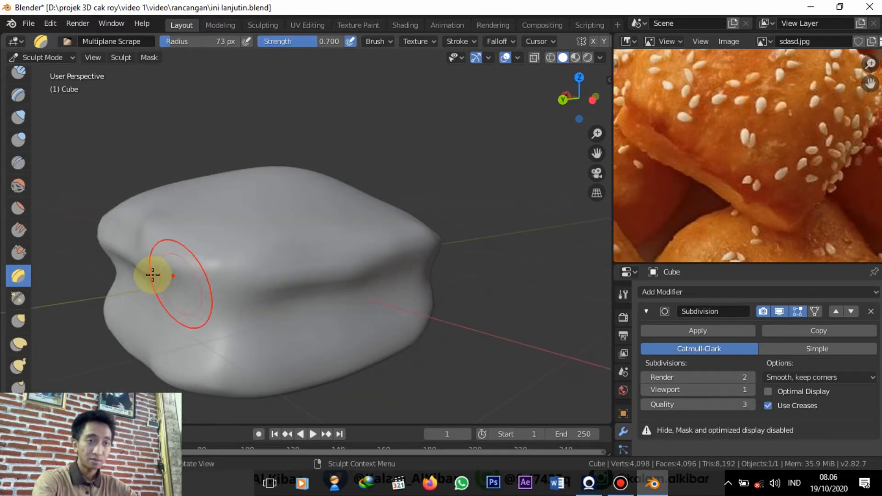
{"action": "middle_click_drag", "start_coordinate": [230, 288], "coordinate": [163, 295]}
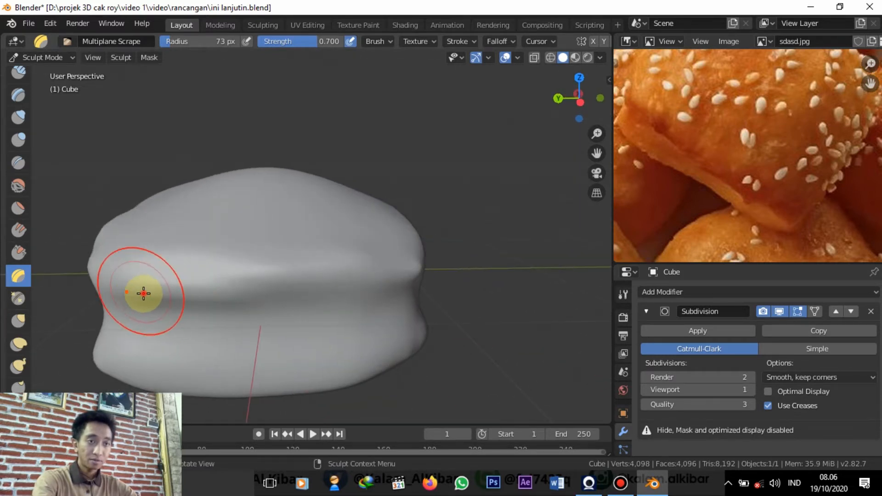
{"action": "left_click_drag", "start_coordinate": [142, 296], "coordinate": [316, 308]}
{"action": "mouse_move", "coordinate": [317, 308]}
{"action": "middle_mouse_down"}
{"action": "mouse_move", "coordinate": [181, 323]}
{"action": "mouse_move", "coordinate": [228, 301]}
{"action": "mouse_move", "coordinate": [133, 265]}
{"action": "middle_mouse_up"}
{"action": "left_click_drag", "start_coordinate": [134, 266], "coordinate": [163, 281]}
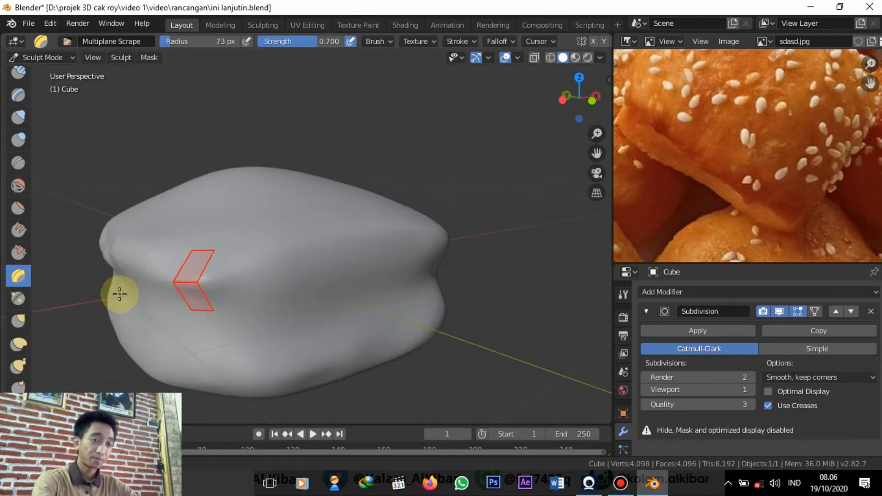
{"action": "middle_click_drag", "start_coordinate": [119, 294], "coordinate": [199, 267]}
{"action": "left_click_drag", "start_coordinate": [246, 248], "coordinate": [328, 231]}
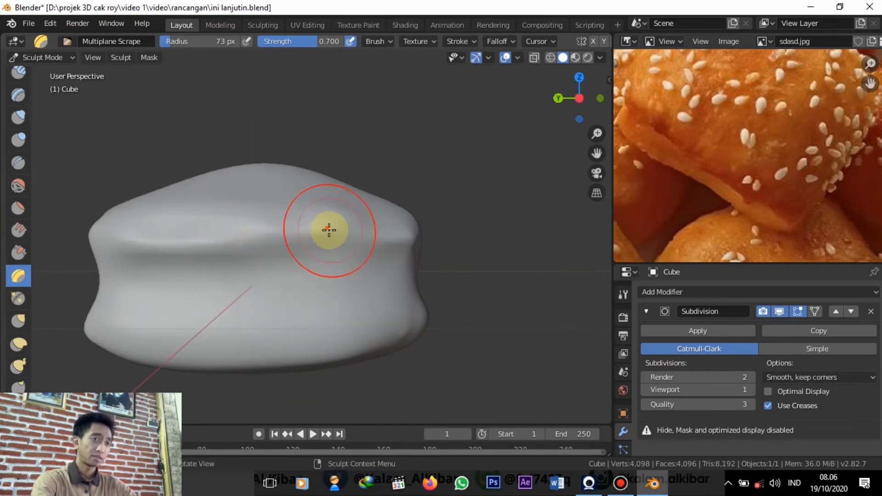
{"action": "middle_click_drag", "start_coordinate": [216, 260], "coordinate": [305, 287]}
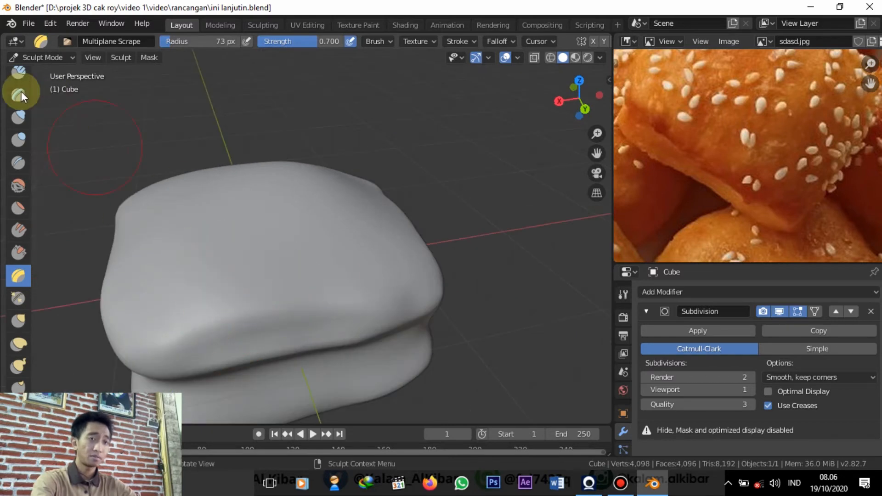
Step: Smooth the bun's upper lip and corners with the Smooth brush, radius 73 px and strength 0.248
{"action": "left_click_drag", "start_coordinate": [230, 310], "coordinate": [180, 330]}
{"action": "left_click_drag", "start_coordinate": [287, 299], "coordinate": [331, 285]}
{"action": "left_click_drag", "start_coordinate": [353, 277], "coordinate": [372, 268]}
{"action": "middle_click_drag", "start_coordinate": [372, 269], "coordinate": [182, 308]}
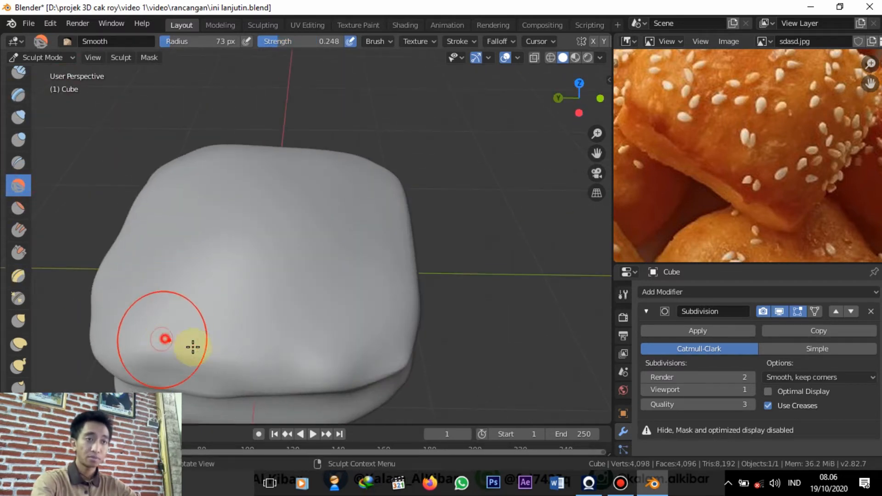
{"action": "mouse_move", "coordinate": [59, 220]}
{"action": "middle_mouse_down"}
{"action": "mouse_move", "coordinate": [366, 173]}
{"action": "mouse_move", "coordinate": [276, 232]}
{"action": "mouse_move", "coordinate": [133, 205]}
{"action": "mouse_move", "coordinate": [179, 221]}
{"action": "middle_mouse_up"}
{"action": "mouse_move", "coordinate": [179, 220]}
{"action": "left_mouse_down"}
{"action": "mouse_move", "coordinate": [320, 202]}
{"action": "mouse_move", "coordinate": [232, 217]}
{"action": "left_mouse_up"}
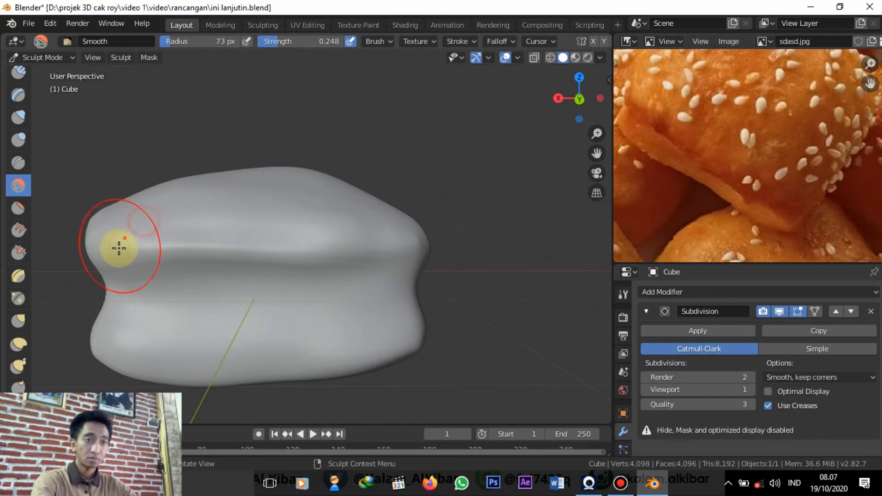
{"action": "mouse_move", "coordinate": [118, 246]}
{"action": "middle_mouse_down"}
{"action": "mouse_move", "coordinate": [352, 288]}
{"action": "mouse_move", "coordinate": [285, 262]}
{"action": "middle_mouse_up"}
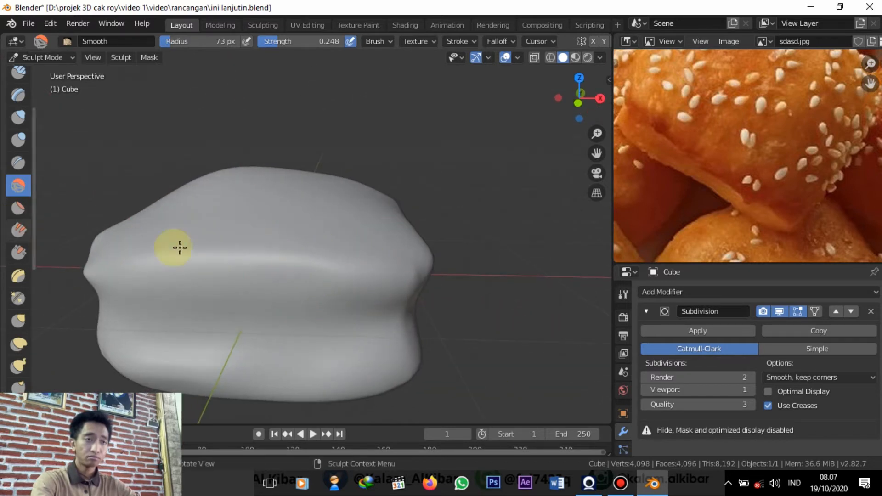
Step: Examine the sculpted bun from several angles and distances and compare its shape and surface with the buns in the reference photo
{"action": "middle_click_drag", "start_coordinate": [177, 247], "coordinate": [287, 248]}
{"action": "mouse_move", "coordinate": [220, 220]}
{"action": "middle_mouse_down"}
{"action": "mouse_move", "coordinate": [252, 280]}
{"action": "mouse_move", "coordinate": [243, 279]}
{"action": "middle_mouse_up"}
{"action": "scroll", "coordinate": [242, 279], "scroll_direction": "down", "scroll_amount": 4}
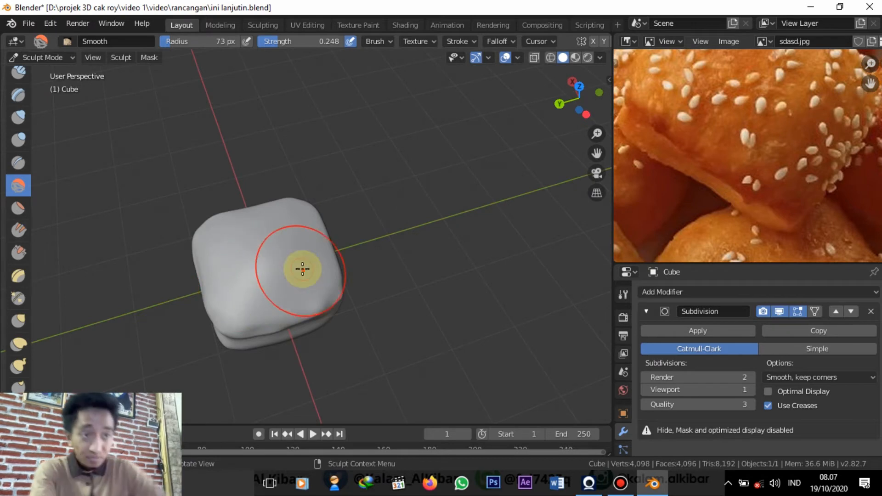
{"action": "mouse_move", "coordinate": [302, 265]}
{"action": "middle_mouse_down"}
{"action": "mouse_move", "coordinate": [288, 266]}
{"action": "mouse_move", "coordinate": [309, 299]}
{"action": "mouse_move", "coordinate": [301, 236]}
{"action": "mouse_move", "coordinate": [269, 276]}
{"action": "middle_mouse_up"}
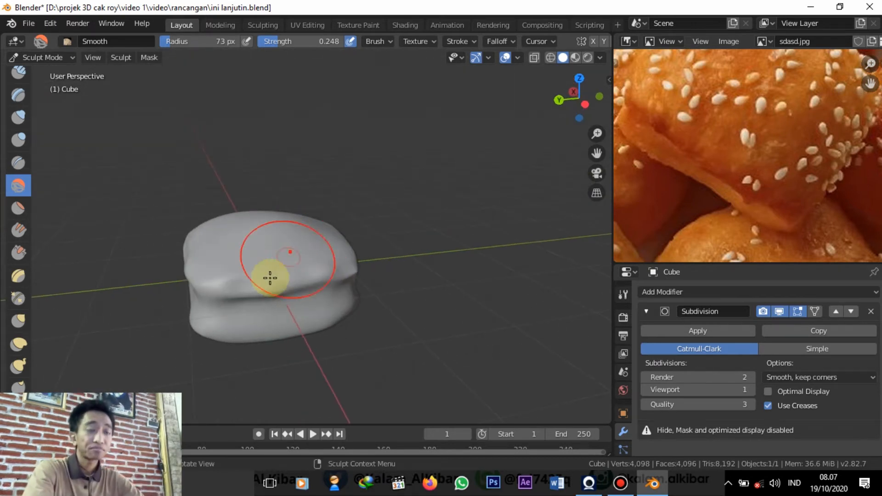
{"action": "scroll", "coordinate": [262, 267], "scroll_direction": "down", "scroll_amount": 2}
{"action": "scroll", "coordinate": [265, 285], "scroll_direction": "up", "scroll_amount": 6}
{"action": "scroll", "coordinate": [267, 224], "scroll_direction": "down", "scroll_amount": 5}
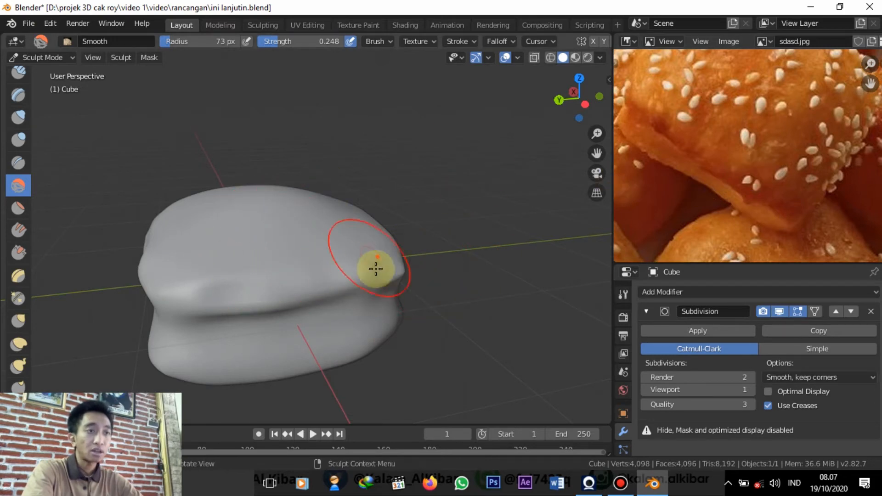
{"action": "scroll", "coordinate": [296, 257], "scroll_direction": "down", "scroll_amount": 2}
{"action": "scroll", "coordinate": [321, 266], "scroll_direction": "up", "scroll_amount": 2}
{"action": "middle_click_drag", "start_coordinate": [321, 266], "coordinate": [285, 256]}
{"action": "scroll", "coordinate": [765, 150], "scroll_direction": "down", "scroll_amount": 1}
{"action": "scroll", "coordinate": [765, 151], "scroll_direction": "up", "scroll_amount": 4}
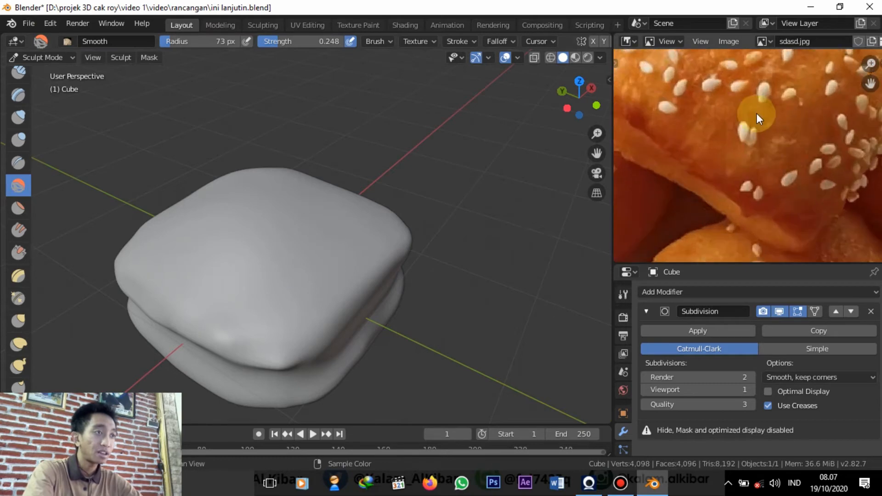
{"action": "scroll", "coordinate": [774, 128], "scroll_direction": "down", "scroll_amount": 3}
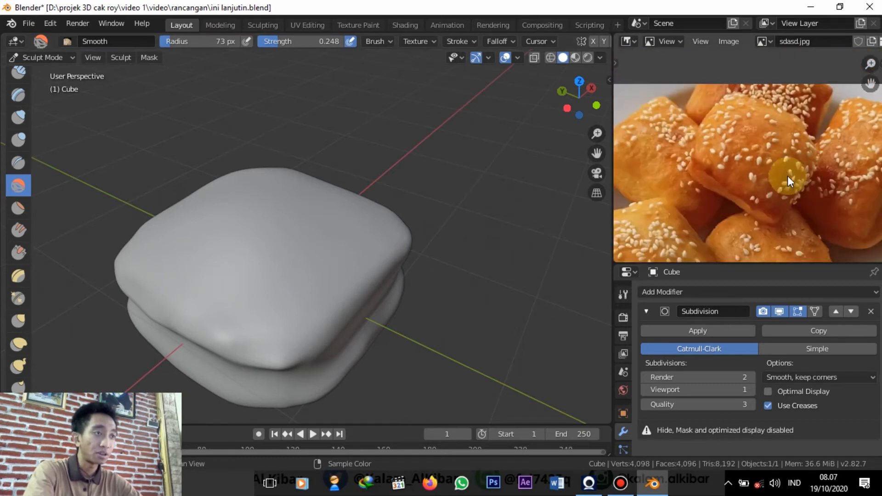
{"action": "scroll", "coordinate": [755, 137], "scroll_direction": "down", "scroll_amount": 2}
{"action": "scroll", "coordinate": [743, 181], "scroll_direction": "up", "scroll_amount": 5}
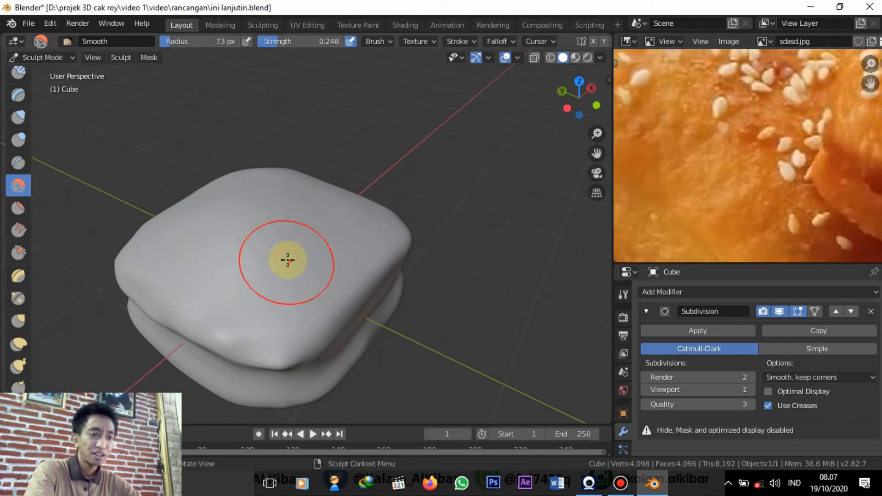
Step: Switch the sculpted bun from Sculpt Mode to Object Mode
{"action": "scroll", "coordinate": [288, 255], "scroll_direction": "down", "scroll_amount": 5}
{"action": "scroll", "coordinate": [294, 256], "scroll_direction": "up", "scroll_amount": 4}
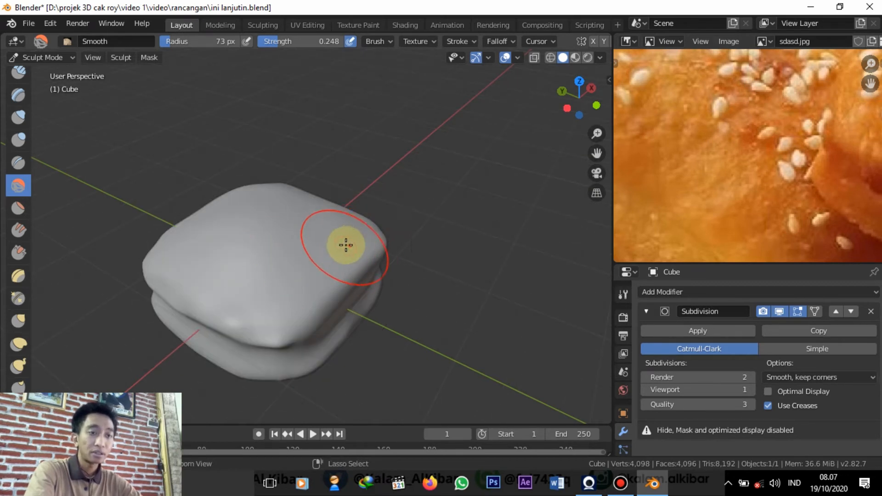
{"action": "key", "text": "ctrl+Tab"}
{"action": "left_click", "coordinate": [260, 240]}
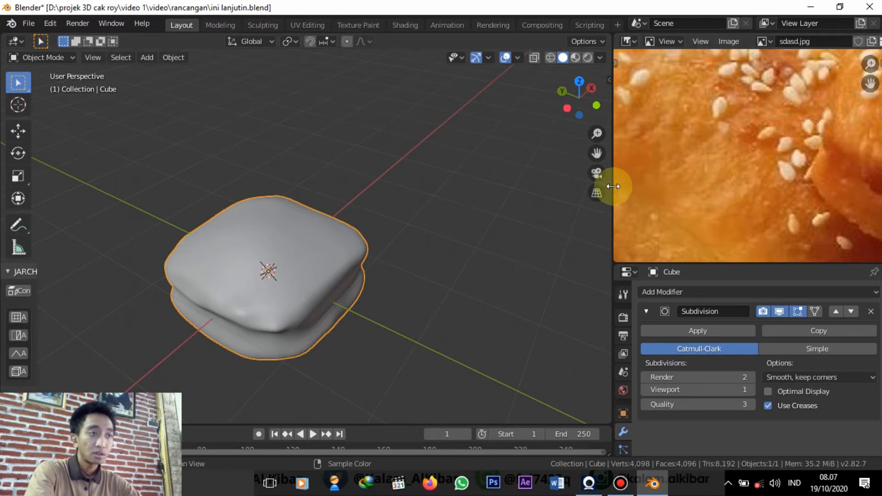
Step: Widen the 3D viewport, replace the reference image area with the Outliner and select the Cube
{"action": "left_click_drag", "start_coordinate": [615, 189], "coordinate": [654, 189]}
{"action": "scroll", "coordinate": [720, 178], "scroll_direction": "down", "scroll_amount": 4}
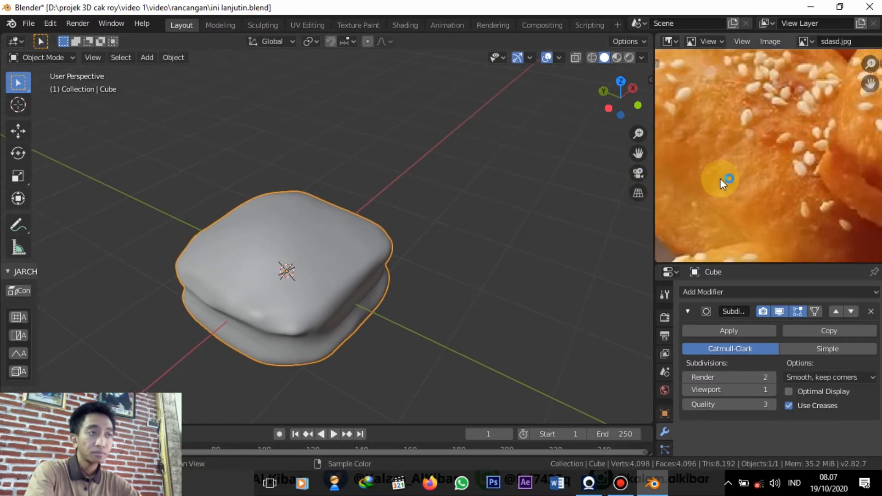
{"action": "left_click", "coordinate": [670, 42]}
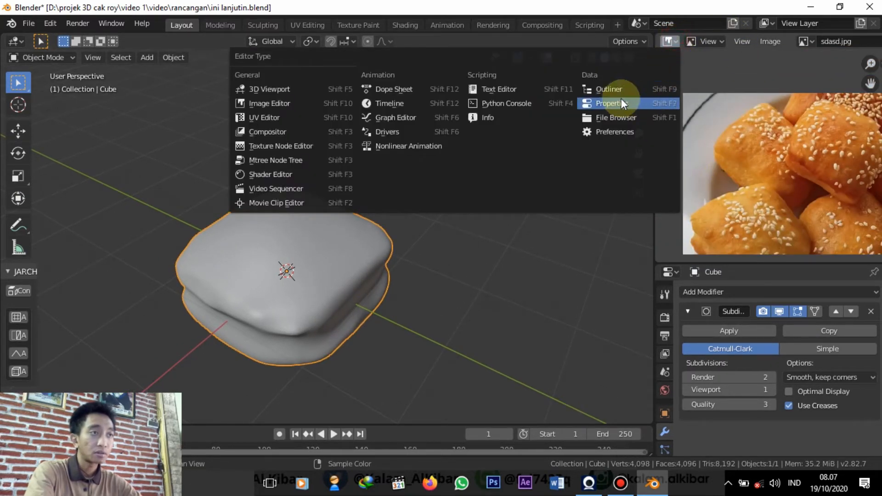
{"action": "left_click", "coordinate": [626, 89]}
{"action": "left_click", "coordinate": [733, 82]}
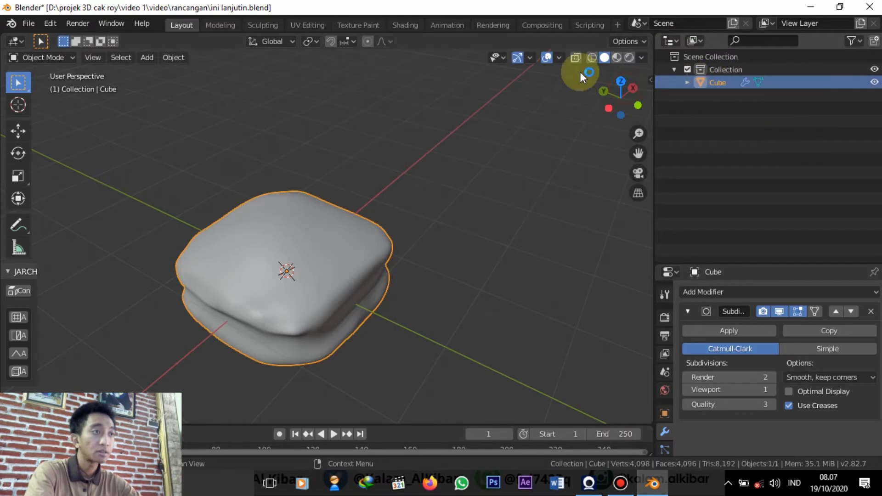
Step: Open the Shading workspace and frame the bun in its material preview viewport
{"action": "scroll", "coordinate": [390, 102], "scroll_direction": "up", "scroll_amount": 2}
{"action": "scroll", "coordinate": [388, 101], "scroll_direction": "down", "scroll_amount": 3}
{"action": "scroll", "coordinate": [388, 100], "scroll_direction": "up", "scroll_amount": 1}
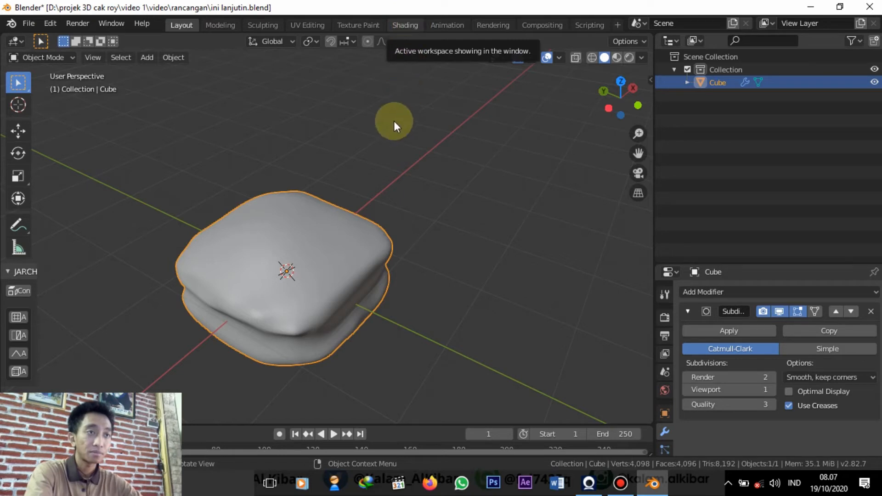
{"action": "left_click", "coordinate": [406, 94]}
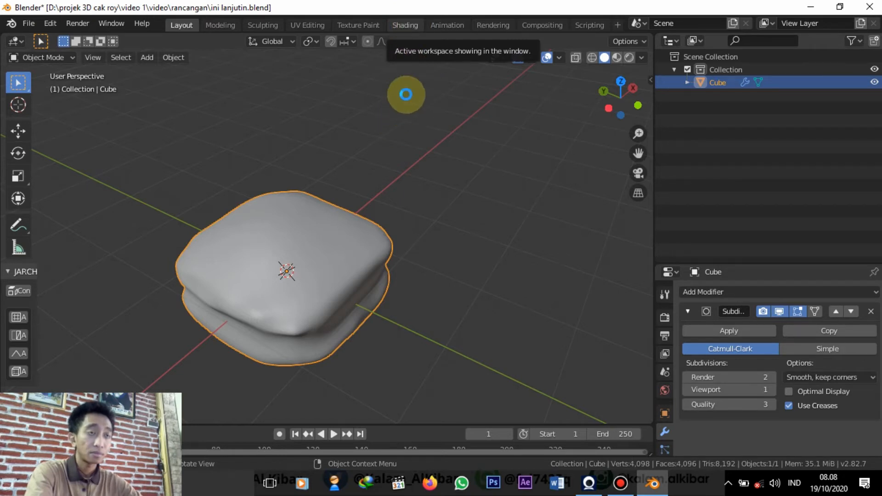
{"action": "scroll", "coordinate": [409, 155], "scroll_direction": "down", "scroll_amount": 3}
{"action": "scroll", "coordinate": [410, 156], "scroll_direction": "up", "scroll_amount": 10}
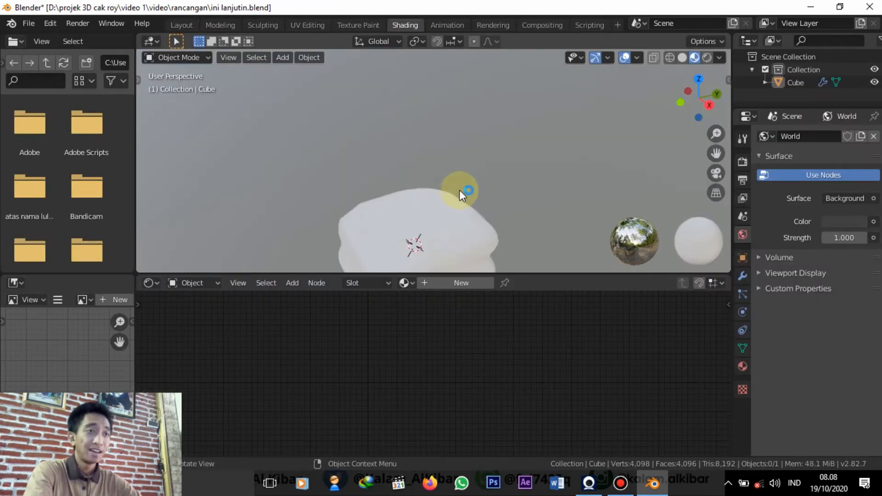
{"action": "middle_click_drag", "start_coordinate": [469, 197], "coordinate": [472, 113], "text": "shift"}
{"action": "scroll", "coordinate": [441, 167], "scroll_direction": "up", "scroll_amount": 4}
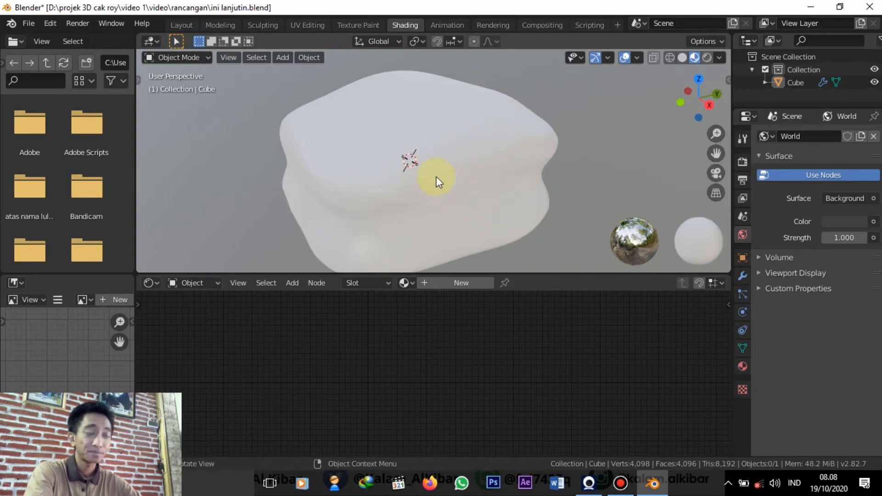
{"action": "middle_click_drag", "start_coordinate": [436, 176], "coordinate": [528, 310]}
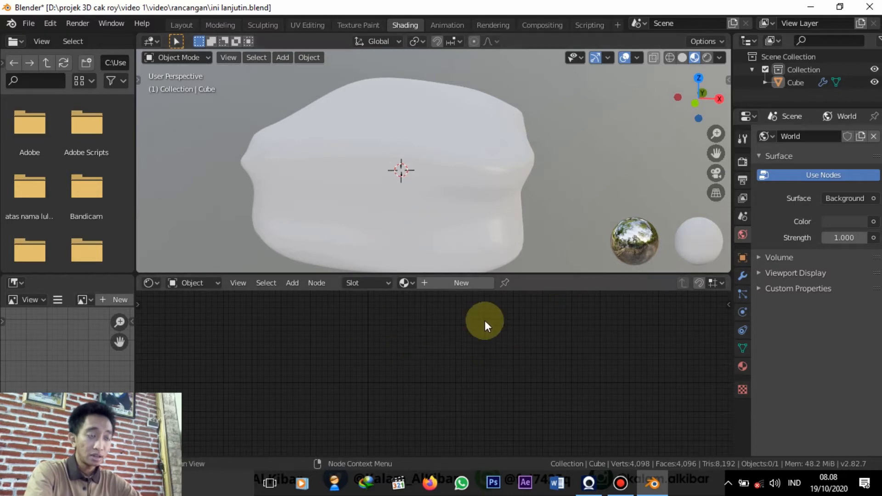
Step: Create a new material for the bun and space the Material Output node away from the Principled BSDF node
{"action": "left_click", "coordinate": [462, 283]}
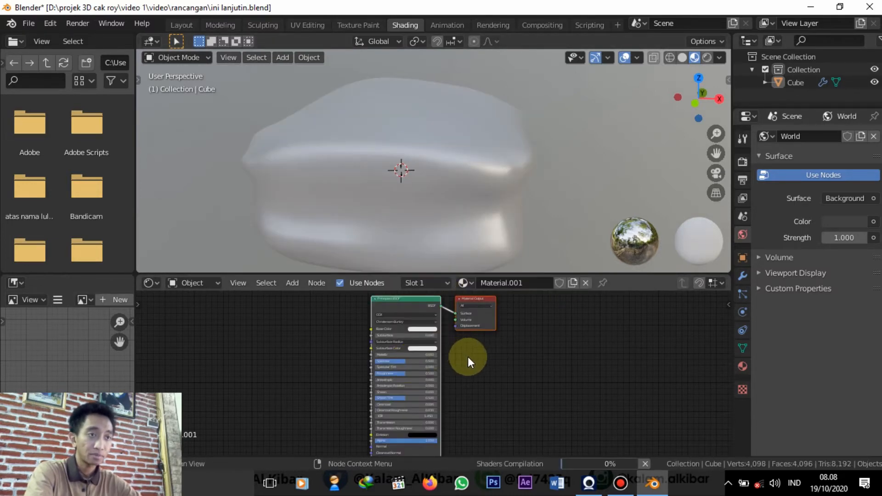
{"action": "scroll", "coordinate": [468, 356], "scroll_direction": "up", "scroll_amount": 2}
{"action": "scroll", "coordinate": [494, 386], "scroll_direction": "up", "scroll_amount": 2}
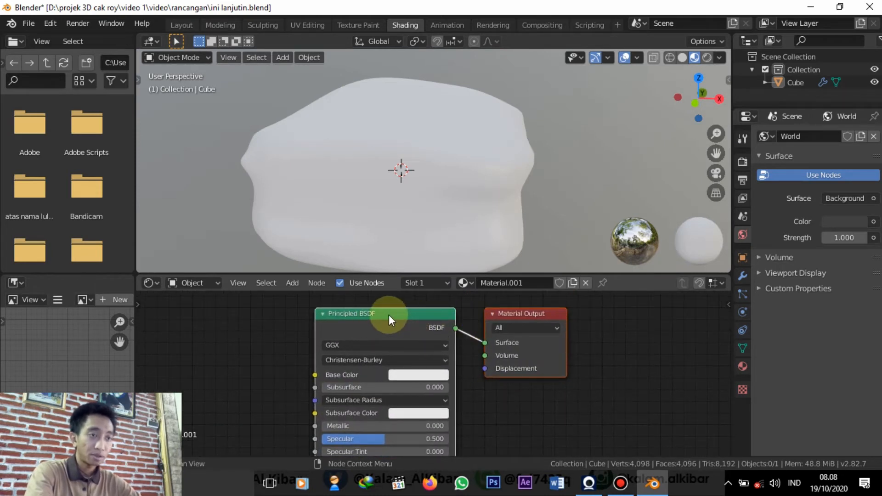
{"action": "left_click_drag", "start_coordinate": [383, 320], "coordinate": [369, 307]}
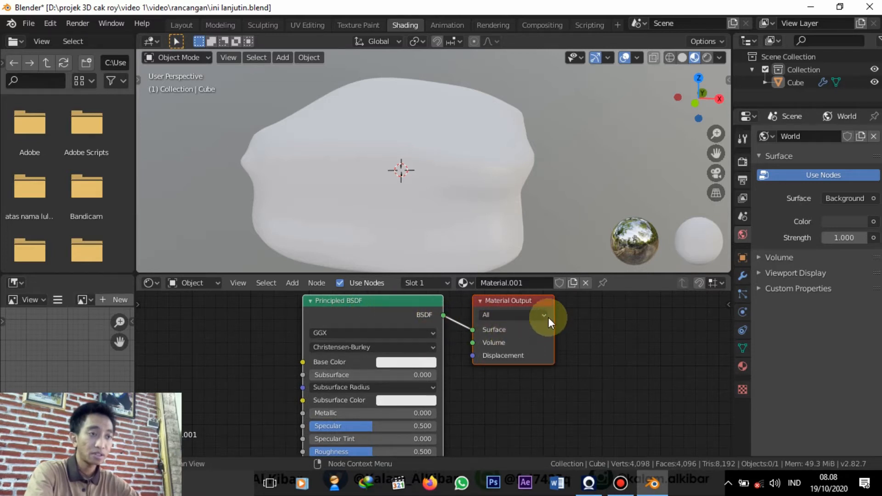
{"action": "left_click_drag", "start_coordinate": [550, 326], "coordinate": [608, 341]}
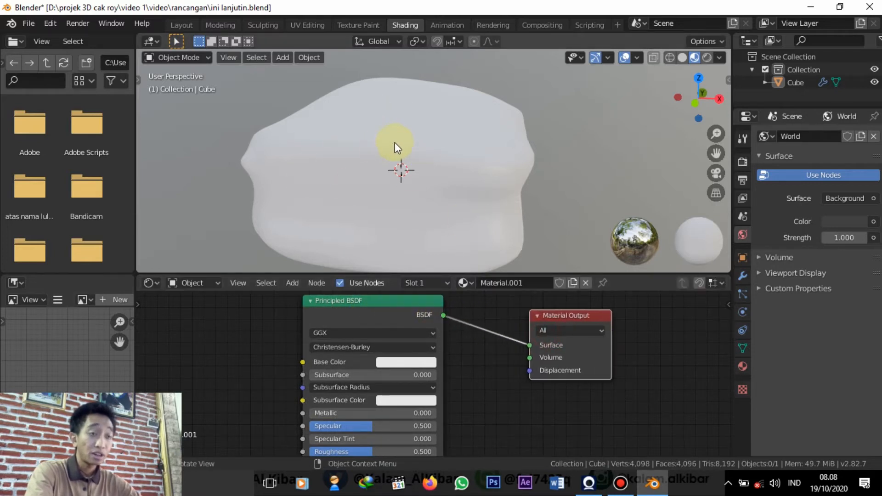
Step: Set the Principled BSDF base color to a soft yellow with hue 0.128, saturation 0.545 and value 0.906
{"action": "middle_click_drag", "start_coordinate": [395, 143], "coordinate": [402, 190]}
{"action": "left_click", "coordinate": [417, 360]}
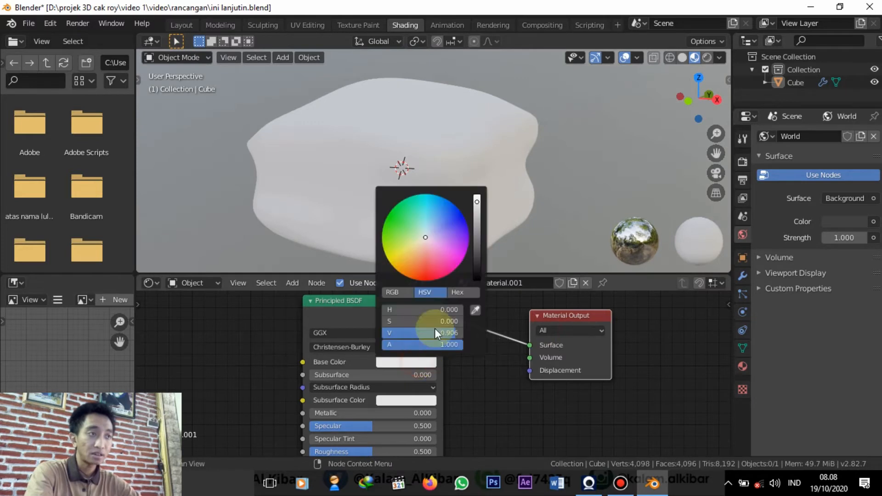
{"action": "mouse_move", "coordinate": [429, 243]}
{"action": "left_mouse_down"}
{"action": "mouse_move", "coordinate": [443, 247]}
{"action": "mouse_move", "coordinate": [408, 253]}
{"action": "left_mouse_up"}
{"action": "left_click", "coordinate": [472, 370]}
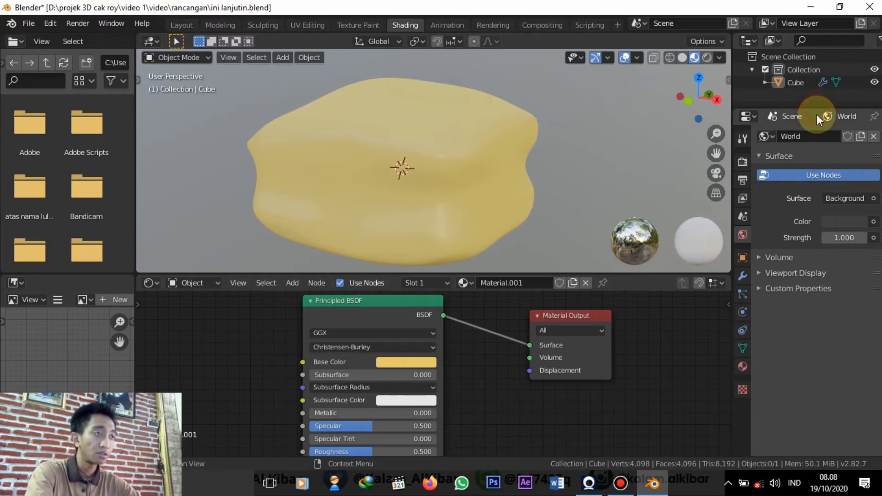
Step: Turn the Outliner area into an enlarged Image Editor showing the reference photo sdasd.jpg
{"action": "left_click_drag", "start_coordinate": [811, 108], "coordinate": [817, 177]}
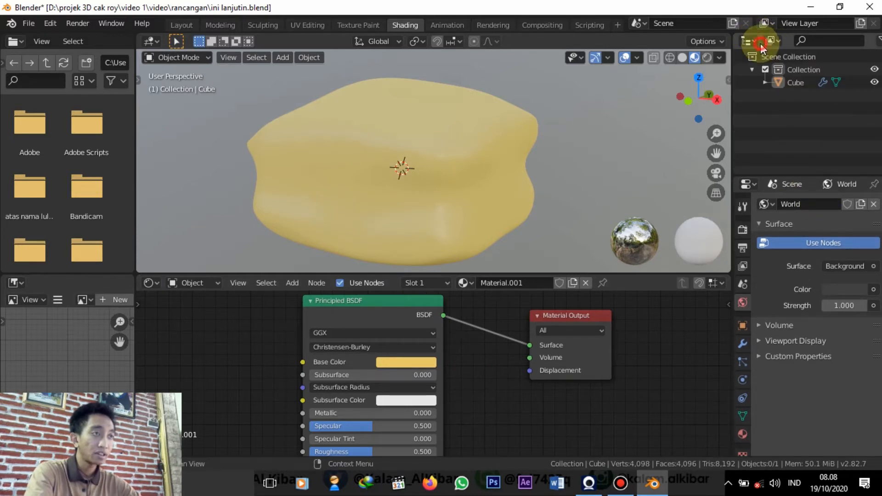
{"action": "left_click", "coordinate": [754, 40]}
{"action": "left_click", "coordinate": [390, 97]}
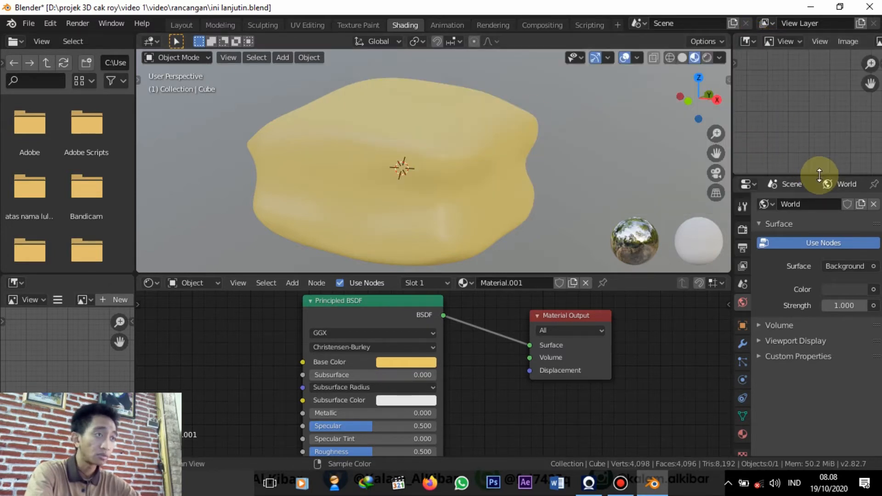
{"action": "left_click_drag", "start_coordinate": [821, 175], "coordinate": [832, 247]}
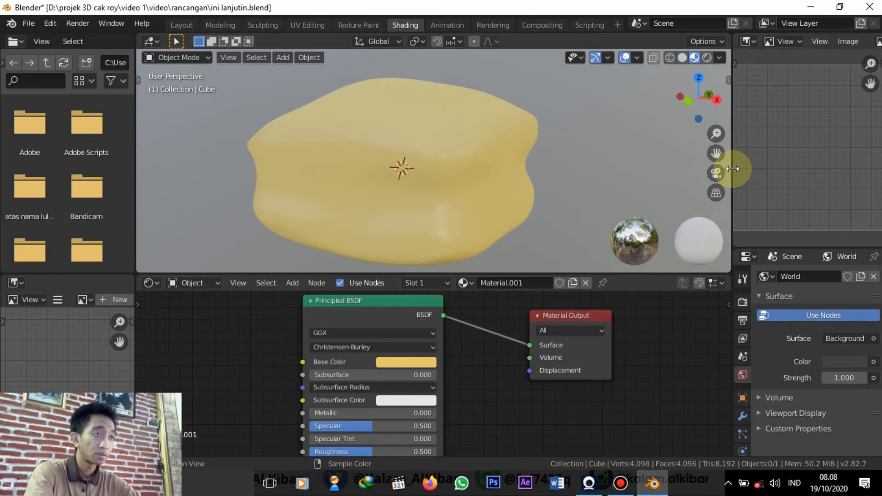
{"action": "left_click_drag", "start_coordinate": [732, 170], "coordinate": [691, 165]}
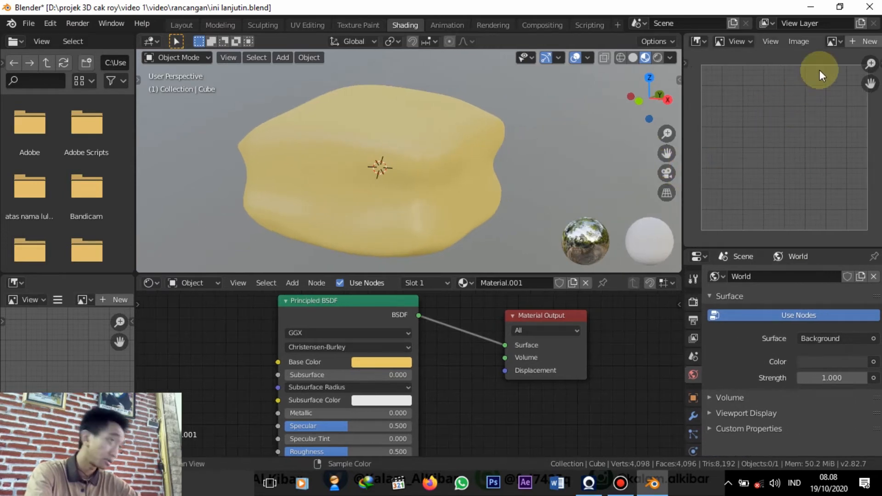
{"action": "left_click", "coordinate": [828, 40]}
{"action": "left_click", "coordinate": [722, 77]}
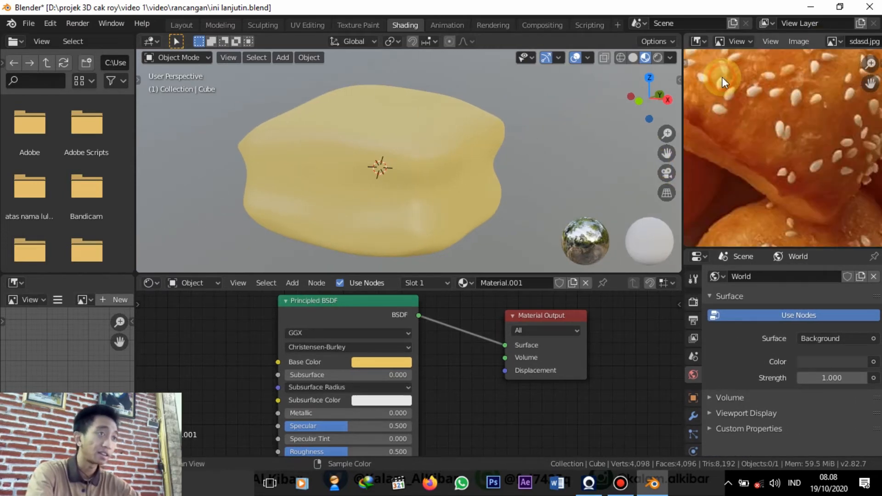
{"action": "scroll", "coordinate": [774, 156], "scroll_direction": "up", "scroll_amount": 5}
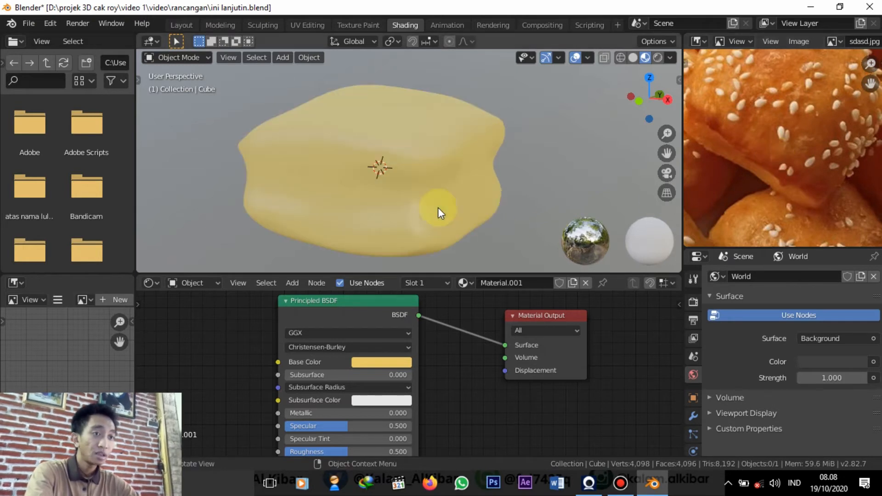
Step: Sample the material's base color with the eyedropper from the orange bun surface in the reference photo
{"action": "middle_click_drag", "start_coordinate": [472, 199], "coordinate": [449, 252]}
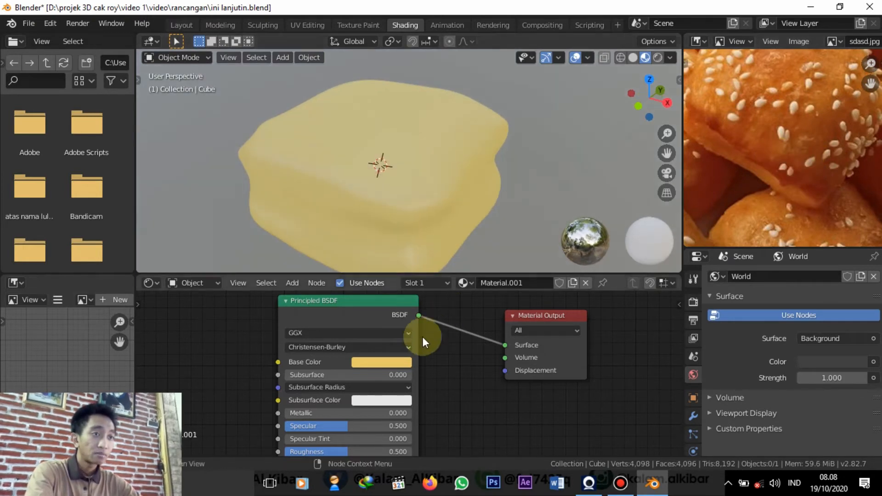
{"action": "left_click", "coordinate": [398, 363]}
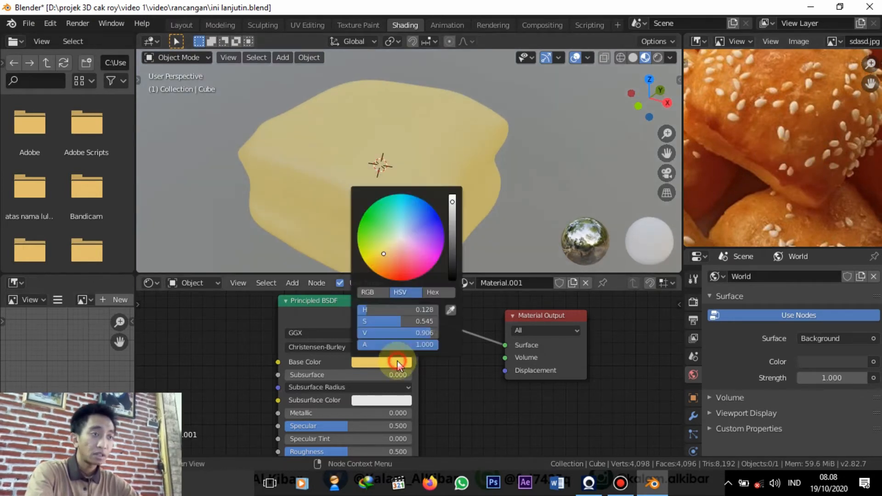
{"action": "left_click", "coordinate": [451, 312]}
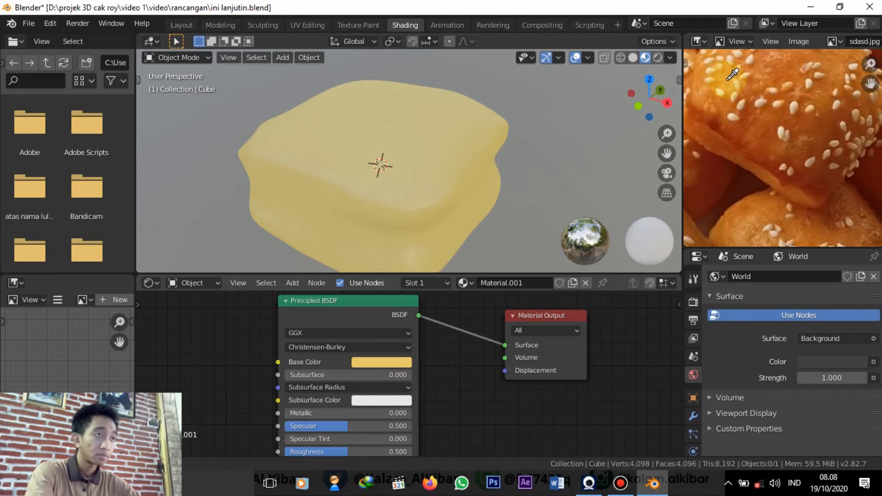
{"action": "left_click", "coordinate": [701, 111]}
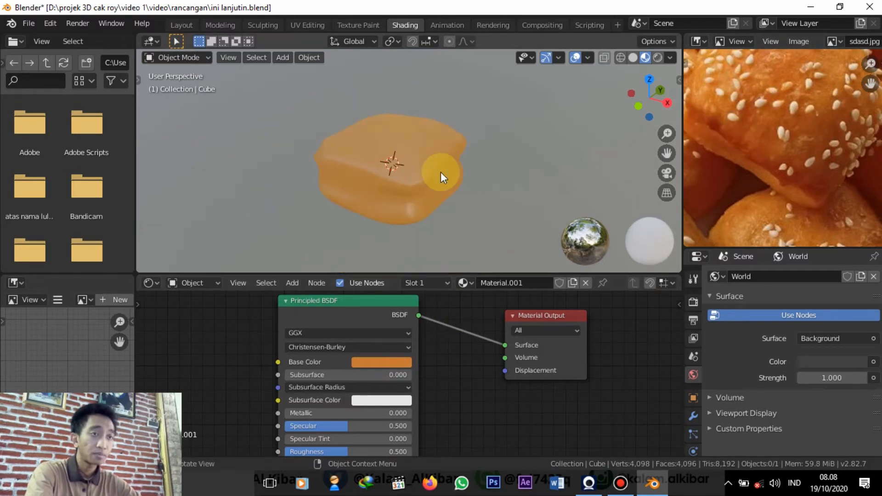
{"action": "middle_click_drag", "start_coordinate": [459, 164], "coordinate": [402, 170]}
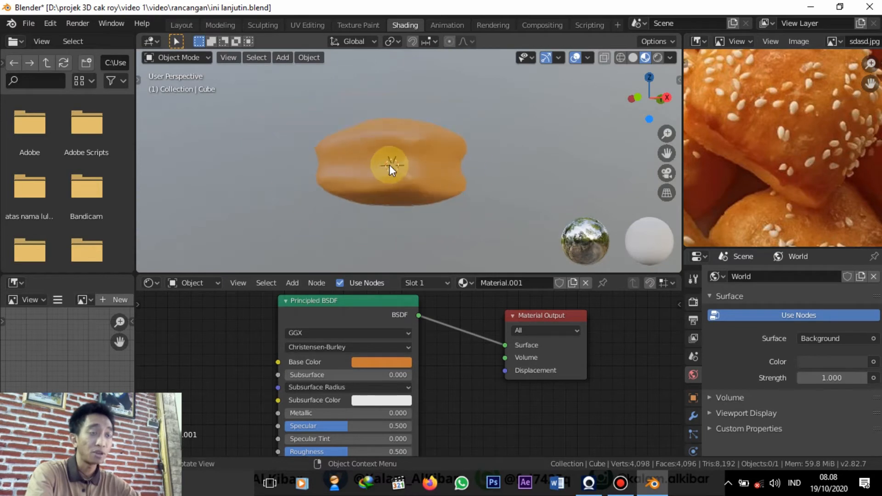
Step: Try a roughness of 0.000 on the bun's Principled BSDF material
{"action": "middle_click_drag", "start_coordinate": [457, 361], "coordinate": [482, 299]}
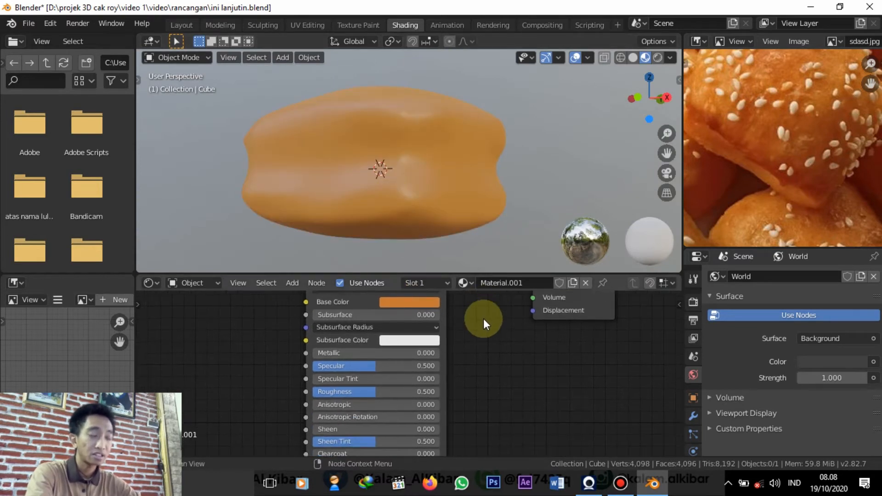
{"action": "middle_click_drag", "start_coordinate": [461, 389], "coordinate": [473, 359]}
{"action": "scroll", "coordinate": [473, 359], "scroll_direction": "up", "scroll_amount": 2}
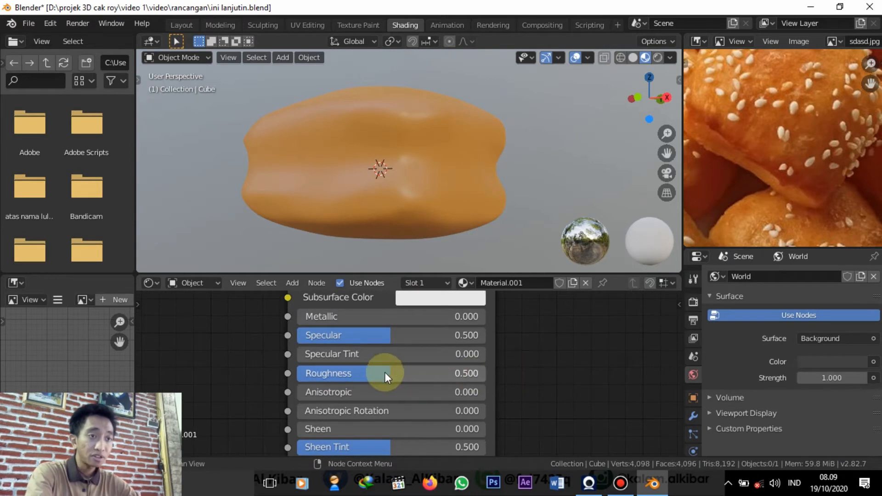
{"action": "middle_click_drag", "start_coordinate": [387, 155], "coordinate": [406, 316]}
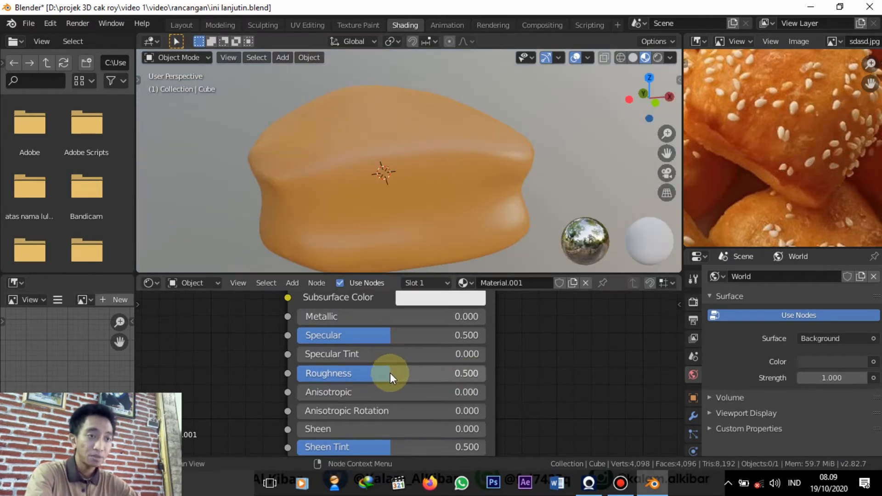
{"action": "left_click_drag", "start_coordinate": [390, 373], "coordinate": [298, 373]}
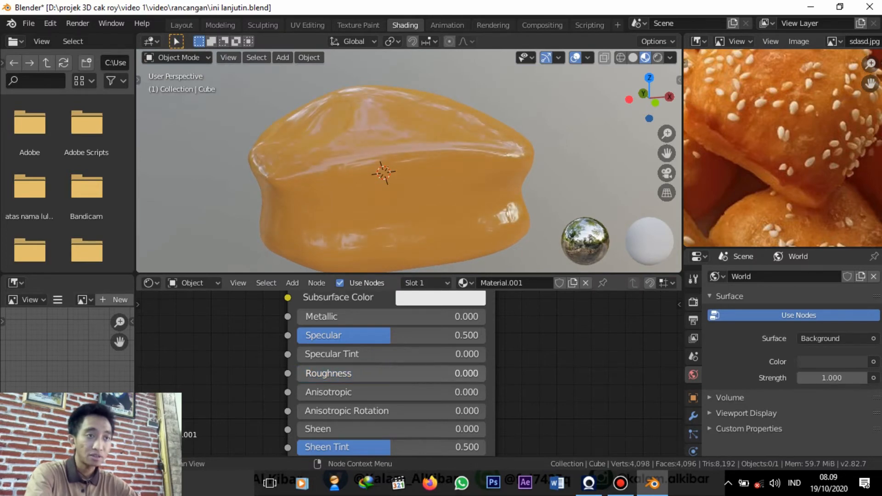
Step: Set the Principled BSDF roughness to about 0.79 for a matte bun surface
{"action": "mouse_move", "coordinate": [252, 159]}
{"action": "middle_mouse_down"}
{"action": "mouse_move", "coordinate": [384, 189]}
{"action": "mouse_move", "coordinate": [335, 138]}
{"action": "mouse_move", "coordinate": [258, 171]}
{"action": "middle_mouse_up"}
{"action": "left_click_drag", "start_coordinate": [309, 373], "coordinate": [414, 373]}
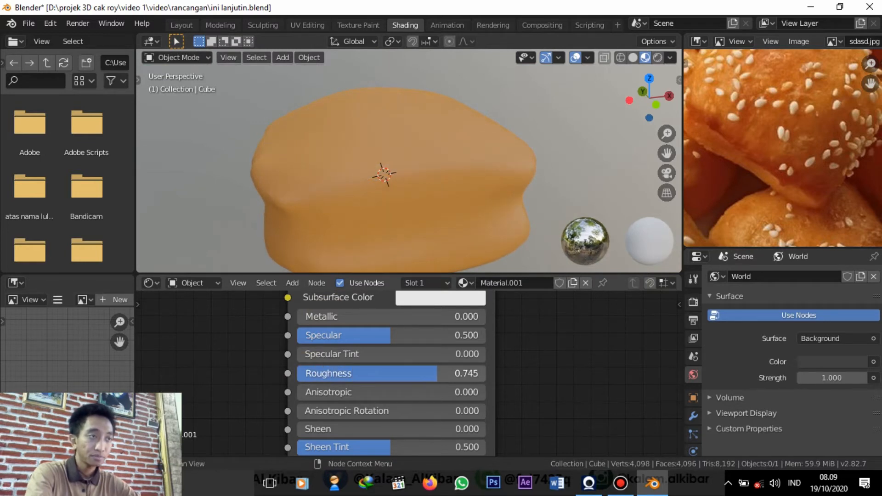
{"action": "middle_click_drag", "start_coordinate": [363, 243], "coordinate": [453, 201]}
Step: Move the Material Output node farther from the Principled BSDF node and slightly above it
{"action": "scroll", "coordinate": [516, 344], "scroll_direction": "down", "scroll_amount": 5}
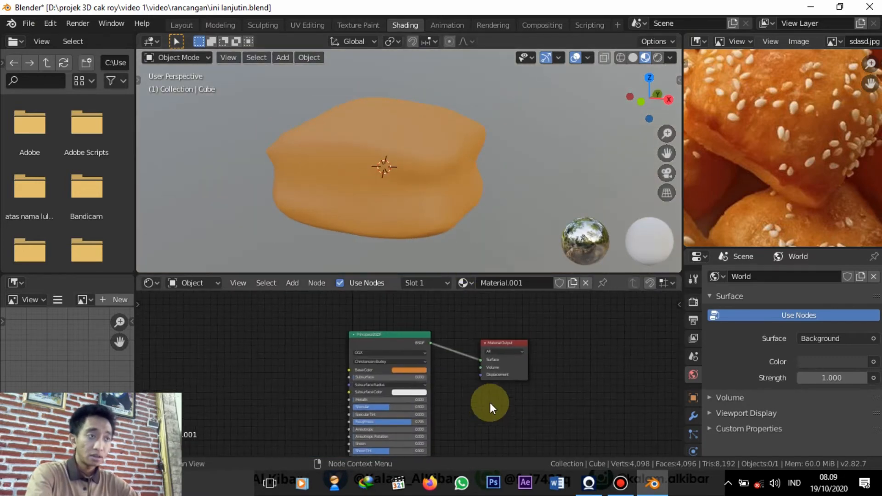
{"action": "middle_click_drag", "start_coordinate": [512, 342], "coordinate": [490, 403]}
{"action": "left_click_drag", "start_coordinate": [492, 343], "coordinate": [508, 322]}
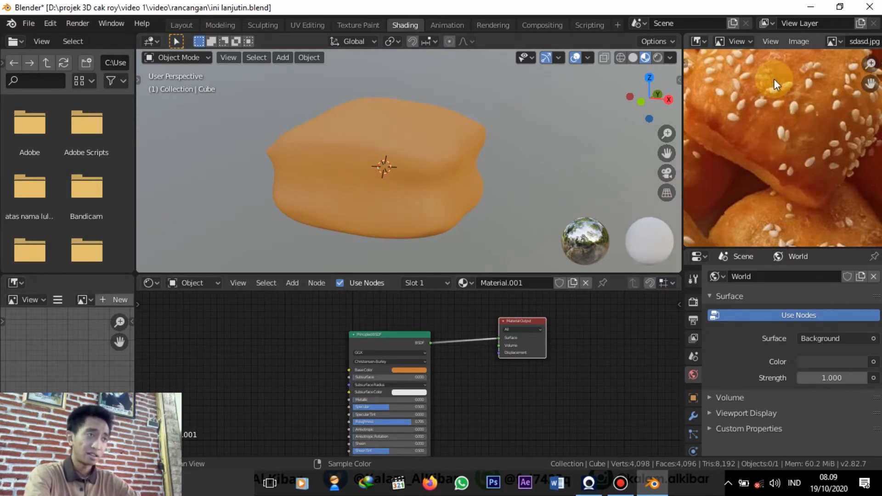
{"action": "middle_click_drag", "start_coordinate": [462, 380], "coordinate": [481, 342]}
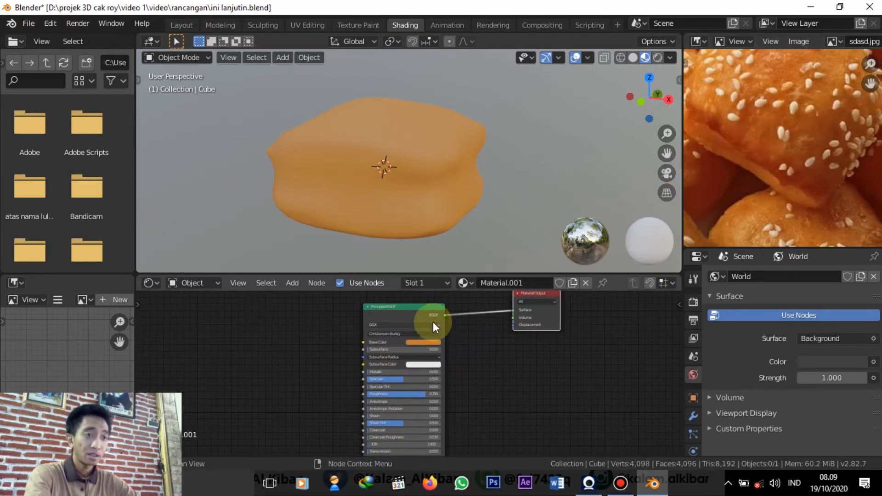
Step: Lower the Material Output node slightly and add a Noise Texture node in the empty space before the Principled BSDF
{"action": "left_click_drag", "start_coordinate": [553, 326], "coordinate": [549, 345]}
{"action": "scroll", "coordinate": [362, 375], "scroll_direction": "down", "scroll_amount": 1}
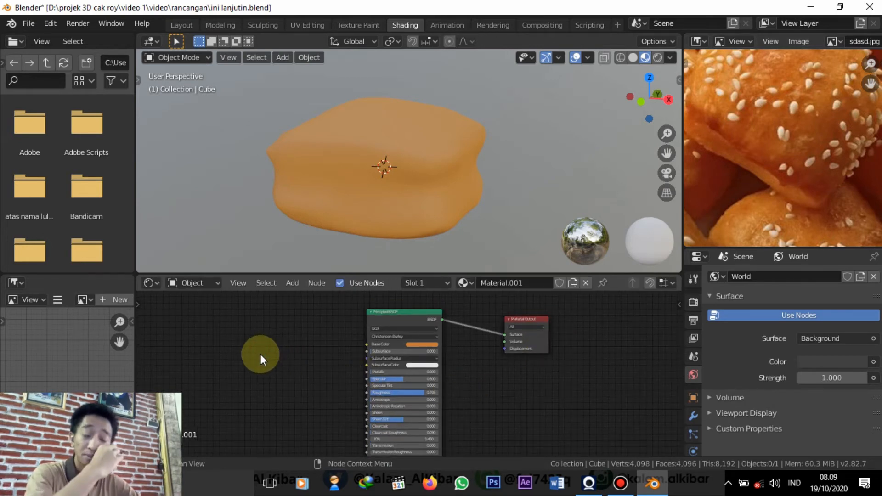
{"action": "key", "text": "shift+a"}
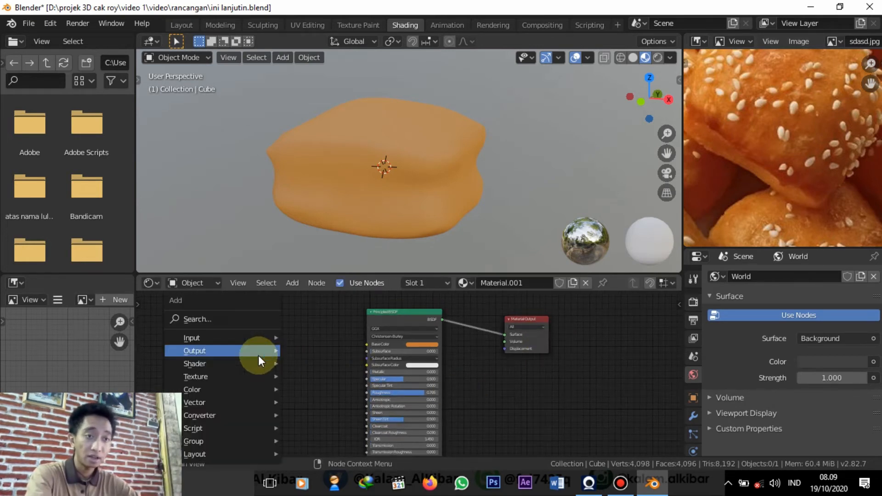
{"action": "left_click", "coordinate": [248, 319]}
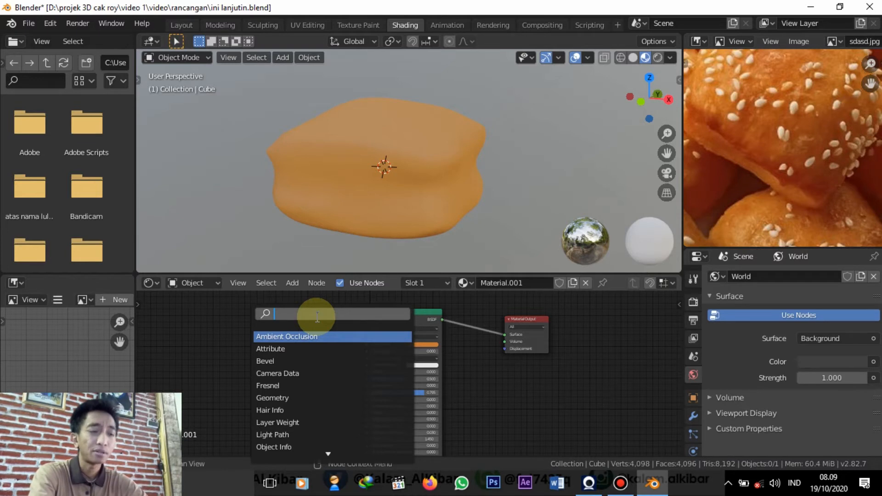
{"action": "type", "text": "n"}
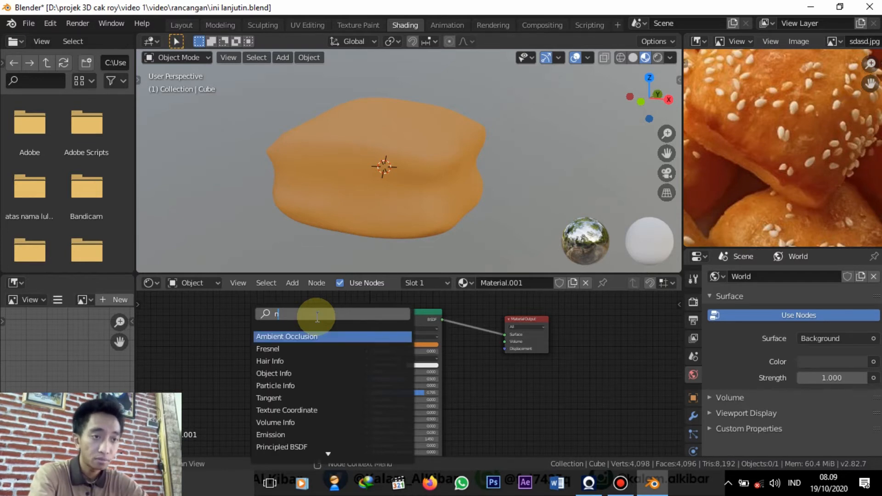
{"action": "type", "text": "oise"}
{"action": "key", "text": "Return"}
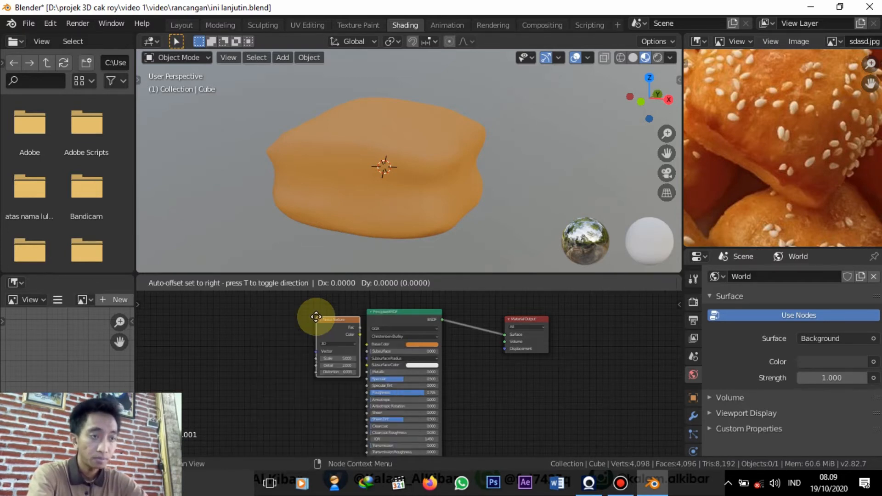
{"action": "left_click", "coordinate": [253, 368]}
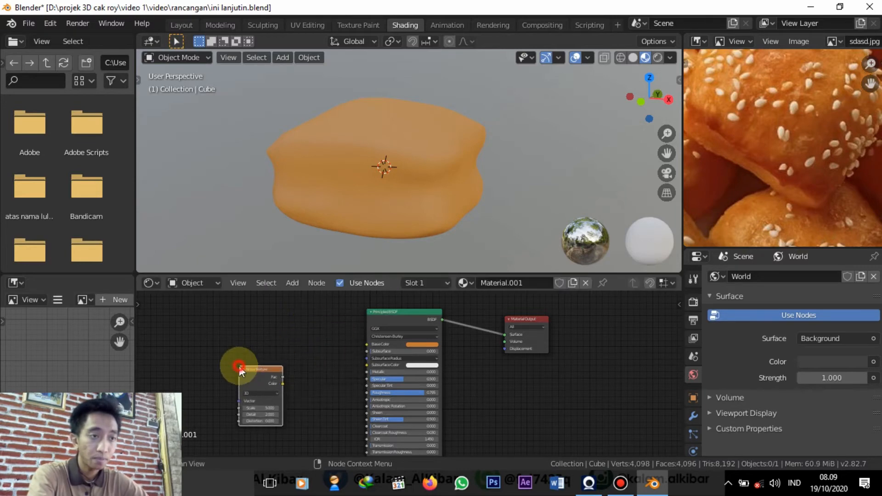
Step: Move the Noise Texture node down until it sits just below the level of the Principled BSDF's lowest sockets
{"action": "scroll", "coordinate": [303, 337], "scroll_direction": "up", "scroll_amount": 2}
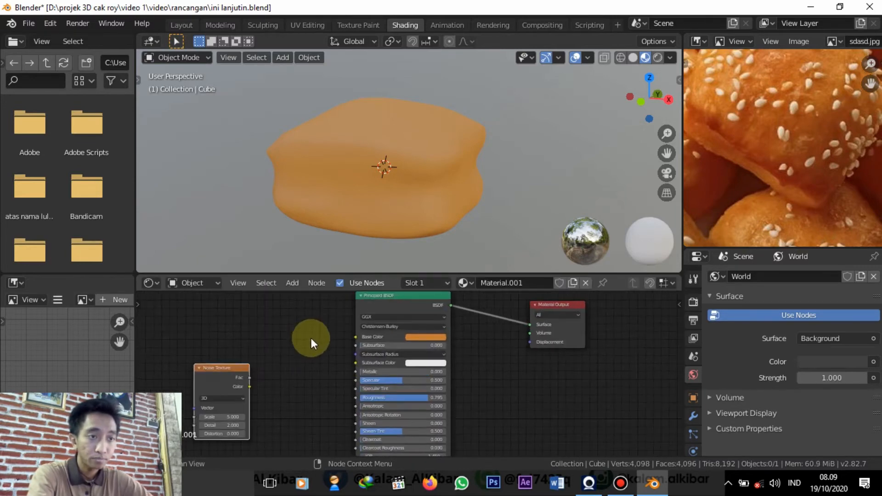
{"action": "scroll", "coordinate": [290, 375], "scroll_direction": "down", "scroll_amount": 1}
{"action": "middle_click_drag", "start_coordinate": [311, 373], "coordinate": [335, 309]}
{"action": "left_click_drag", "start_coordinate": [284, 308], "coordinate": [305, 397]}
{"action": "middle_click_drag", "start_coordinate": [325, 378], "coordinate": [318, 343]}
{"action": "left_click_drag", "start_coordinate": [276, 354], "coordinate": [290, 394]}
{"action": "left_click", "coordinate": [267, 362]}
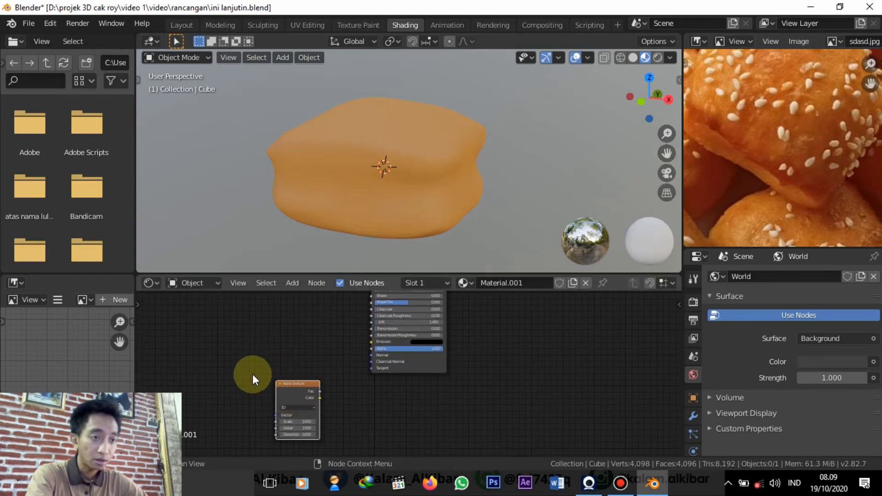
Step: Add a Texture Coordinate node and place it before the Noise Texture node
{"action": "key", "text": "shift+a"}
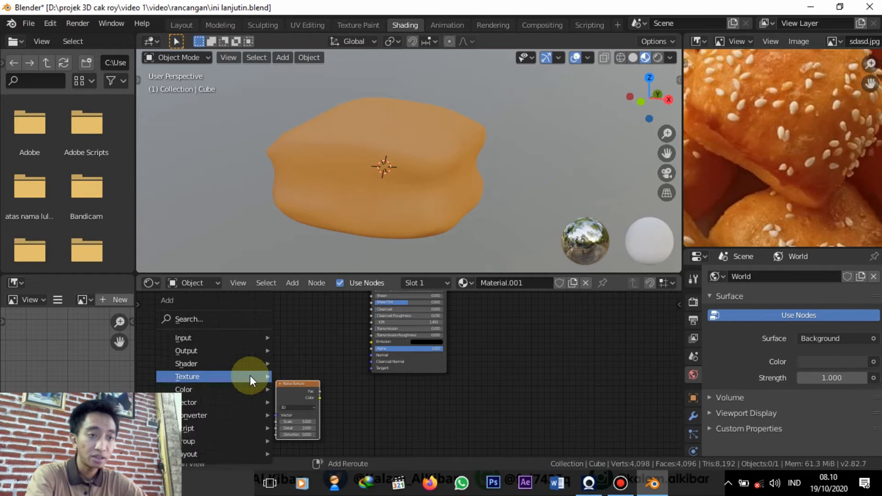
{"action": "left_click", "coordinate": [241, 319]}
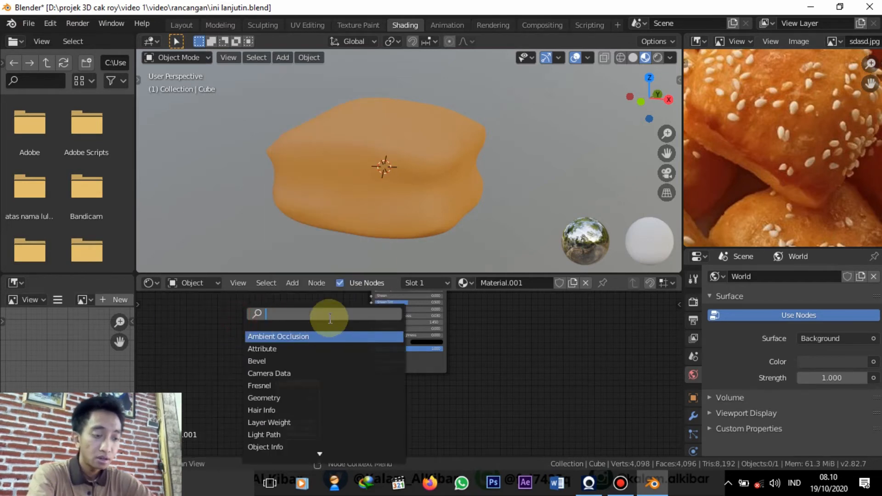
{"action": "type", "text": "texture"}
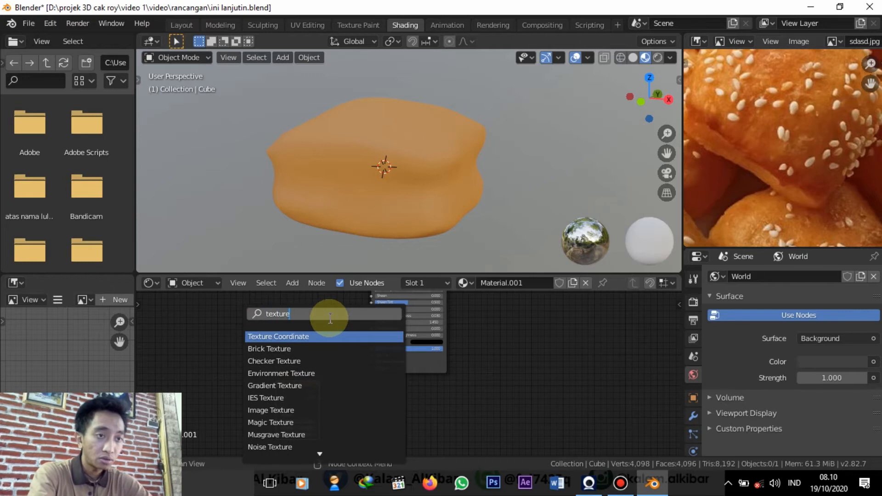
{"action": "key", "text": "Return"}
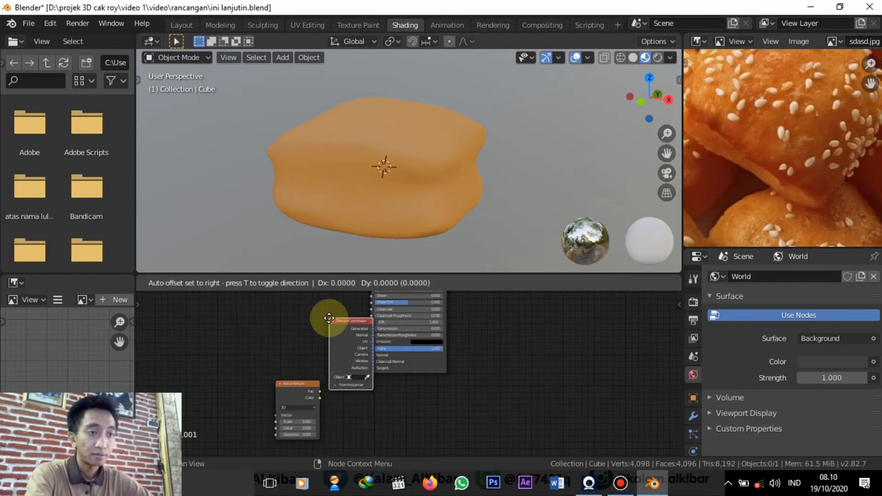
{"action": "left_click", "coordinate": [195, 377]}
Step: Link the Texture Coordinate node's Object output to the Noise Texture's Vector input
{"action": "scroll", "coordinate": [203, 389], "scroll_direction": "up", "scroll_amount": 2}
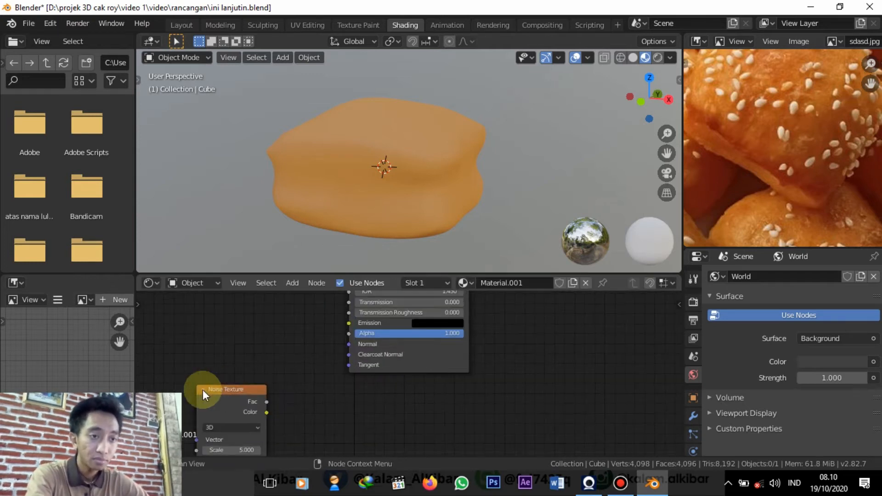
{"action": "middle_click_drag", "start_coordinate": [203, 389], "coordinate": [329, 323]}
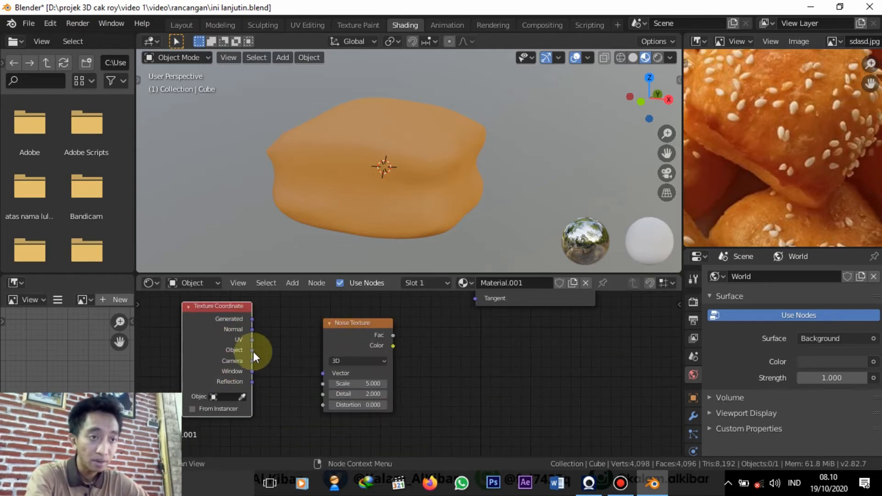
{"action": "left_click_drag", "start_coordinate": [253, 351], "coordinate": [323, 373]}
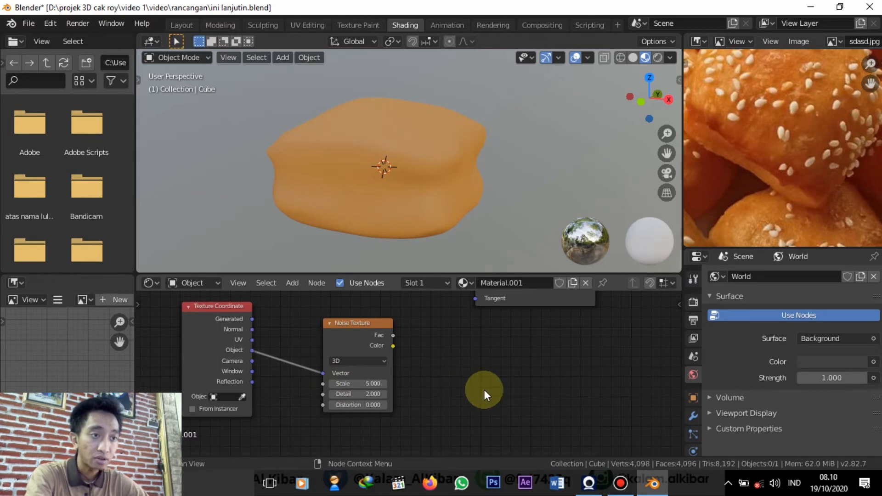
Step: Add a Displacement node and place it after the Noise Texture, beneath the Principled BSDF node
{"action": "scroll", "coordinate": [406, 418], "scroll_direction": "down", "scroll_amount": 3}
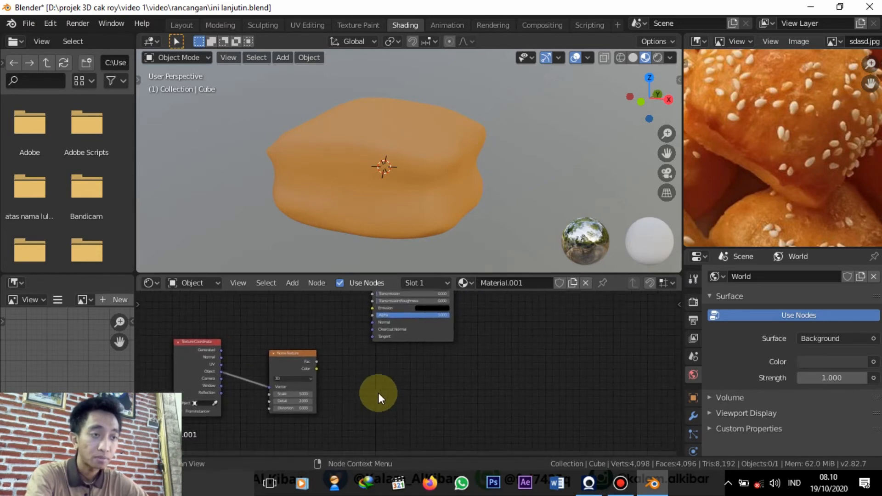
{"action": "middle_click_drag", "start_coordinate": [378, 393], "coordinate": [326, 434]}
{"action": "scroll", "coordinate": [332, 402], "scroll_direction": "down", "scroll_amount": 2}
{"action": "scroll", "coordinate": [331, 402], "scroll_direction": "up", "scroll_amount": 1}
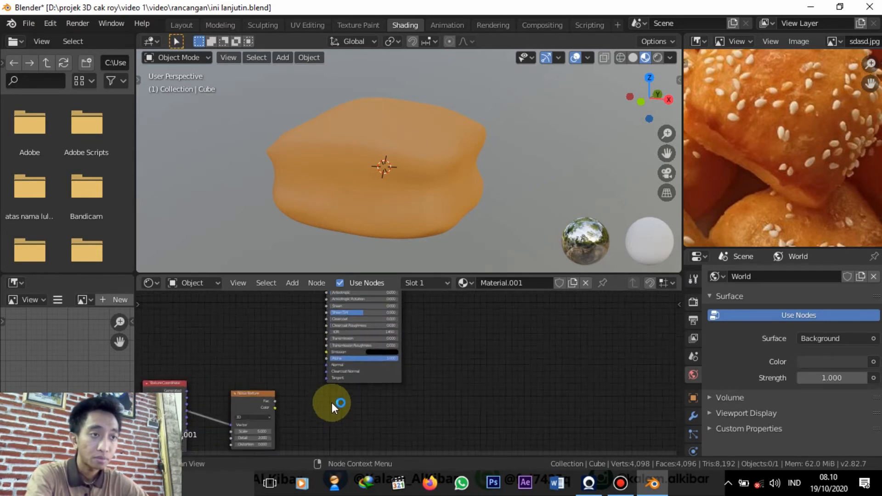
{"action": "scroll", "coordinate": [332, 402], "scroll_direction": "up", "scroll_amount": 1}
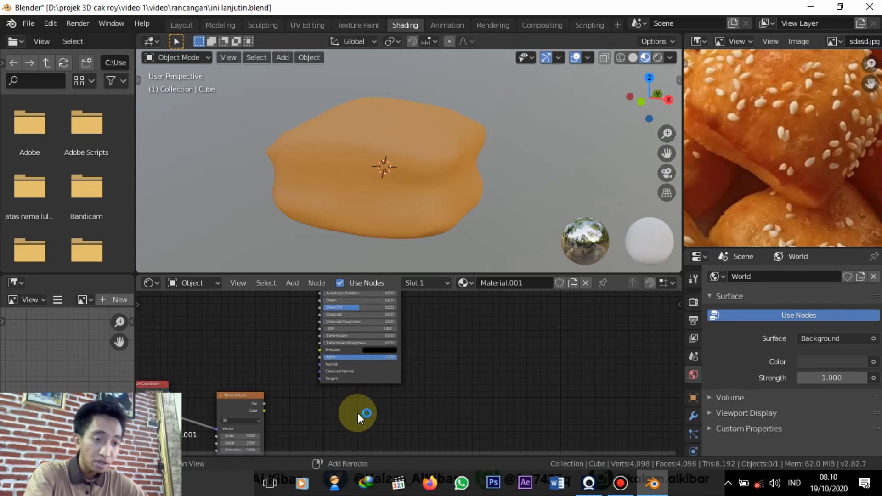
{"action": "key", "text": "shift+a"}
{"action": "left_click", "coordinate": [327, 317]}
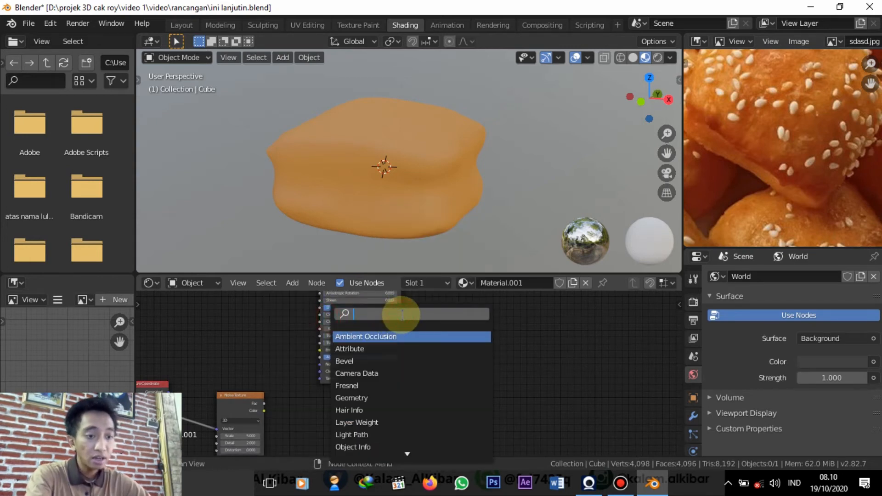
{"action": "type", "text": "di"}
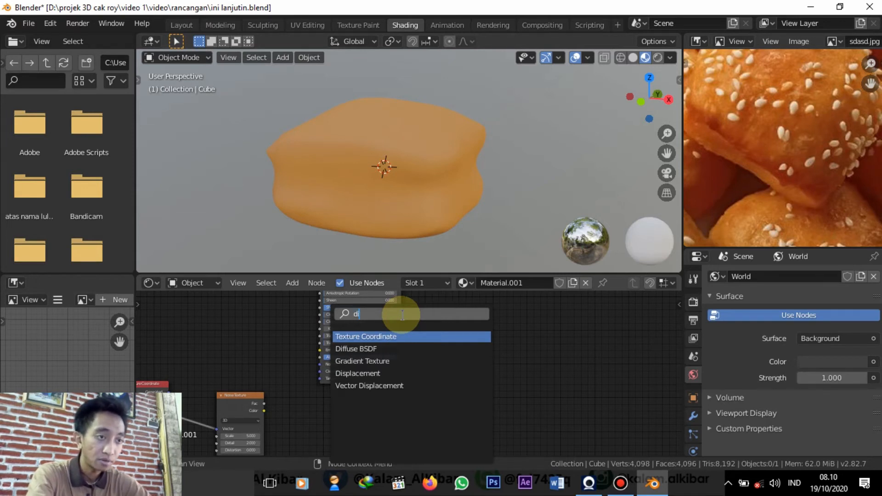
{"action": "type", "text": "s"}
{"action": "key", "text": "Return"}
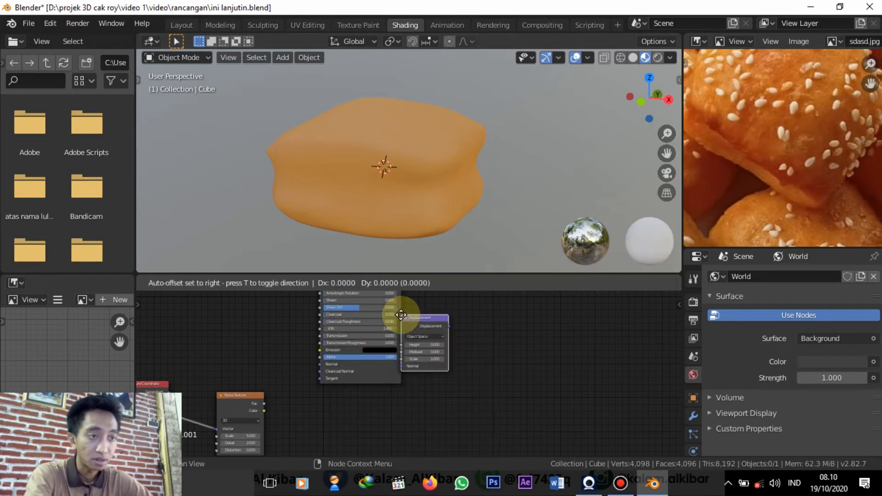
{"action": "left_click", "coordinate": [309, 398]}
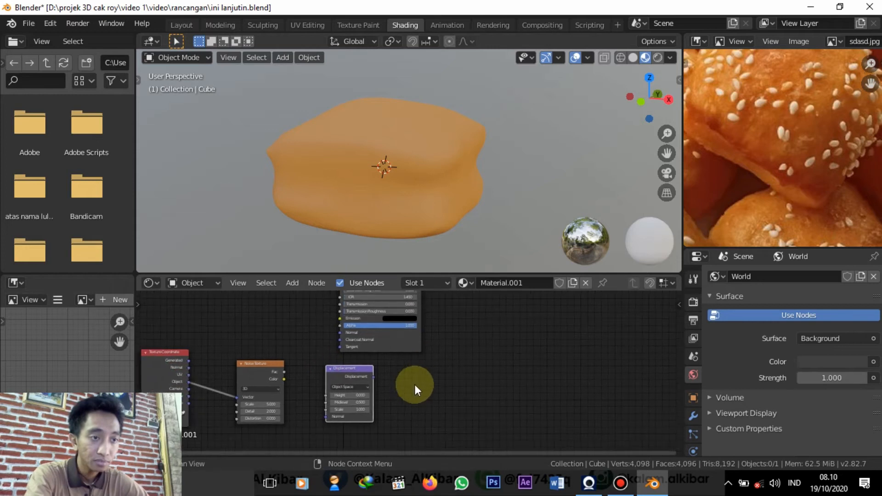
Step: Link the Noise Texture's Fac output to the Displacement node's Height input
{"action": "scroll", "coordinate": [415, 384], "scroll_direction": "up", "scroll_amount": 3}
{"action": "middle_click_drag", "start_coordinate": [447, 374], "coordinate": [512, 355]}
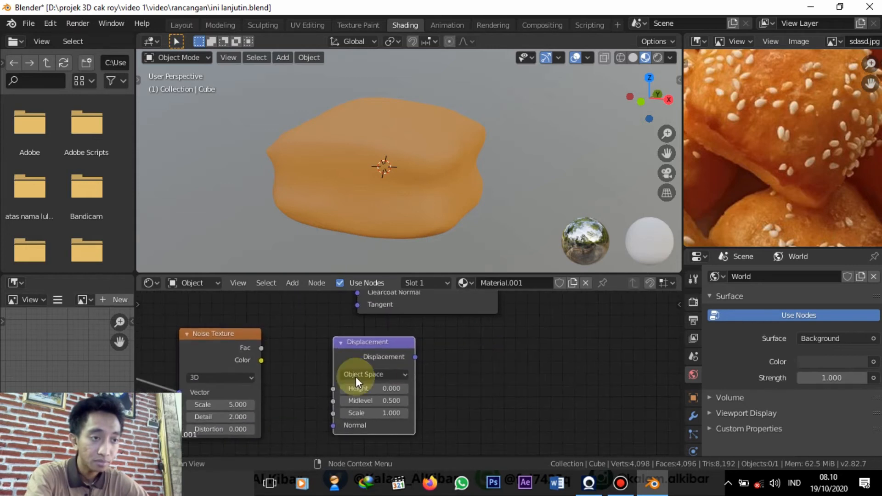
{"action": "left_click_drag", "start_coordinate": [260, 347], "coordinate": [292, 377]}
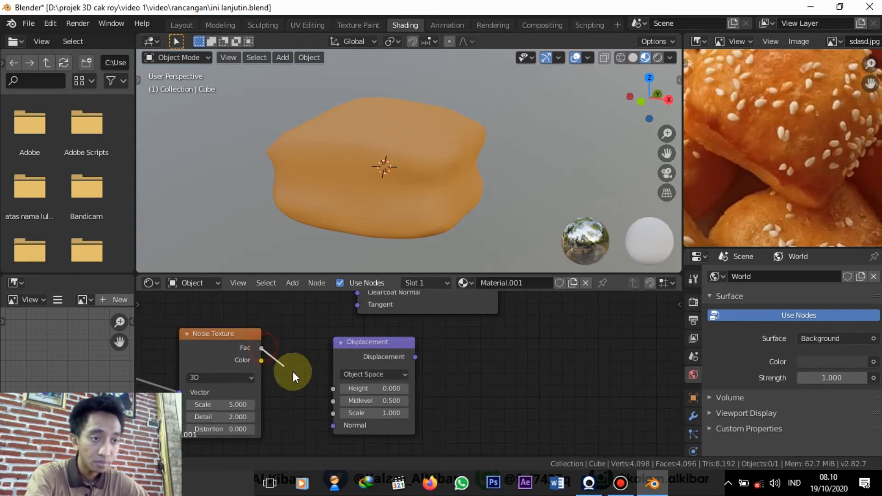
{"action": "left_click_drag", "start_coordinate": [269, 348], "coordinate": [334, 391]}
Step: Move the Material Output node down closer to the Displacement node and link the Displacement output to its Displacement input
{"action": "scroll", "coordinate": [300, 388], "scroll_direction": "down", "scroll_amount": 7}
{"action": "scroll", "coordinate": [301, 387], "scroll_direction": "up", "scroll_amount": 3}
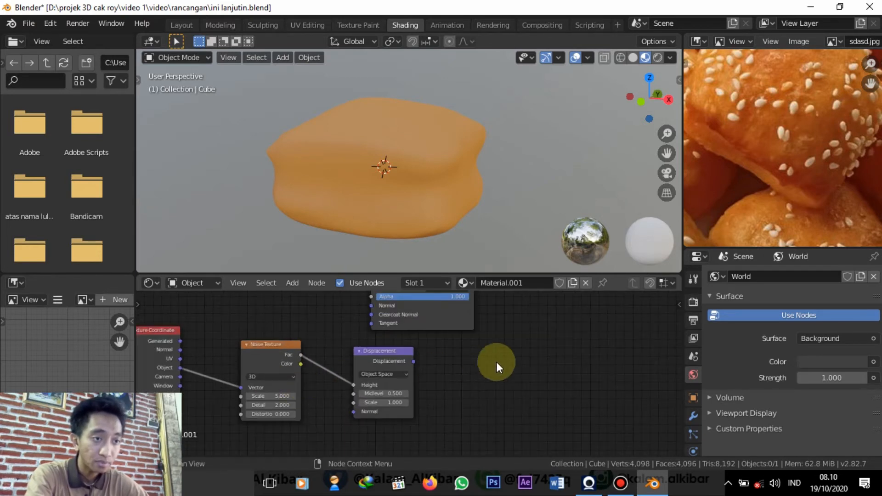
{"action": "middle_click_drag", "start_coordinate": [496, 362], "coordinate": [341, 407]}
{"action": "scroll", "coordinate": [401, 385], "scroll_direction": "down", "scroll_amount": 2}
{"action": "scroll", "coordinate": [341, 407], "scroll_direction": "down", "scroll_amount": 2}
{"action": "left_click_drag", "start_coordinate": [401, 312], "coordinate": [404, 400]}
{"action": "middle_click_drag", "start_coordinate": [348, 389], "coordinate": [326, 342]}
{"action": "middle_click_drag", "start_coordinate": [278, 387], "coordinate": [231, 391]}
{"action": "scroll", "coordinate": [230, 392], "scroll_direction": "up", "scroll_amount": 4}
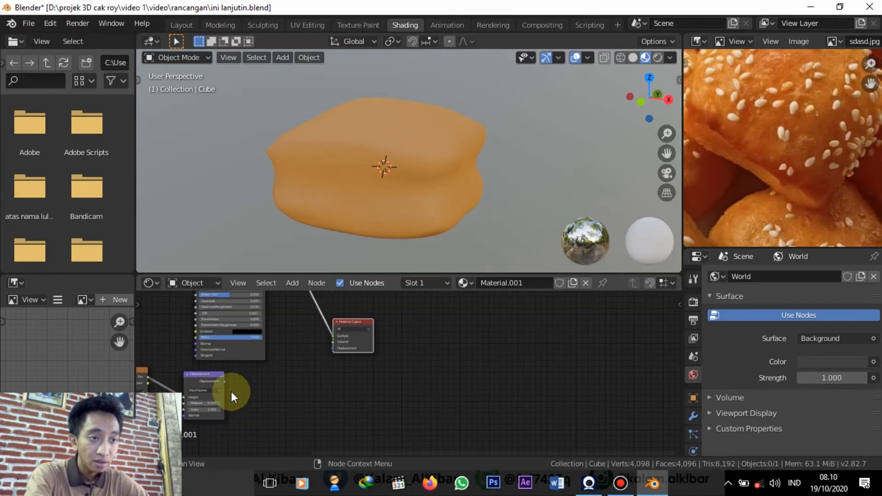
{"action": "left_click_drag", "start_coordinate": [224, 382], "coordinate": [334, 348]}
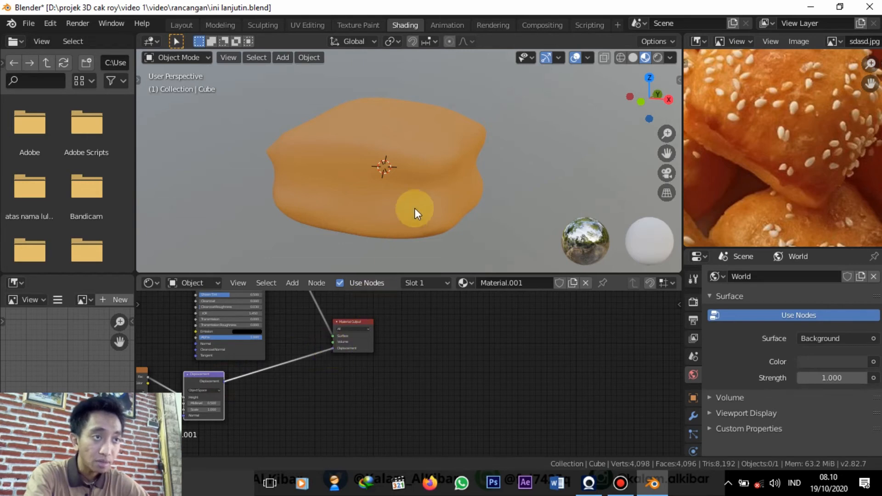
Step: Examine the noise displacement on the bun's surface from several angles and distances
{"action": "scroll", "coordinate": [414, 203], "scroll_direction": "up", "scroll_amount": 5}
{"action": "scroll", "coordinate": [414, 203], "scroll_direction": "down", "scroll_amount": 3}
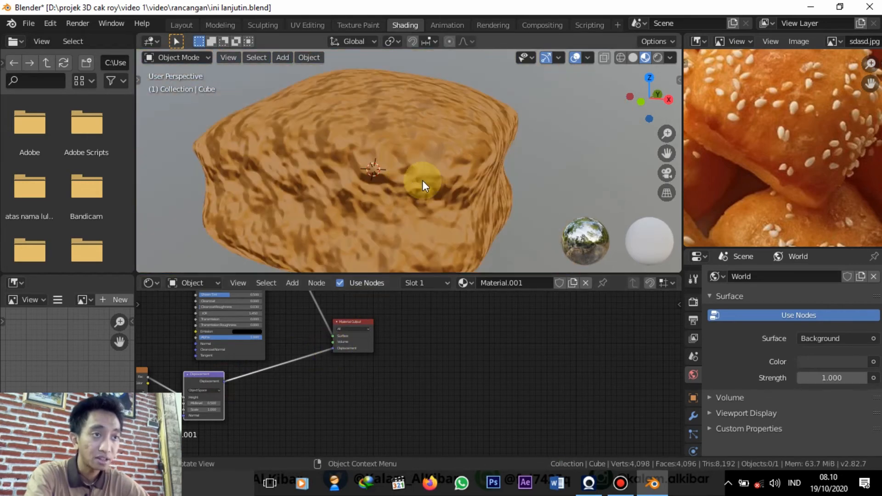
{"action": "mouse_move", "coordinate": [423, 180]}
{"action": "middle_mouse_down"}
{"action": "mouse_move", "coordinate": [439, 185]}
{"action": "mouse_move", "coordinate": [425, 173]}
{"action": "middle_mouse_up"}
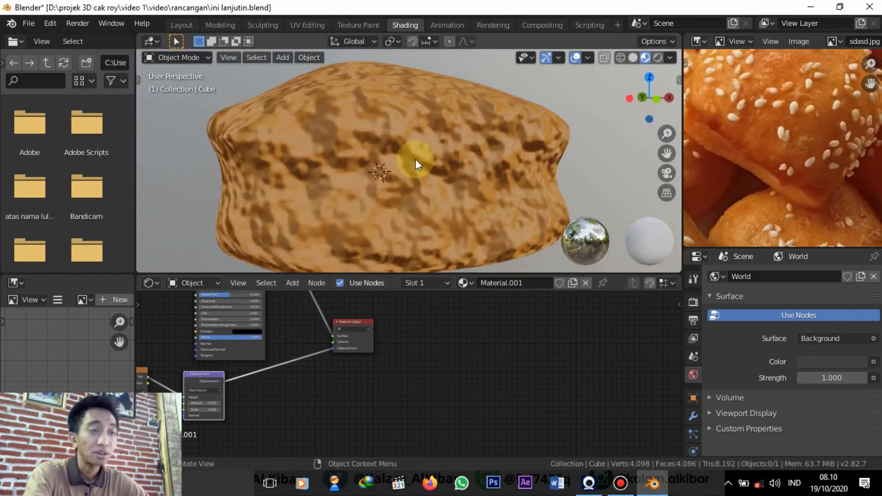
{"action": "scroll", "coordinate": [415, 167], "scroll_direction": "down", "scroll_amount": 2}
{"action": "scroll", "coordinate": [414, 167], "scroll_direction": "up", "scroll_amount": 4}
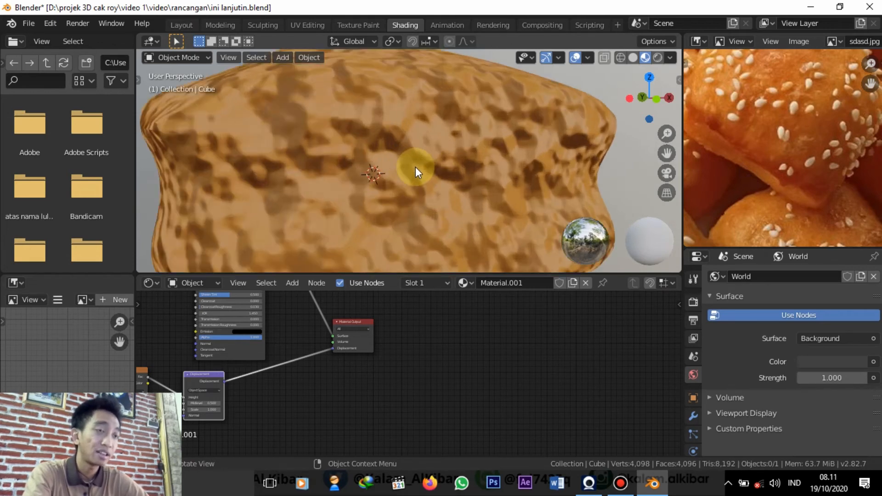
{"action": "scroll", "coordinate": [450, 163], "scroll_direction": "down", "scroll_amount": 3}
{"action": "middle_click_drag", "start_coordinate": [450, 163], "coordinate": [541, 314]}
{"action": "scroll", "coordinate": [336, 164], "scroll_direction": "up", "scroll_amount": 3}
{"action": "scroll", "coordinate": [375, 356], "scroll_direction": "down", "scroll_amount": 4}
{"action": "scroll", "coordinate": [446, 352], "scroll_direction": "up", "scroll_amount": 10}
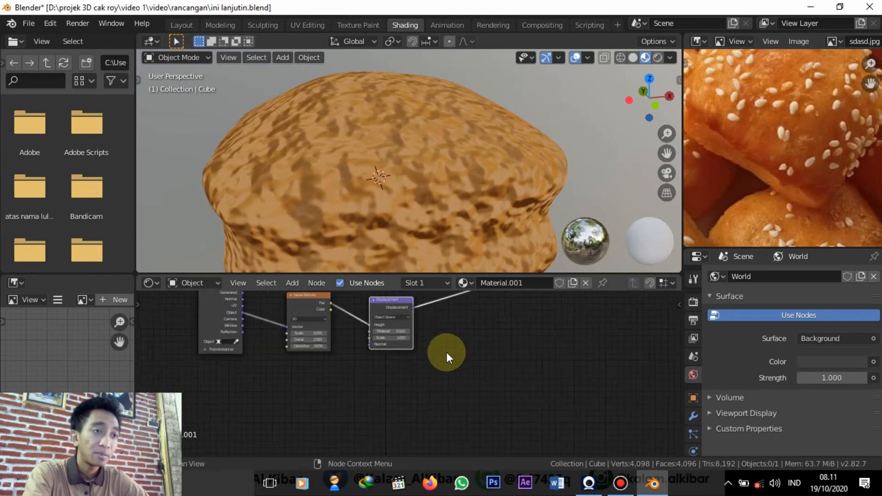
Step: Set the Displacement node's Scale to 0.100 and check the bun's surface relief
{"action": "middle_click_drag", "start_coordinate": [447, 352], "coordinate": [451, 385]}
{"action": "scroll", "coordinate": [436, 362], "scroll_direction": "up", "scroll_amount": 5}
{"action": "middle_click_drag", "start_coordinate": [386, 172], "coordinate": [352, 200]}
{"action": "scroll", "coordinate": [353, 200], "scroll_direction": "up", "scroll_amount": 5}
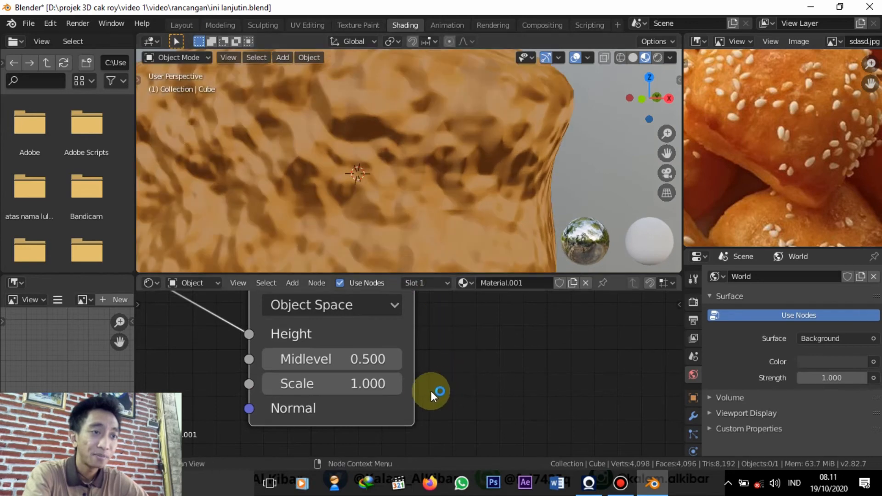
{"action": "left_click", "coordinate": [269, 384]}
{"action": "left_click", "coordinate": [269, 384]}
{"action": "left_click", "coordinate": [269, 384]}
{"action": "left_click", "coordinate": [269, 384]}
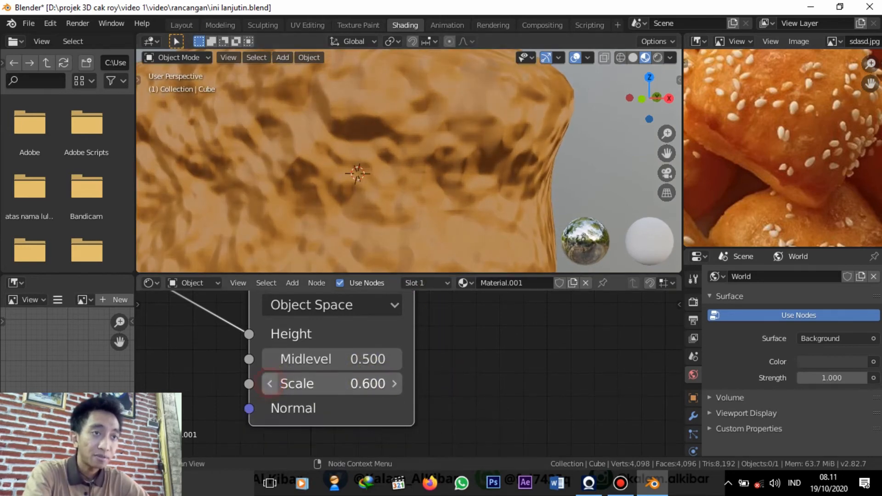
{"action": "left_click", "coordinate": [269, 384]}
{"action": "left_click", "coordinate": [269, 384]}
{"action": "left_click", "coordinate": [269, 384]}
{"action": "left_click", "coordinate": [269, 384]}
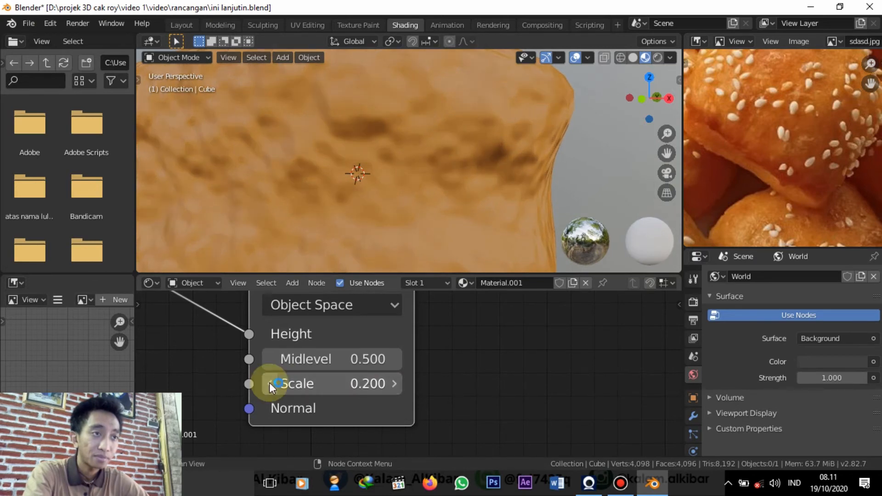
{"action": "left_click", "coordinate": [269, 384]}
{"action": "scroll", "coordinate": [360, 145], "scroll_direction": "down", "scroll_amount": 5}
{"action": "middle_click_drag", "start_coordinate": [360, 149], "coordinate": [371, 195]}
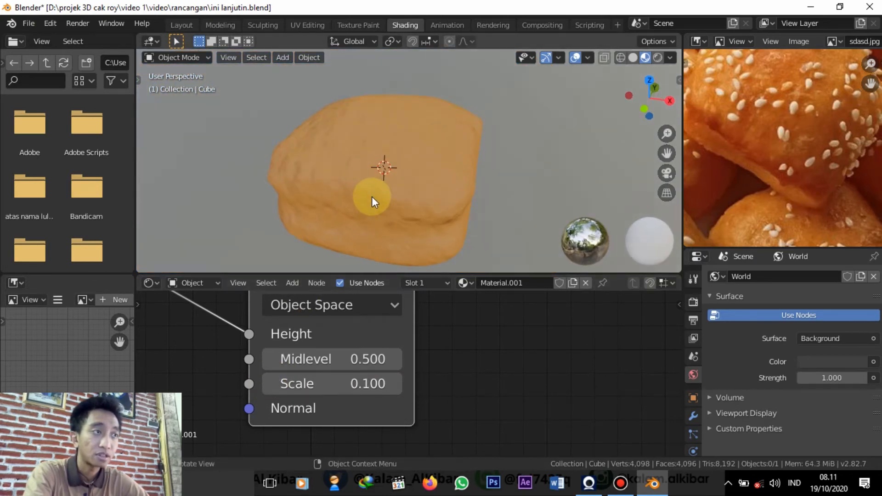
Step: Compare the bun's relief with the reference photo and set the Displacement node's Scale to 0.060
{"action": "scroll", "coordinate": [758, 128], "scroll_direction": "down", "scroll_amount": 4}
{"action": "scroll", "coordinate": [759, 129], "scroll_direction": "up", "scroll_amount": 4}
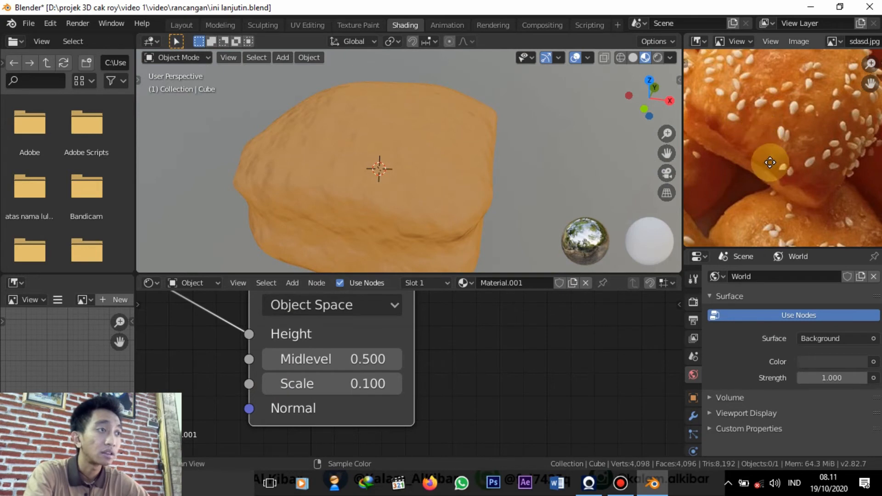
{"action": "middle_click_drag", "start_coordinate": [769, 163], "coordinate": [878, 169]}
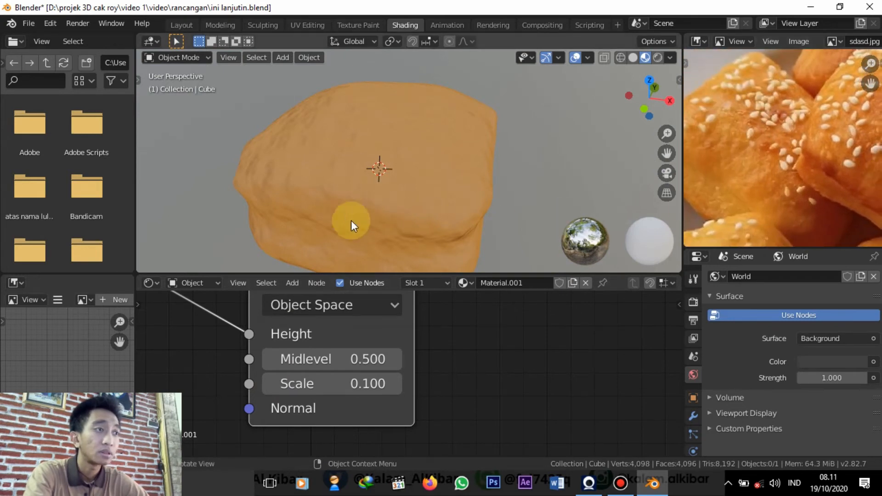
{"action": "left_click", "coordinate": [317, 383]}
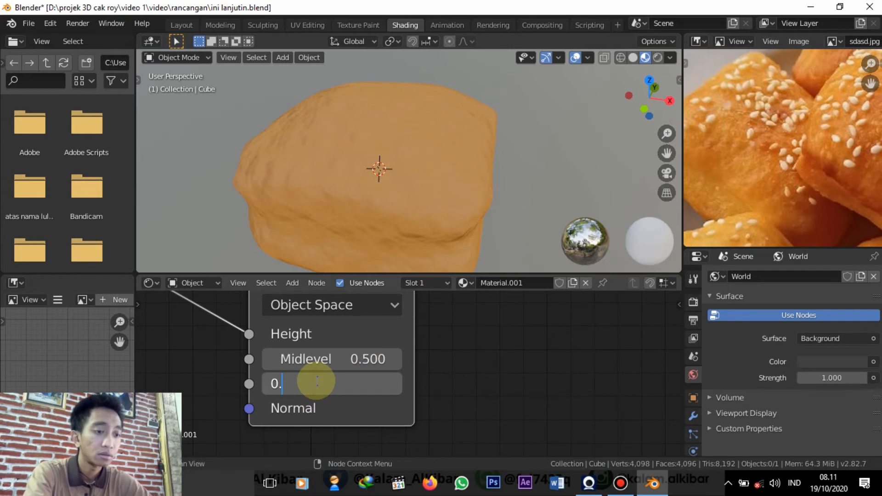
{"action": "type", "text": "0.06"}
{"action": "key", "text": "Return"}
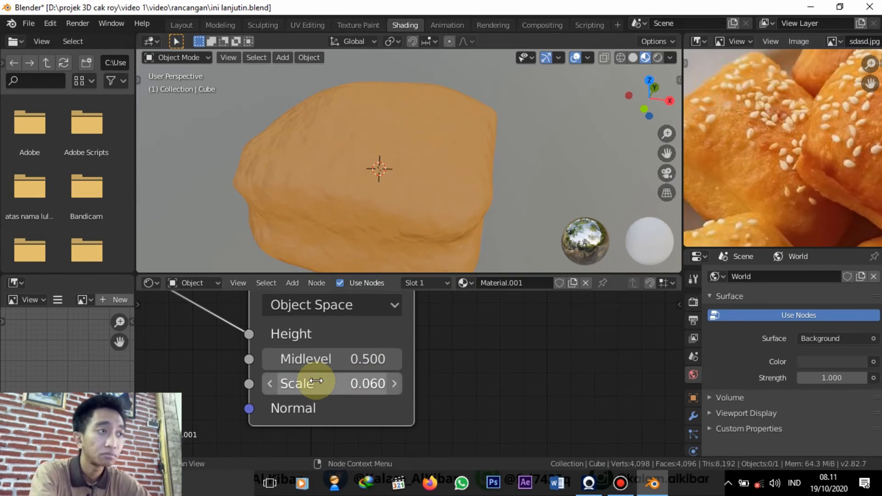
Step: Check the bun's surface from several angles and raise the Noise Texture node's Scale to 6.300
{"action": "scroll", "coordinate": [208, 408], "scroll_direction": "down", "scroll_amount": 6}
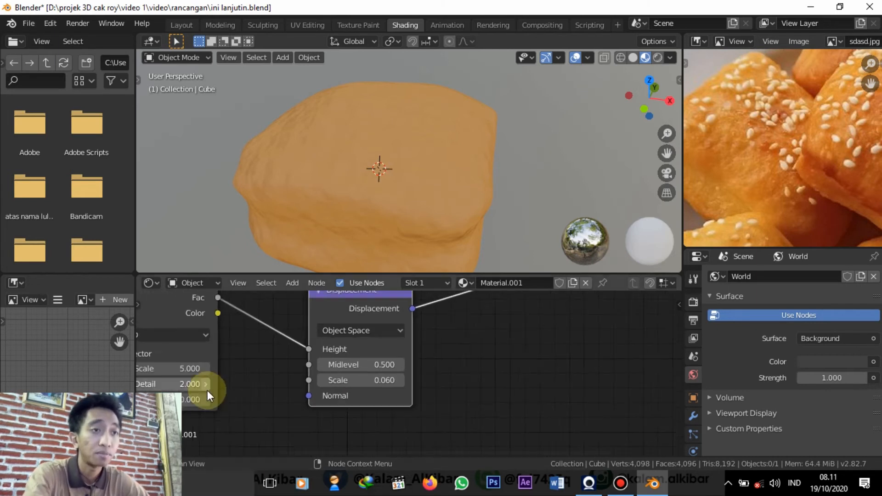
{"action": "middle_click_drag", "start_coordinate": [208, 391], "coordinate": [406, 400]}
{"action": "scroll", "coordinate": [404, 400], "scroll_direction": "up", "scroll_amount": 2}
{"action": "middle_click_drag", "start_coordinate": [321, 186], "coordinate": [360, 262]}
{"action": "scroll", "coordinate": [393, 333], "scroll_direction": "up", "scroll_amount": 1}
{"action": "middle_click_drag", "start_coordinate": [423, 372], "coordinate": [463, 406]}
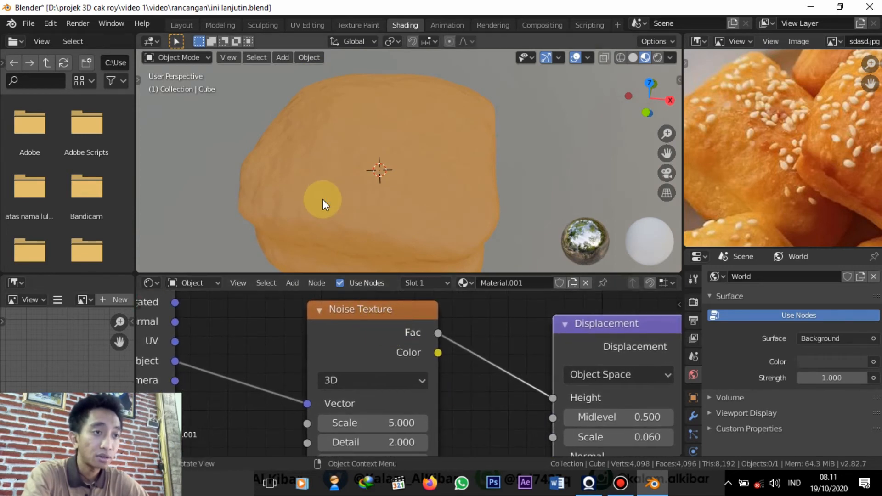
{"action": "middle_click_drag", "start_coordinate": [324, 200], "coordinate": [353, 225]}
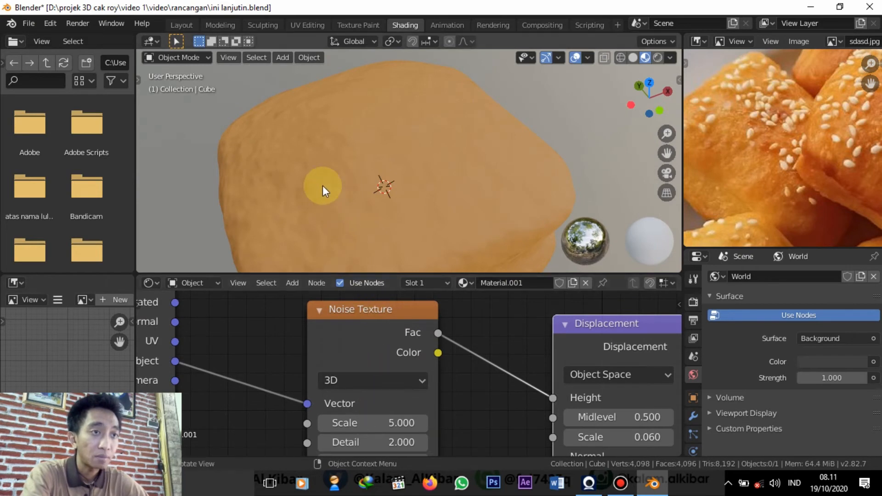
{"action": "middle_click_drag", "start_coordinate": [322, 185], "coordinate": [395, 167]}
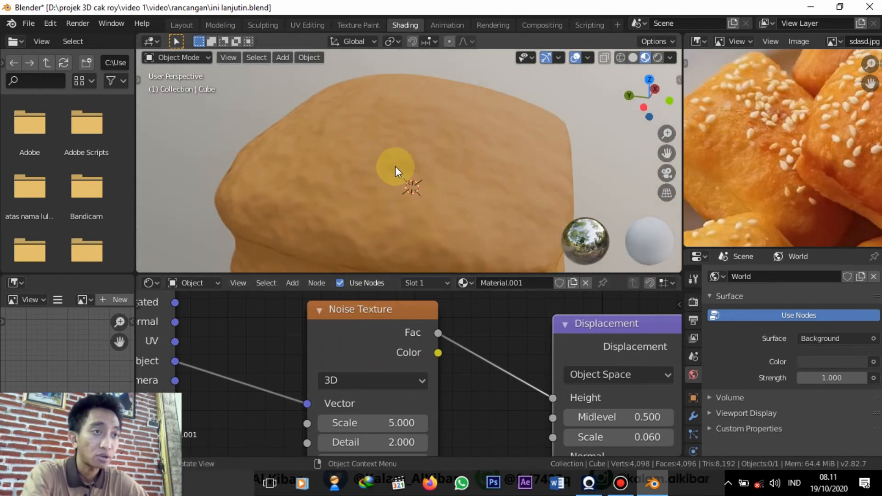
{"action": "left_click", "coordinate": [422, 422]}
{"action": "left_click", "coordinate": [423, 422]}
{"action": "left_click", "coordinate": [422, 421]}
{"action": "left_click", "coordinate": [422, 422]}
{"action": "left_click", "coordinate": [422, 422]}
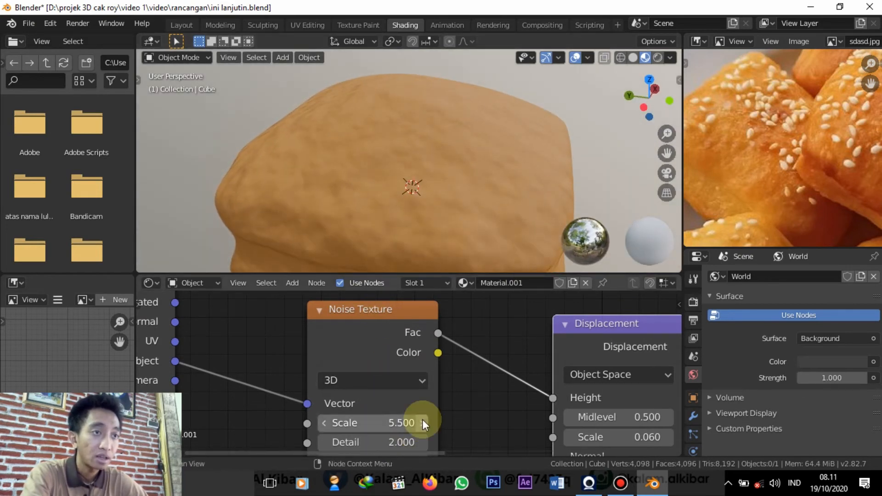
{"action": "left_click", "coordinate": [422, 422]}
{"action": "left_click", "coordinate": [422, 421]}
{"action": "left_click", "coordinate": [422, 422]}
{"action": "left_click", "coordinate": [422, 422]}
{"action": "left_click", "coordinate": [422, 422]}
{"action": "left_click", "coordinate": [422, 421]}
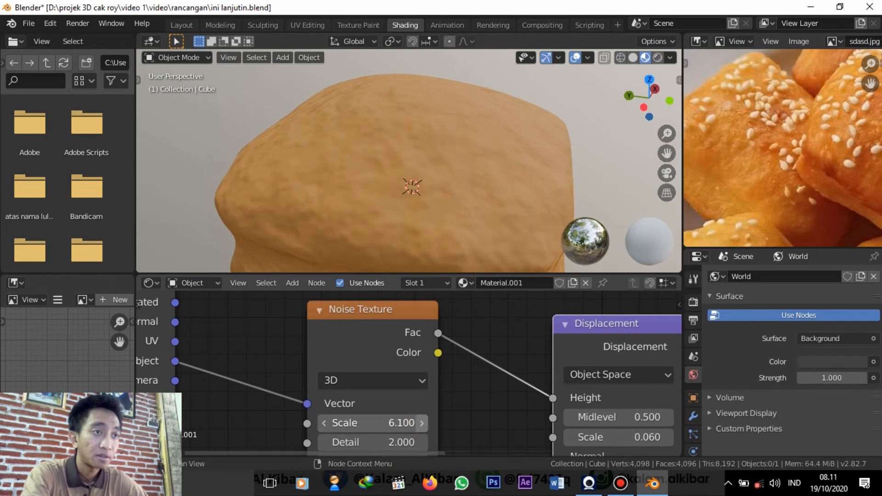
{"action": "left_click", "coordinate": [422, 421]}
{"action": "left_click", "coordinate": [423, 422]}
Step: Raise the Noise Texture node's Detail to 2.800
{"action": "middle_click_drag", "start_coordinate": [456, 420], "coordinate": [483, 360]}
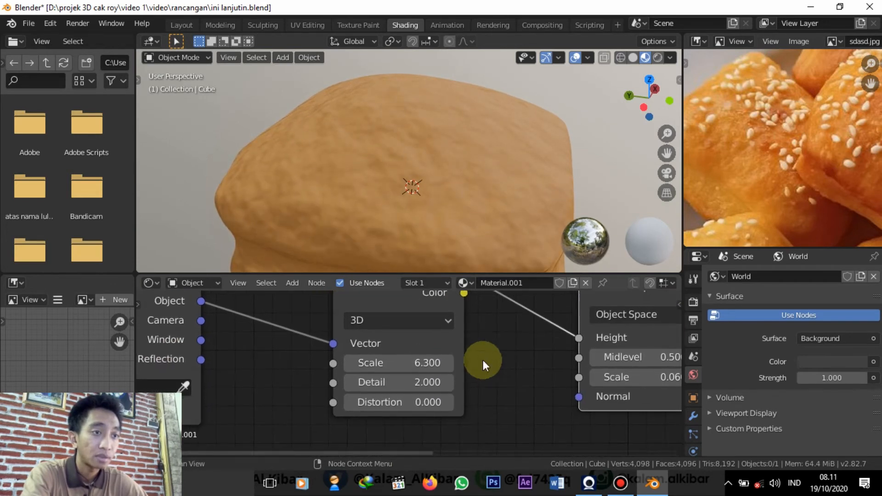
{"action": "left_click", "coordinate": [447, 383]}
{"action": "left_click", "coordinate": [447, 383]}
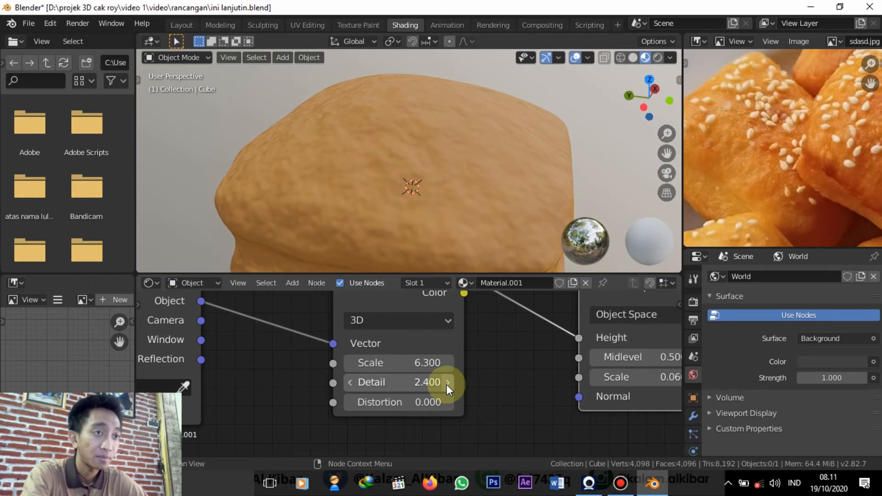
{"action": "left_click", "coordinate": [447, 383]}
{"action": "left_click", "coordinate": [446, 383]}
{"action": "left_click", "coordinate": [447, 383]}
{"action": "left_click", "coordinate": [447, 383]}
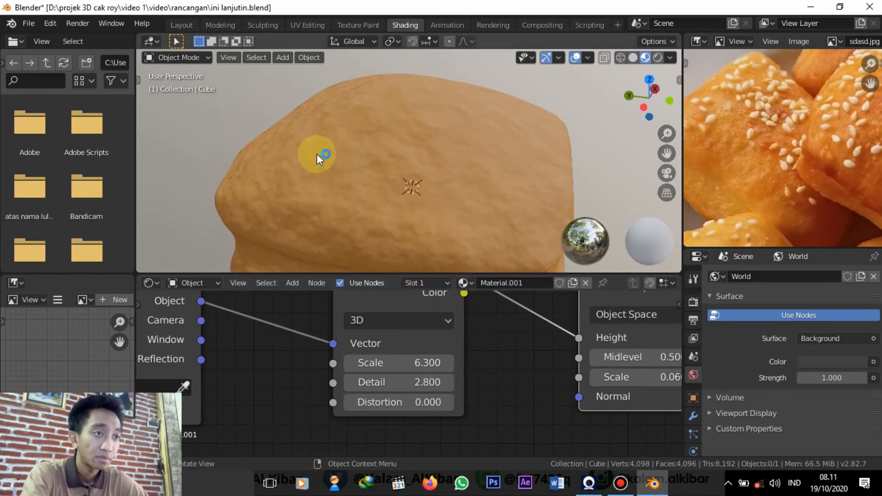
Step: Examine the bun's noise relief from several angles and distances, in material preview and in rendered shading
{"action": "middle_click_drag", "start_coordinate": [315, 153], "coordinate": [440, 124]}
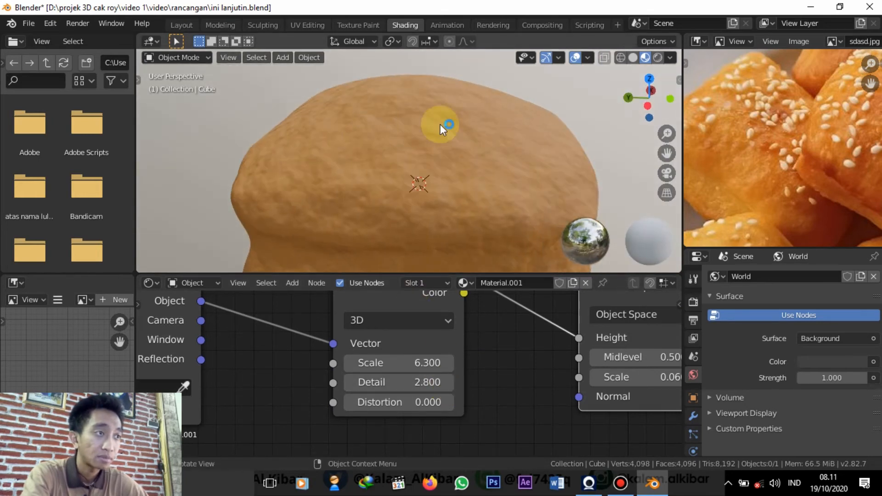
{"action": "scroll", "coordinate": [552, 143], "scroll_direction": "down", "scroll_amount": 1}
{"action": "middle_click_drag", "start_coordinate": [525, 151], "coordinate": [393, 192]}
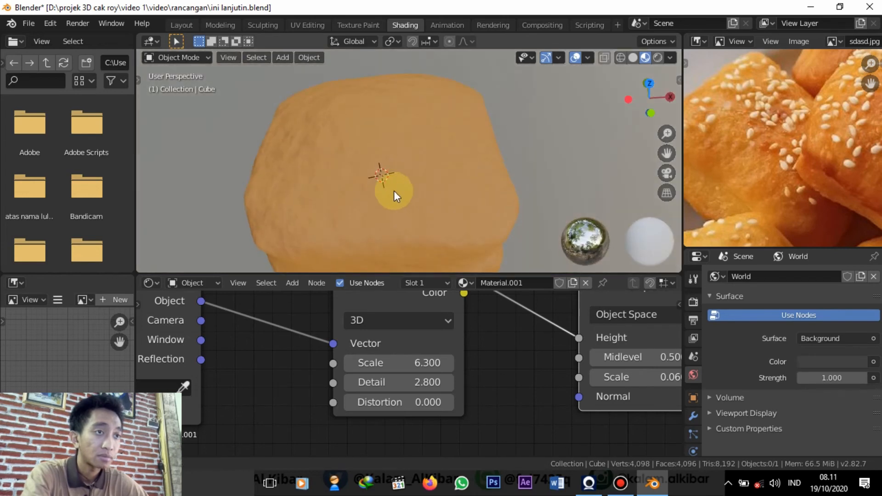
{"action": "scroll", "coordinate": [404, 182], "scroll_direction": "down", "scroll_amount": 5}
{"action": "scroll", "coordinate": [404, 182], "scroll_direction": "up", "scroll_amount": 5}
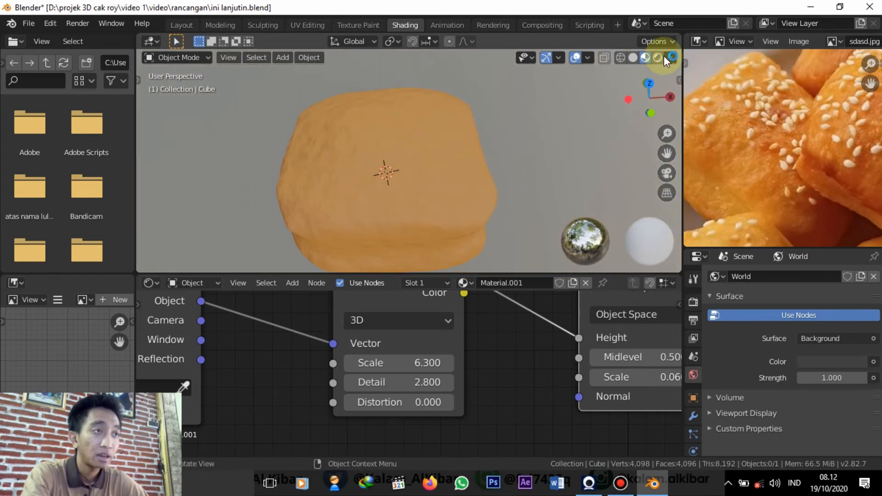
{"action": "scroll", "coordinate": [472, 169], "scroll_direction": "down", "scroll_amount": 4}
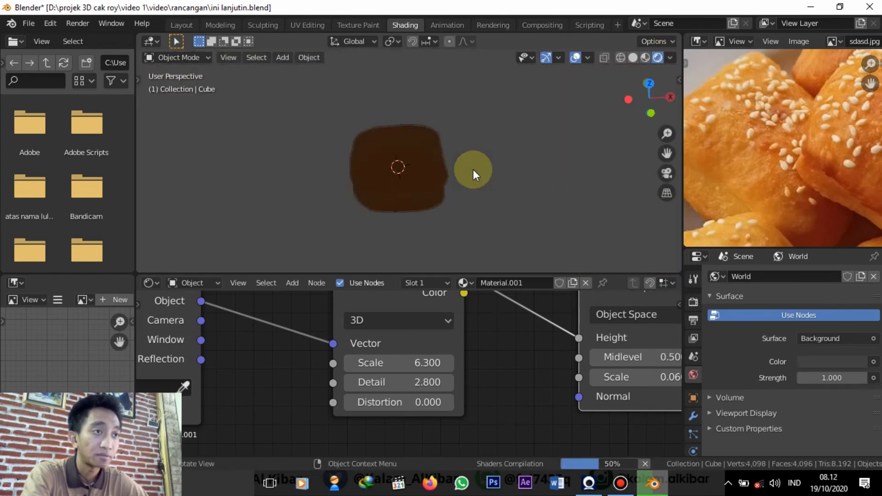
{"action": "scroll", "coordinate": [472, 169], "scroll_direction": "up", "scroll_amount": 6}
{"action": "scroll", "coordinate": [472, 170], "scroll_direction": "down", "scroll_amount": 3}
{"action": "scroll", "coordinate": [478, 177], "scroll_direction": "down", "scroll_amount": 5}
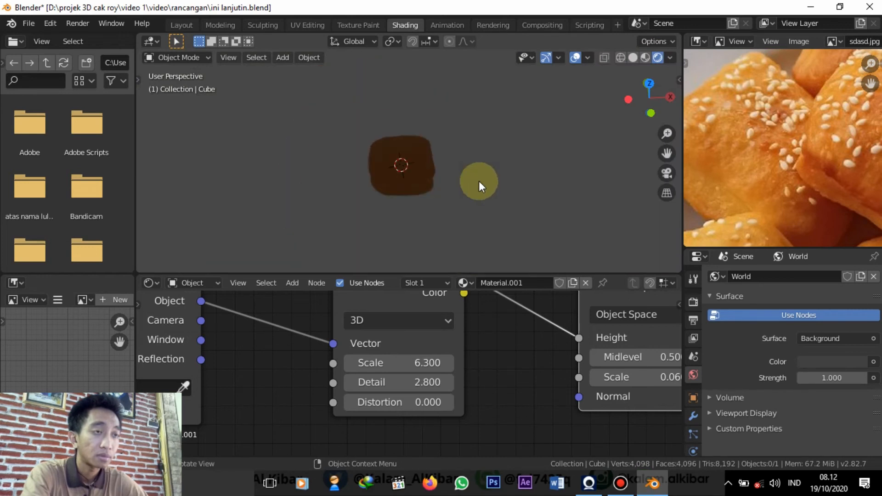
{"action": "middle_click_drag", "start_coordinate": [479, 181], "coordinate": [462, 166]}
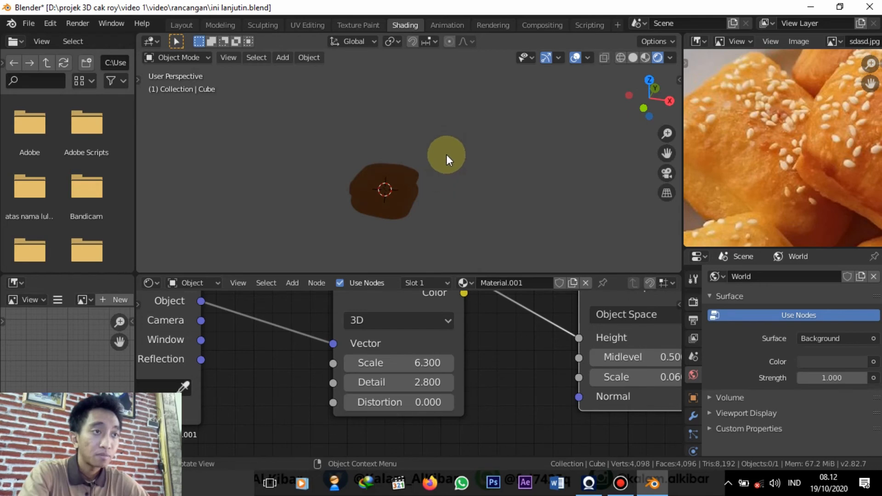
Step: Switch to the Layout workspace and display the bun in rendered viewport shading
{"action": "left_click", "coordinate": [174, 26]}
{"action": "scroll", "coordinate": [395, 195], "scroll_direction": "down", "scroll_amount": 3}
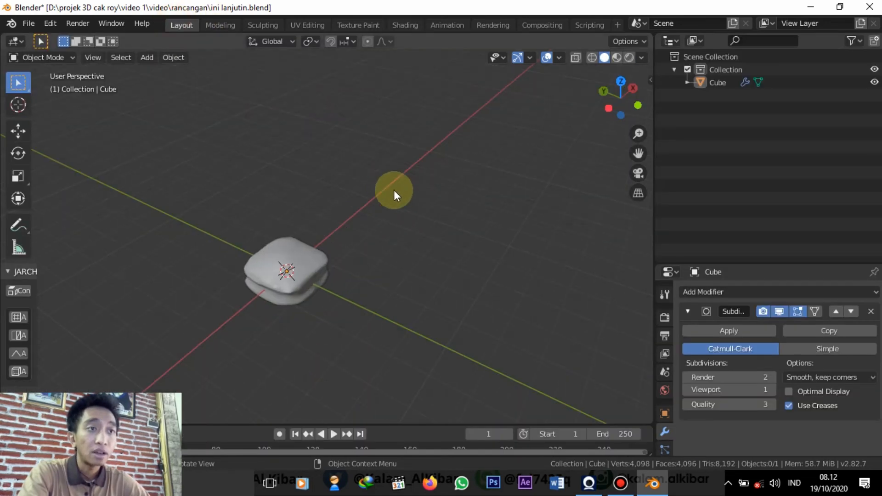
{"action": "key", "text": "z"}
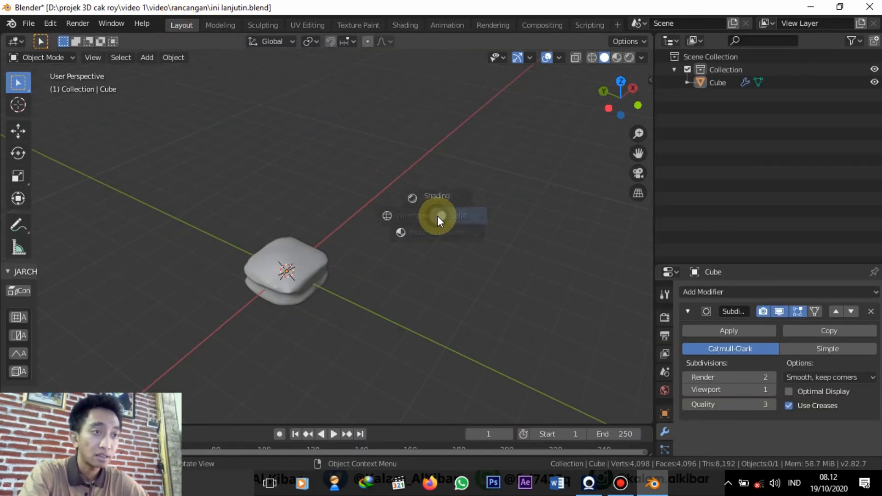
{"action": "left_click", "coordinate": [431, 139]}
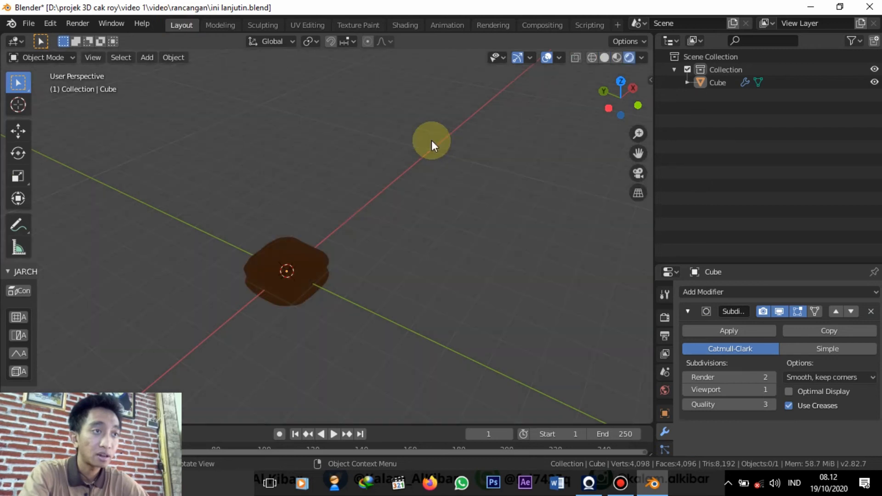
{"action": "key", "text": "z"}
{"action": "left_click", "coordinate": [525, 158]}
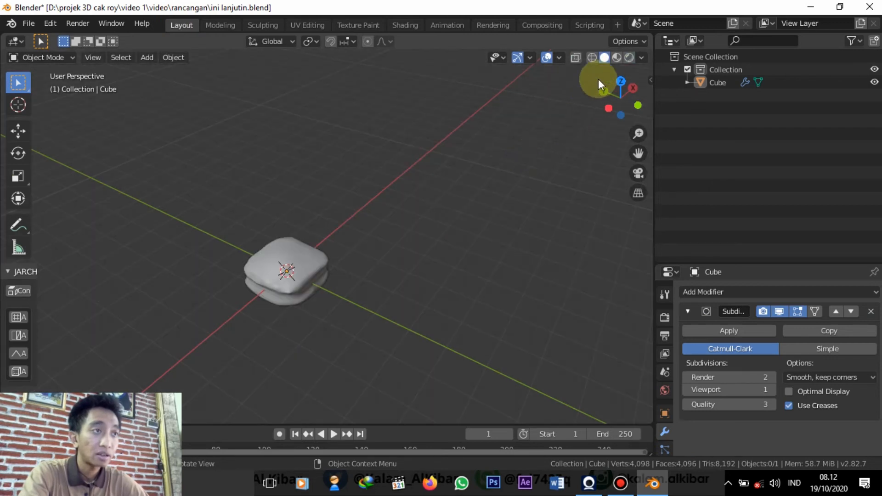
{"action": "left_click", "coordinate": [630, 58]}
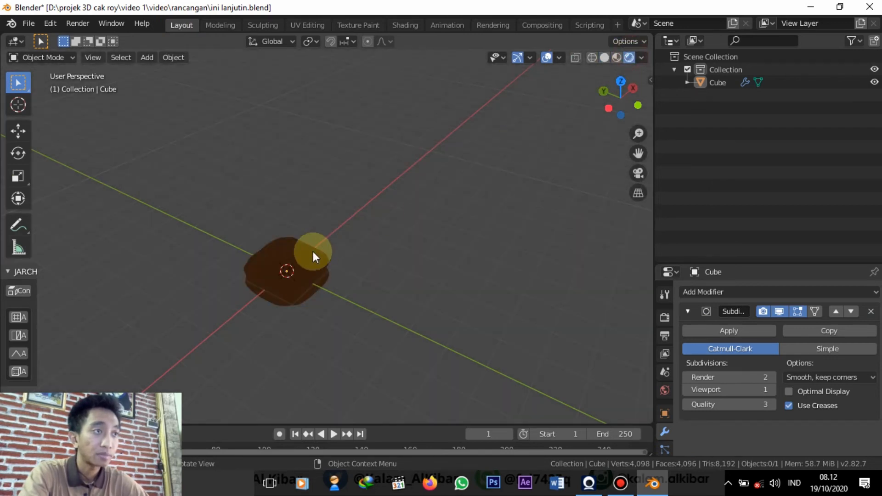
{"action": "middle_click_drag", "start_coordinate": [320, 261], "coordinate": [375, 246]}
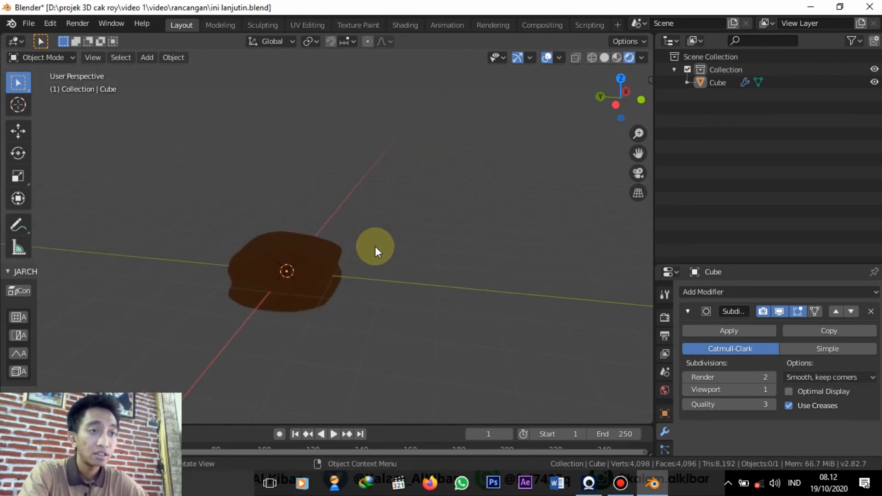
{"action": "scroll", "coordinate": [357, 257], "scroll_direction": "down", "scroll_amount": 3}
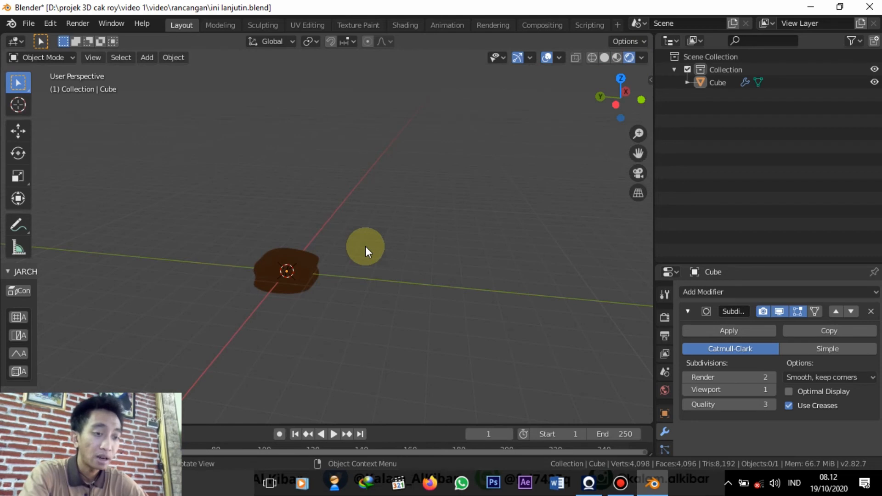
Step: Add a Sun light and raise it along Z to about 3.55 m above the bun
{"action": "key", "text": "shift+a"}
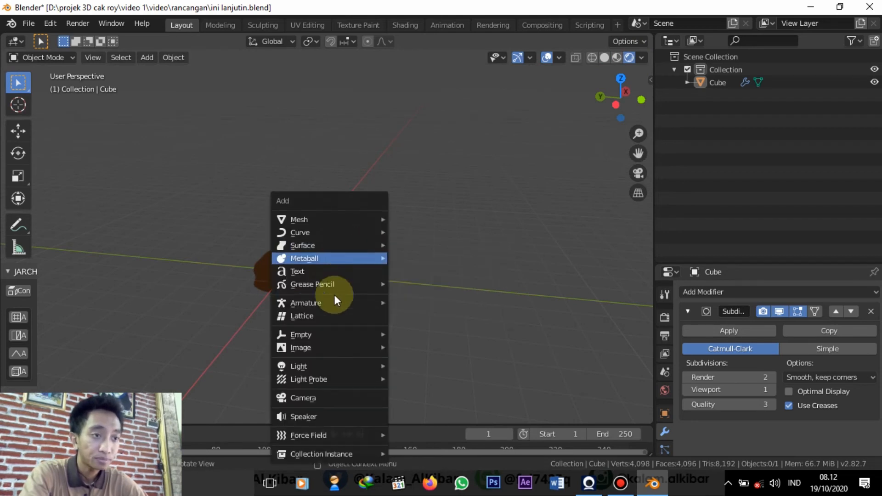
{"action": "mouse_move", "coordinate": [342, 363]}
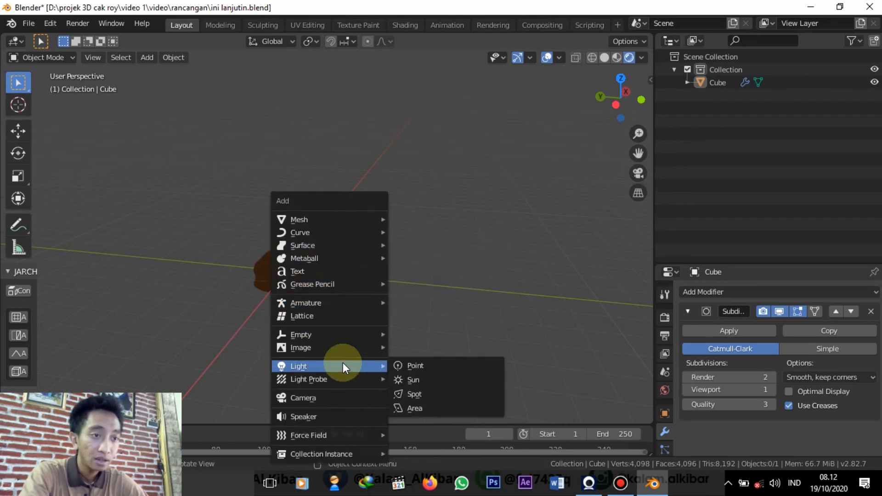
{"action": "left_click", "coordinate": [413, 379]}
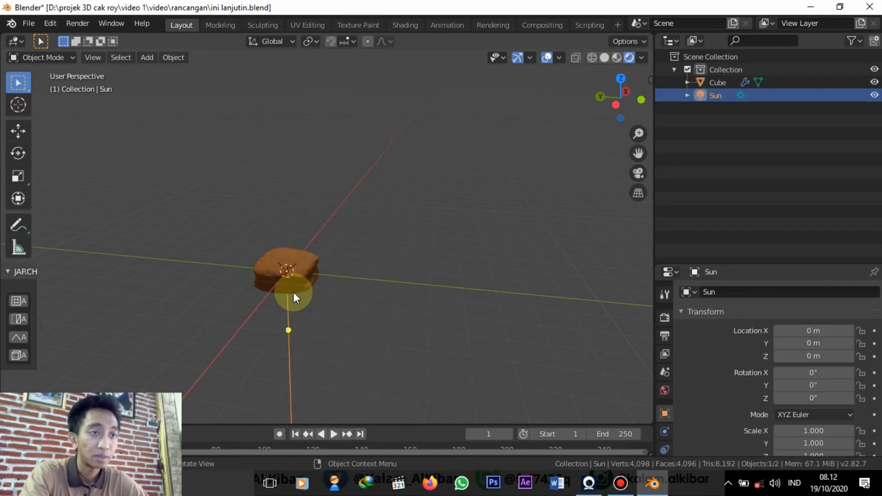
{"action": "left_click", "coordinate": [17, 131]}
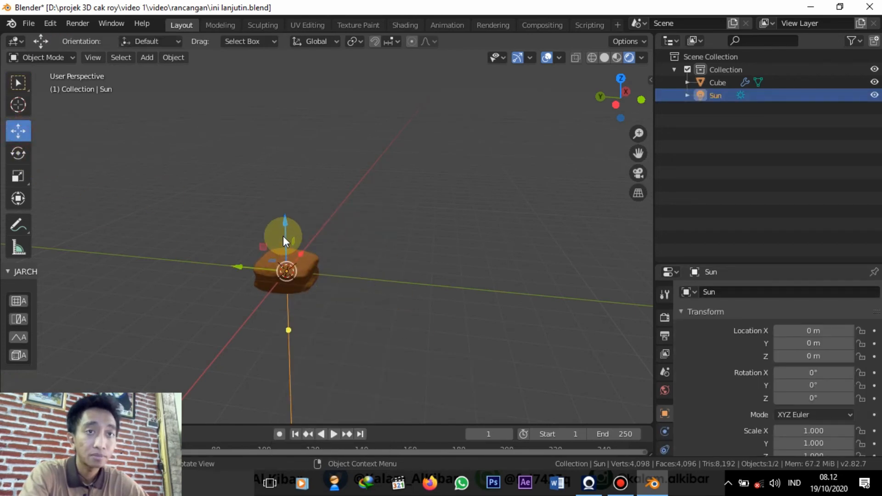
{"action": "left_click_drag", "start_coordinate": [285, 241], "coordinate": [291, 133]}
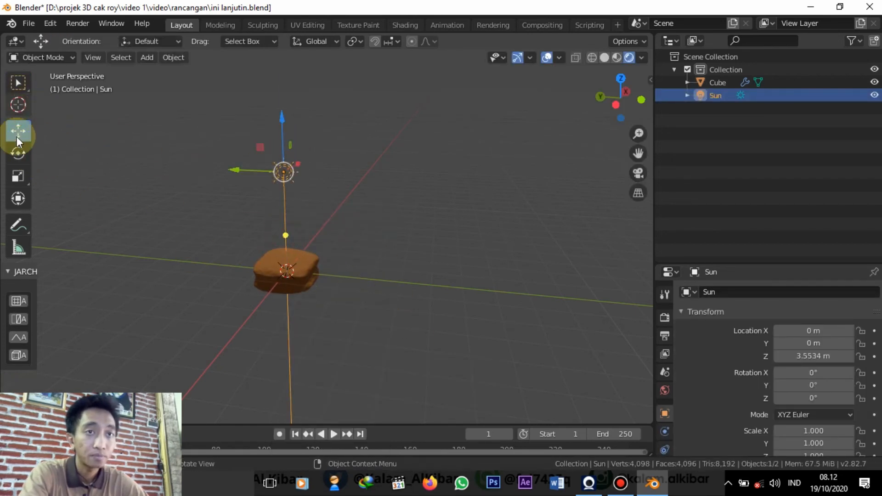
Step: Rotate the Sun light about 33.7° around the X axis so it shines on the bun at an angle
{"action": "left_click", "coordinate": [18, 153]}
{"action": "middle_click_drag", "start_coordinate": [326, 229], "coordinate": [199, 203]}
{"action": "scroll", "coordinate": [363, 216], "scroll_direction": "up", "scroll_amount": 3}
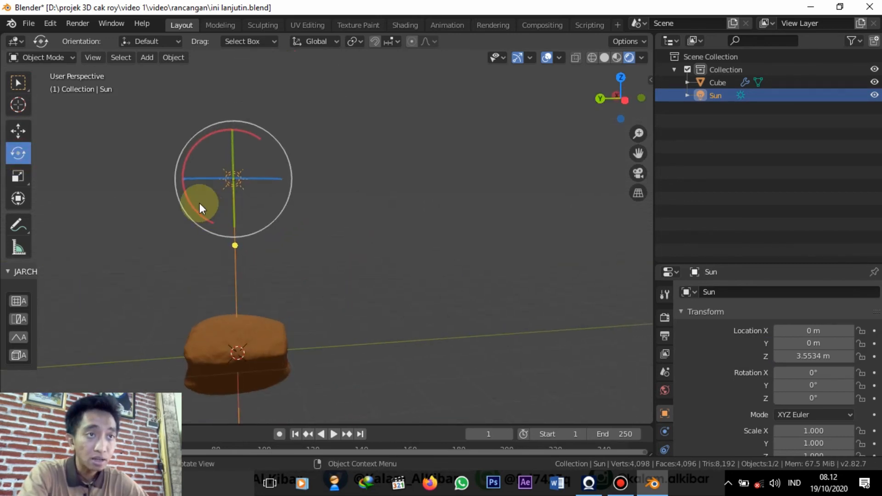
{"action": "left_click_drag", "start_coordinate": [184, 151], "coordinate": [214, 143]}
{"action": "middle_click_drag", "start_coordinate": [380, 315], "coordinate": [578, 388]}
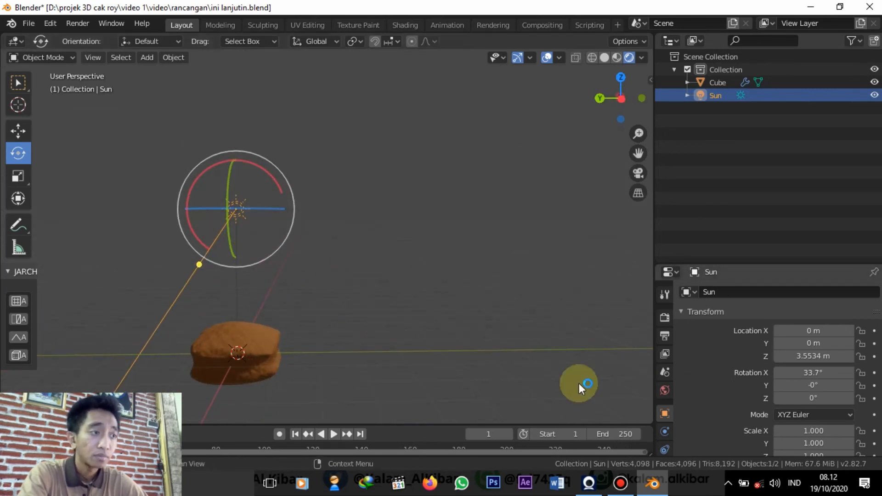
{"action": "scroll", "coordinate": [664, 383], "scroll_direction": "down", "scroll_amount": 2}
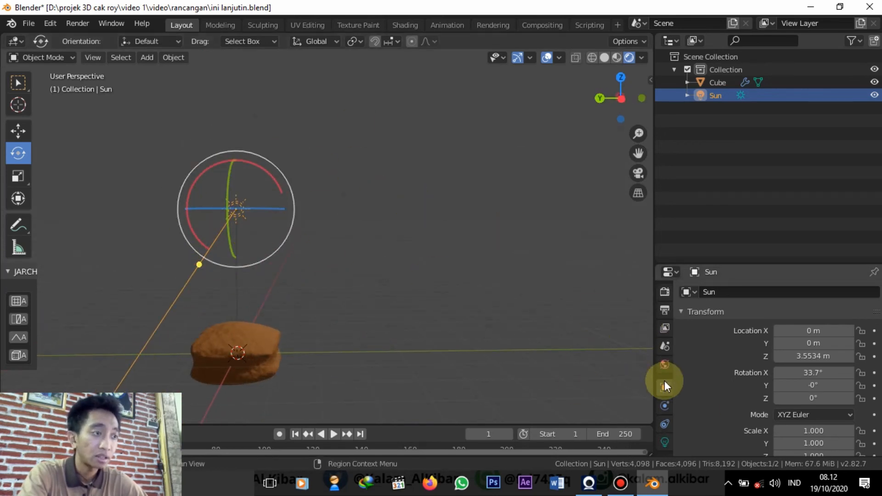
{"action": "scroll", "coordinate": [664, 385], "scroll_direction": "down", "scroll_amount": 1}
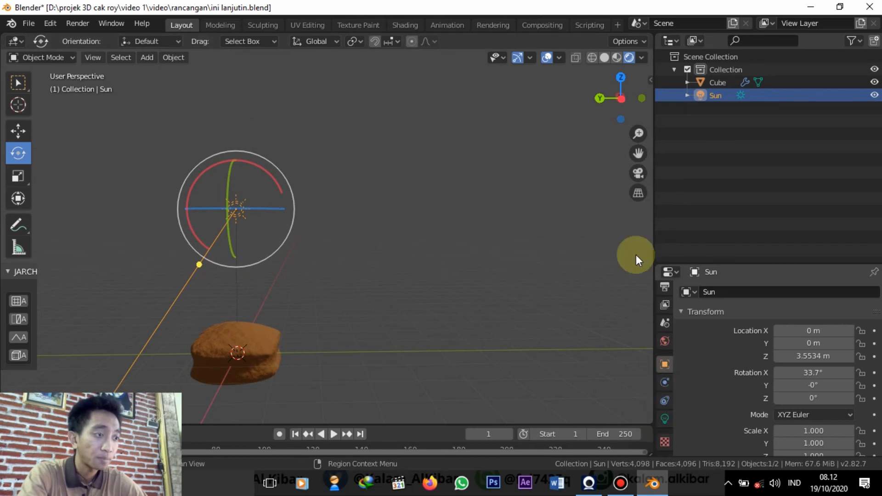
Step: Set the Sun light's strength to 3
{"action": "left_click", "coordinate": [666, 416]}
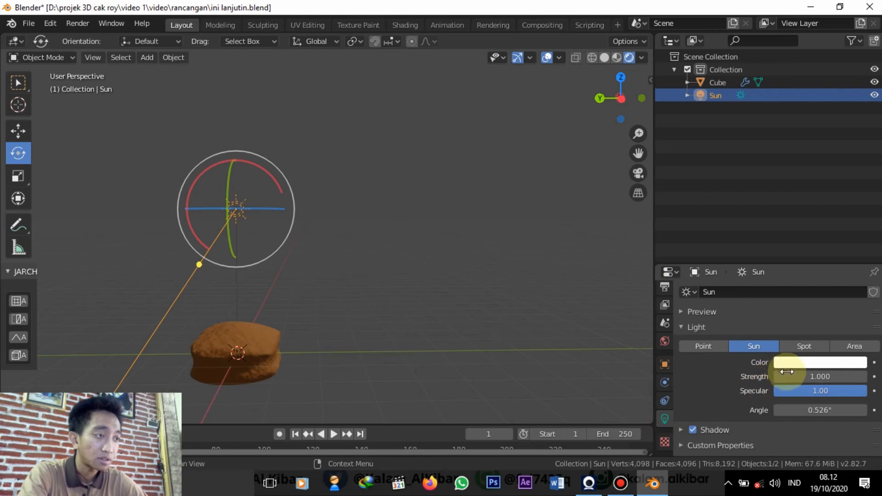
{"action": "left_click", "coordinate": [838, 377]}
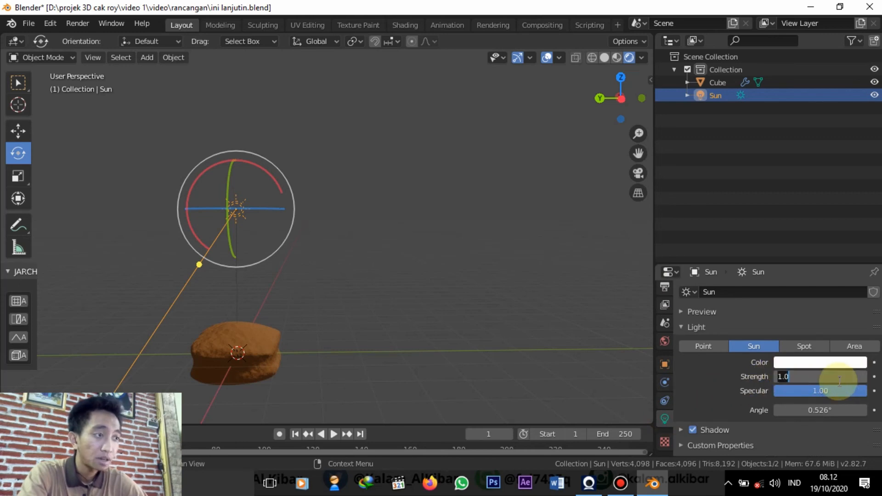
{"action": "type", "text": "2"}
{"action": "key", "text": "Return"}
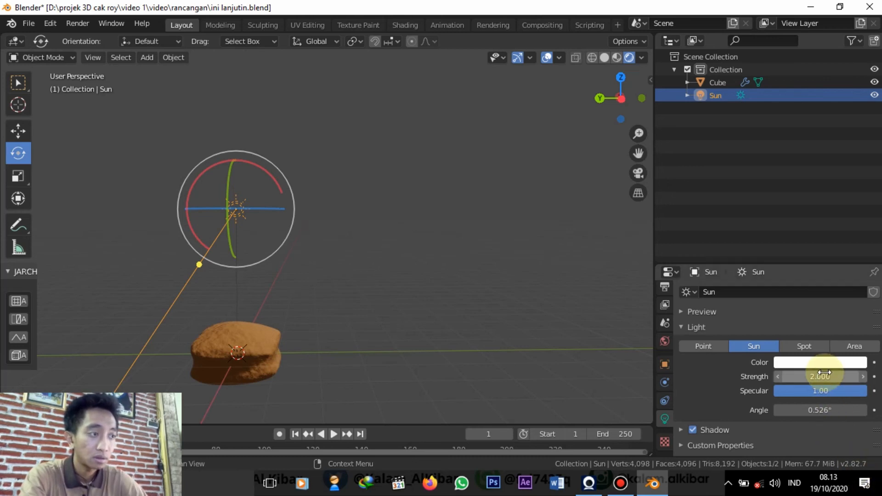
{"action": "left_click", "coordinate": [827, 377]}
{"action": "type", "text": "3"}
{"action": "key", "text": "Return"}
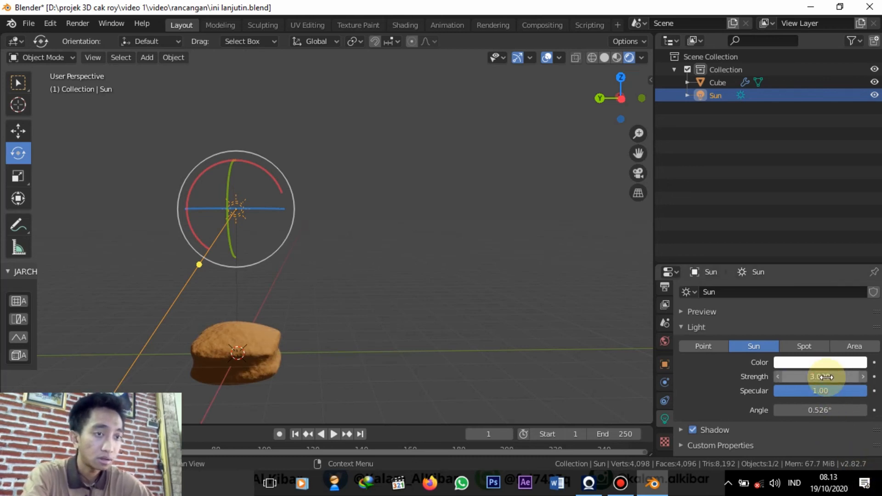
Step: Switch to the Shading workspace and show the sunlit bun up close
{"action": "mouse_move", "coordinate": [428, 205]}
{"action": "middle_mouse_down"}
{"action": "mouse_move", "coordinate": [337, 354]}
{"action": "mouse_move", "coordinate": [232, 307]}
{"action": "mouse_move", "coordinate": [402, 307]}
{"action": "mouse_move", "coordinate": [407, 300]}
{"action": "middle_mouse_up"}
{"action": "left_click", "coordinate": [404, 25]}
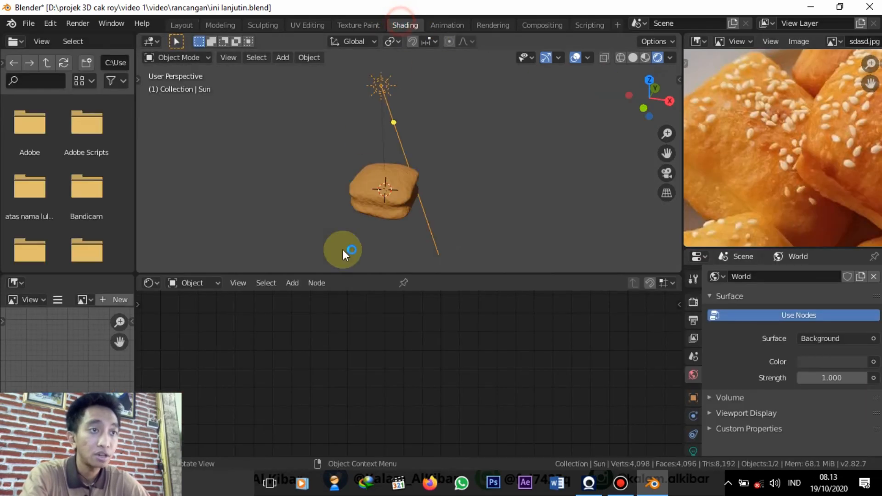
{"action": "scroll", "coordinate": [375, 210], "scroll_direction": "up", "scroll_amount": 5}
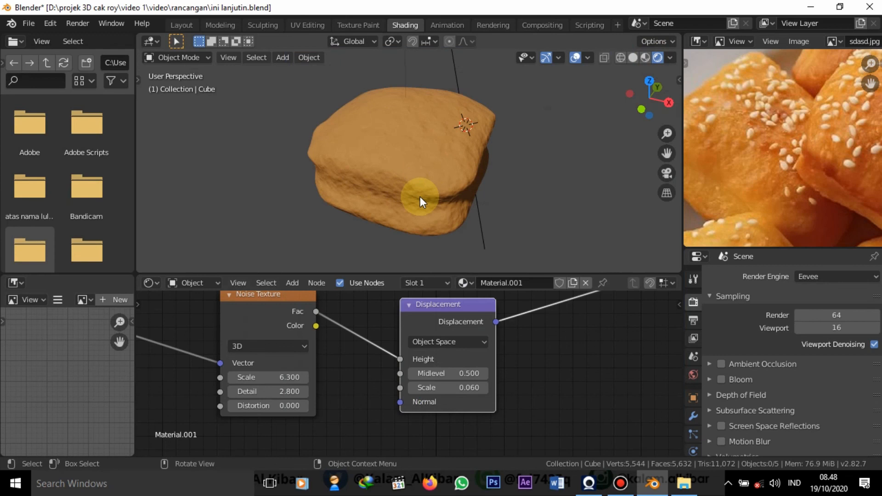
Step: Examine the bun's displaced surface on its side crease and upper face from several angles and distances in rendered shading
{"action": "middle_click_drag", "start_coordinate": [420, 197], "coordinate": [495, 207]}
{"action": "scroll", "coordinate": [495, 208], "scroll_direction": "up", "scroll_amount": 3}
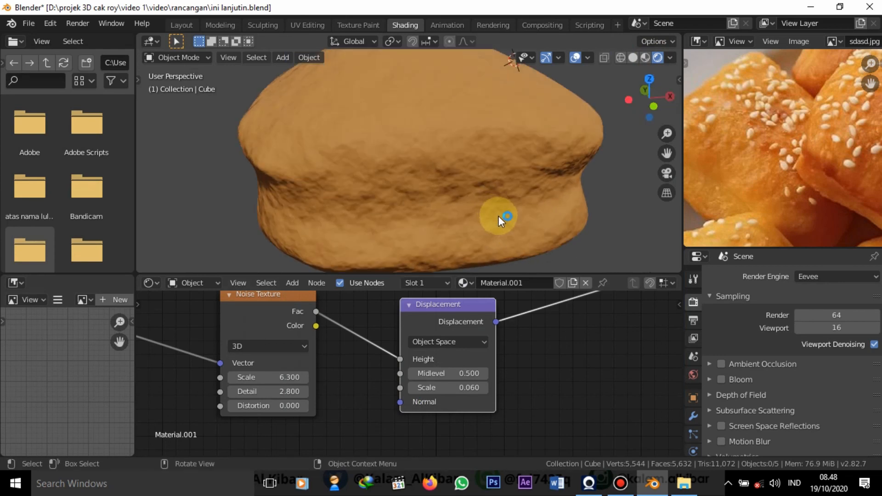
{"action": "middle_click_drag", "start_coordinate": [496, 361], "coordinate": [496, 393]}
{"action": "scroll", "coordinate": [481, 206], "scroll_direction": "down", "scroll_amount": 2}
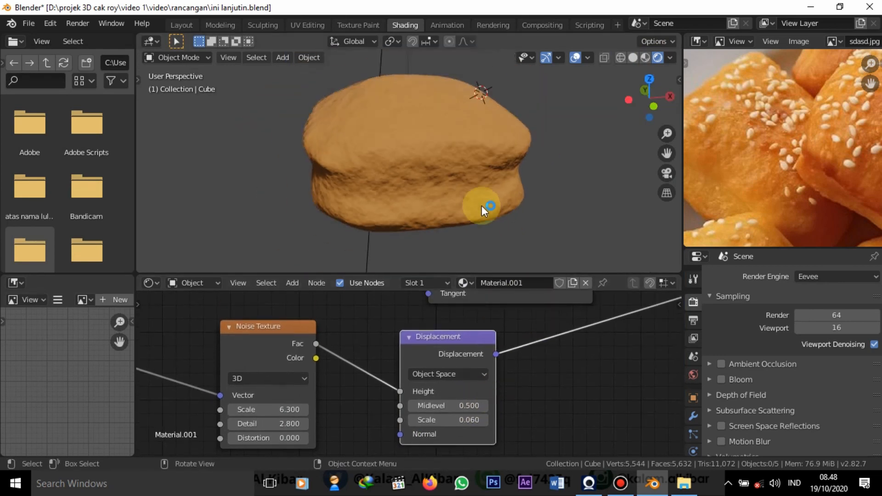
{"action": "scroll", "coordinate": [496, 220], "scroll_direction": "up", "scroll_amount": 3}
{"action": "scroll", "coordinate": [496, 220], "scroll_direction": "down", "scroll_amount": 3}
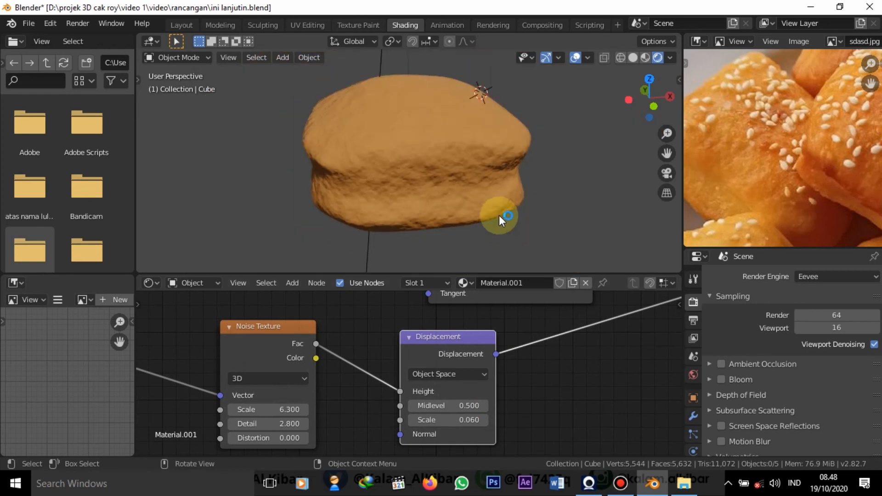
{"action": "scroll", "coordinate": [499, 215], "scroll_direction": "down", "scroll_amount": 2}
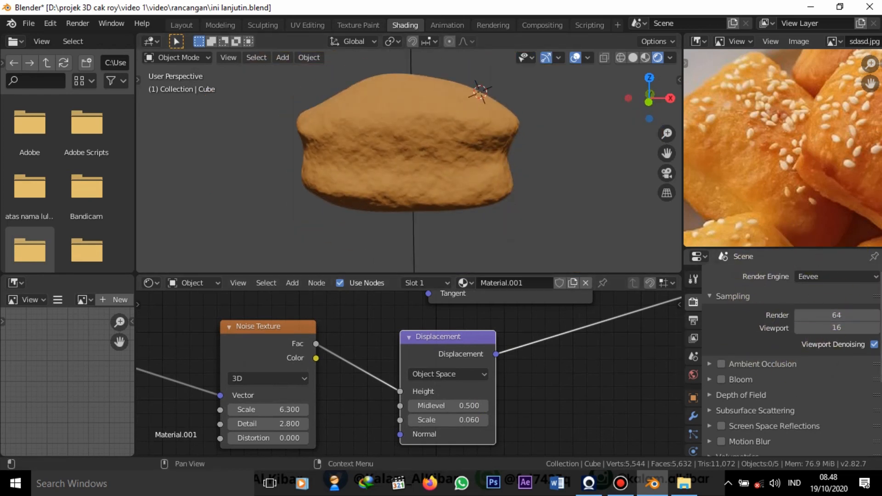
{"action": "middle_click_drag", "start_coordinate": [418, 186], "coordinate": [307, 146]}
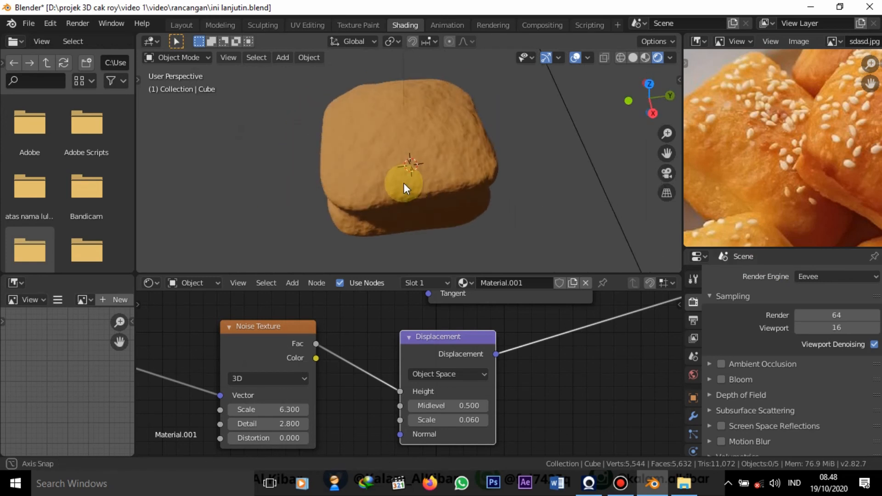
{"action": "scroll", "coordinate": [404, 183], "scroll_direction": "up", "scroll_amount": 2}
{"action": "mouse_move", "coordinate": [407, 183]}
{"action": "middle_mouse_down"}
{"action": "mouse_move", "coordinate": [437, 189]}
{"action": "mouse_move", "coordinate": [542, 159]}
{"action": "mouse_move", "coordinate": [475, 183]}
{"action": "middle_mouse_up"}
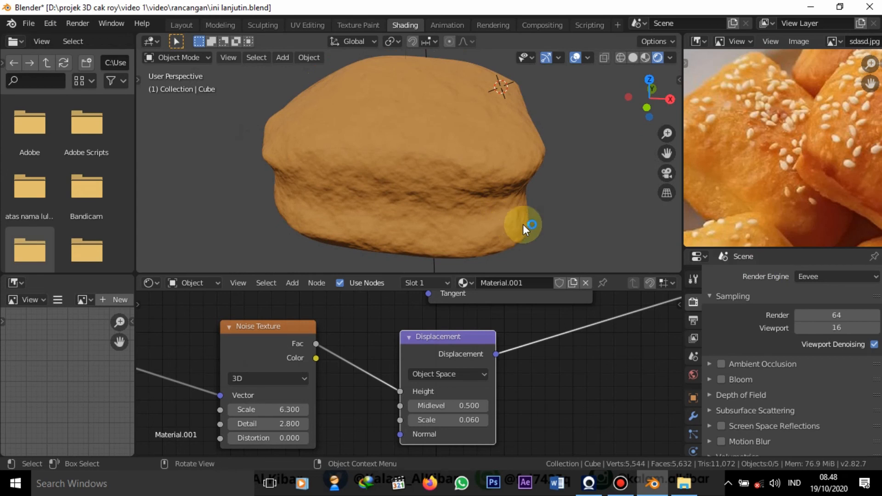
Step: Set the scene's render engine to Cycles
{"action": "left_click", "coordinate": [844, 279]}
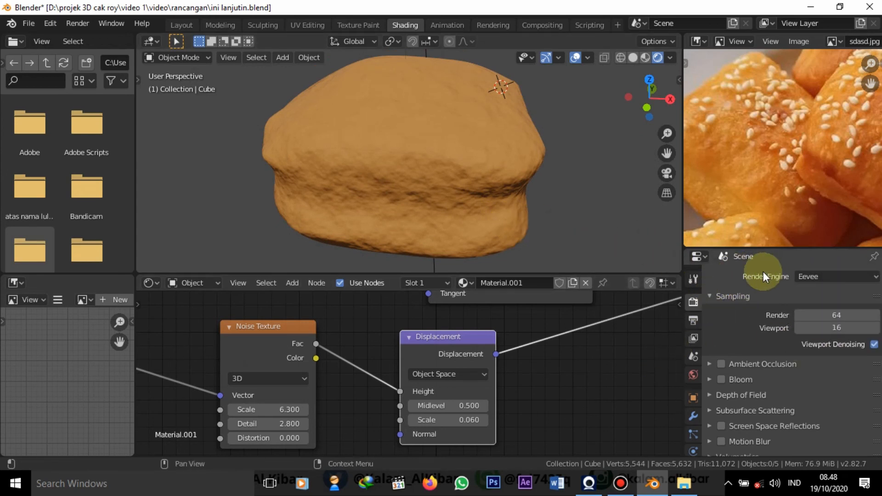
{"action": "left_click", "coordinate": [693, 320]}
{"action": "left_click", "coordinate": [693, 303]}
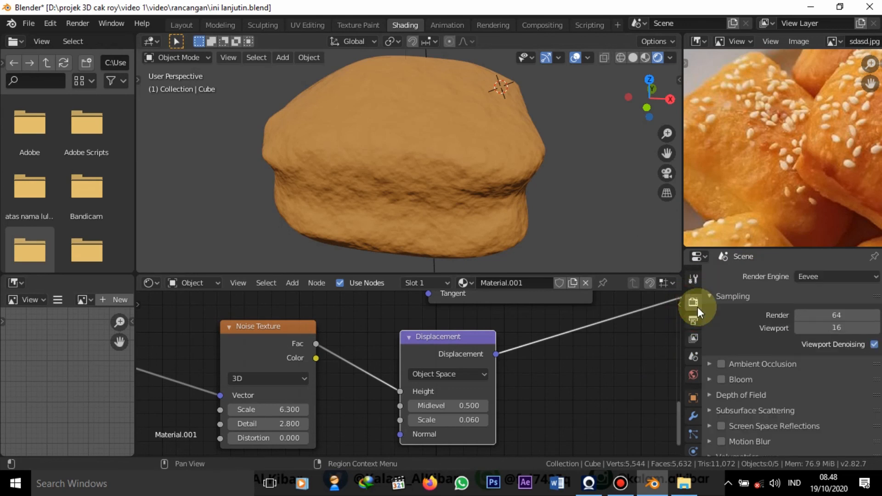
{"action": "left_click", "coordinate": [822, 276]}
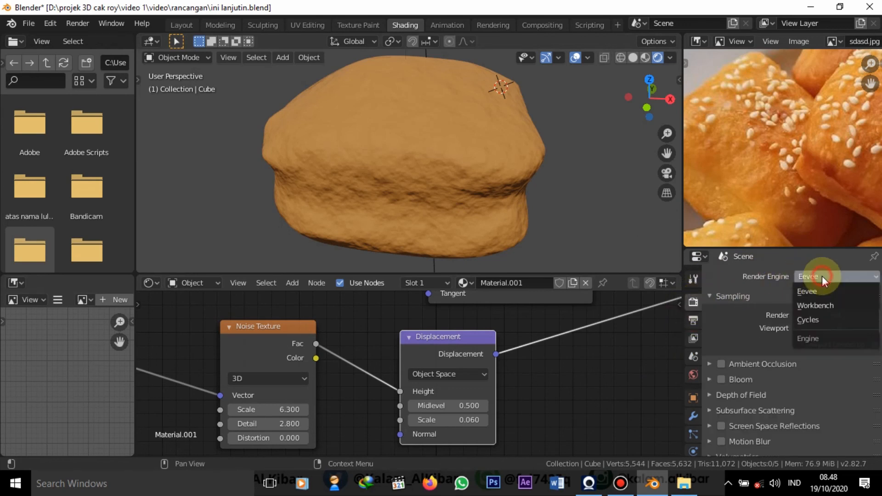
{"action": "left_click", "coordinate": [825, 319]}
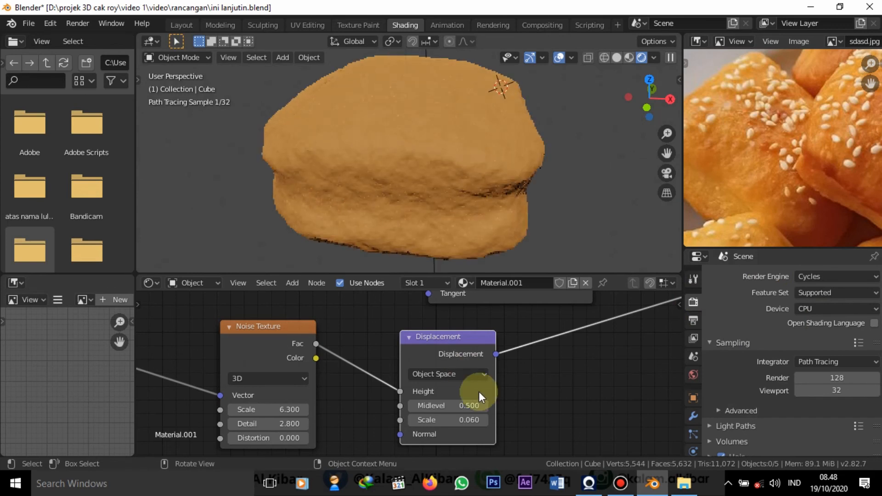
Step: Try a scale of 0.160 on the bun material's Displacement node and view the result with the Eevee render engine
{"action": "left_click", "coordinate": [484, 420]}
{"action": "middle_click_drag", "start_coordinate": [401, 136], "coordinate": [459, 161]}
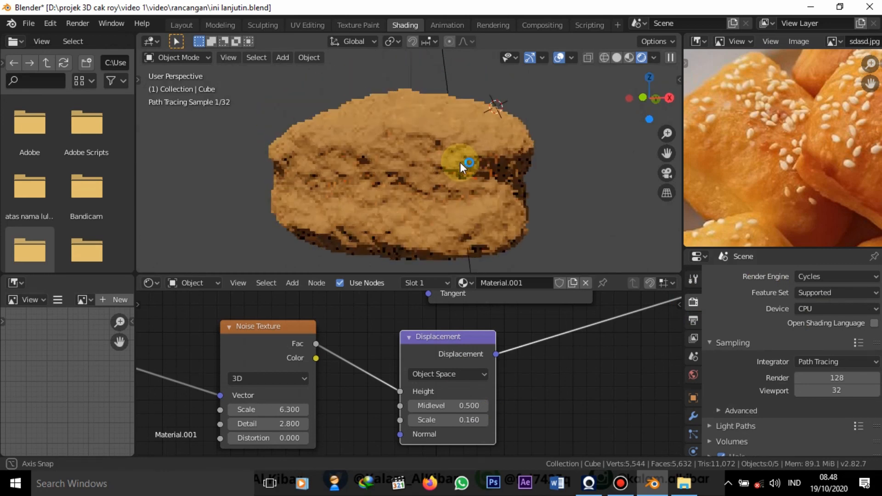
{"action": "left_click", "coordinate": [868, 278]}
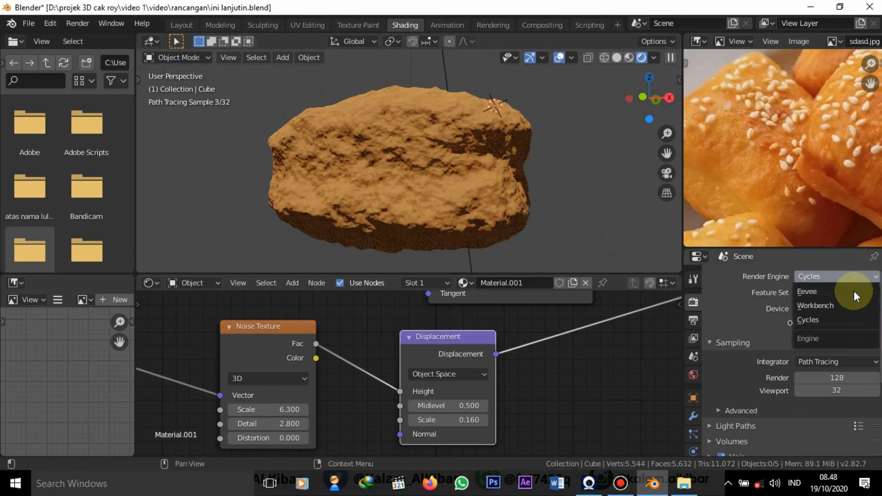
{"action": "left_click", "coordinate": [853, 291]}
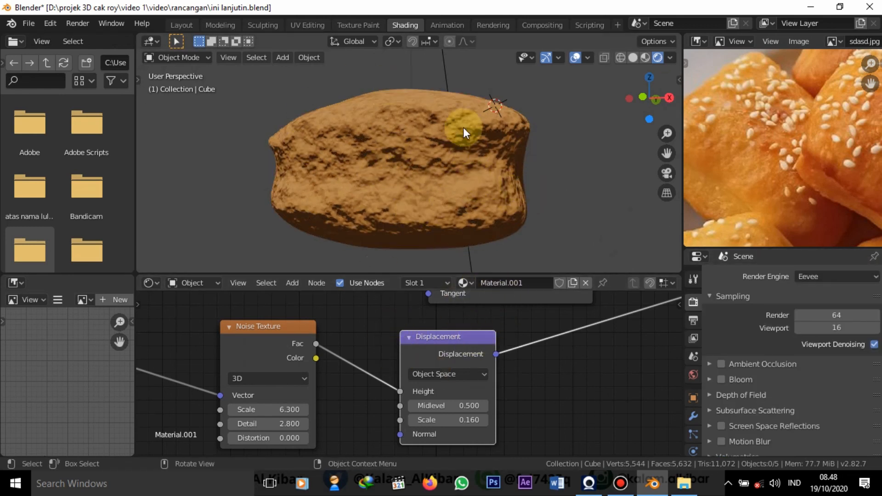
Step: Set the render engine back to Cycles and undo the displacement scale change
{"action": "left_click", "coordinate": [830, 277]}
{"action": "left_click", "coordinate": [826, 319]}
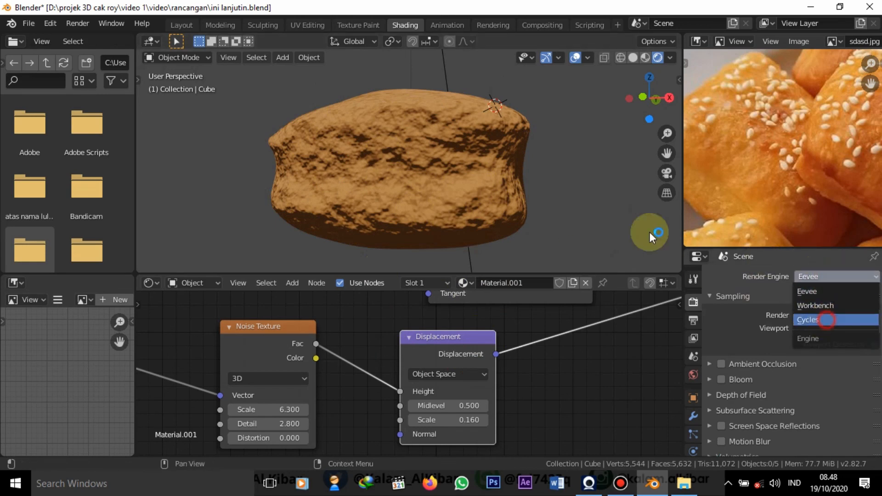
{"action": "middle_click_drag", "start_coordinate": [487, 187], "coordinate": [486, 223]}
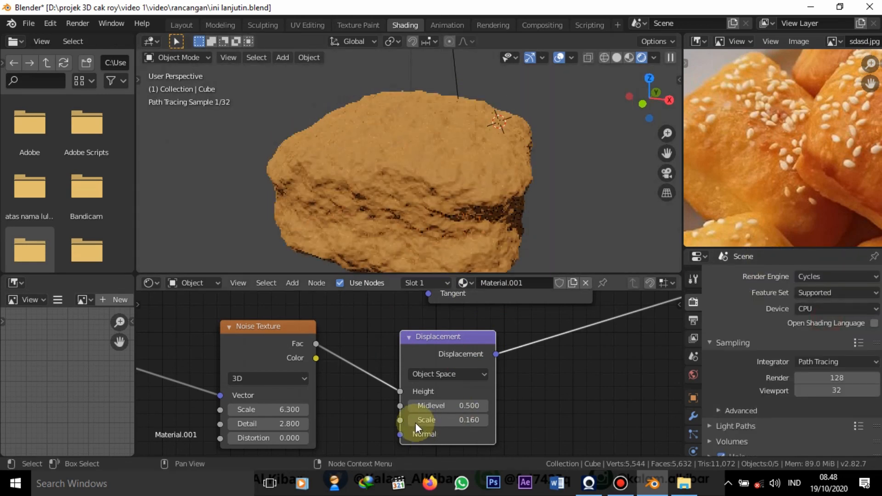
{"action": "key", "text": "ctrl+z"}
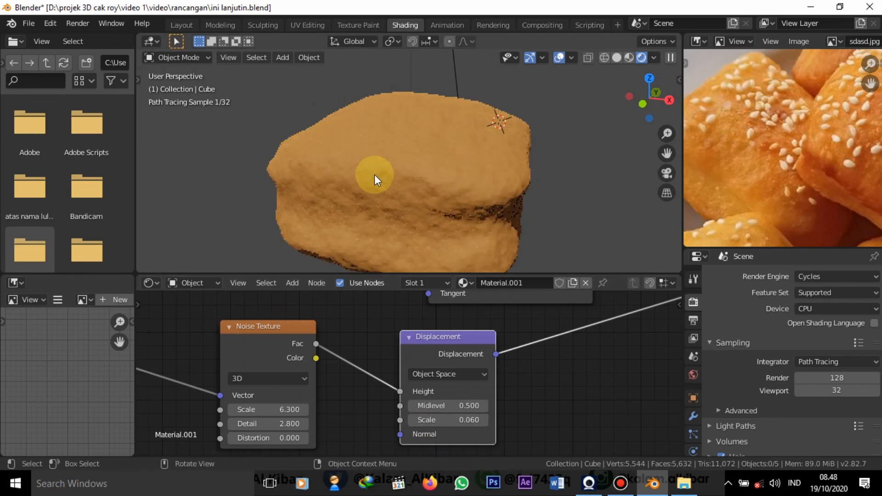
Step: Examine the lit and shaded sides of the Cycles-rendered bun from several angles
{"action": "middle_click_drag", "start_coordinate": [391, 181], "coordinate": [435, 147]}
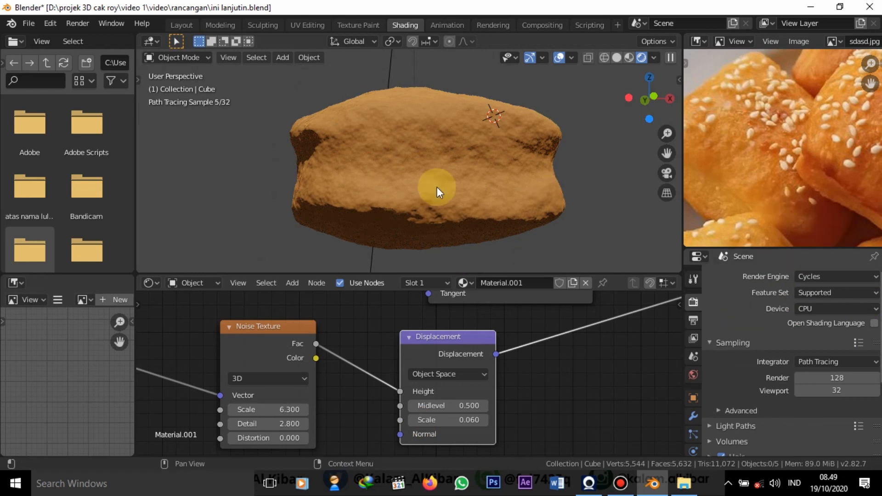
{"action": "middle_click_drag", "start_coordinate": [435, 185], "coordinate": [422, 158]}
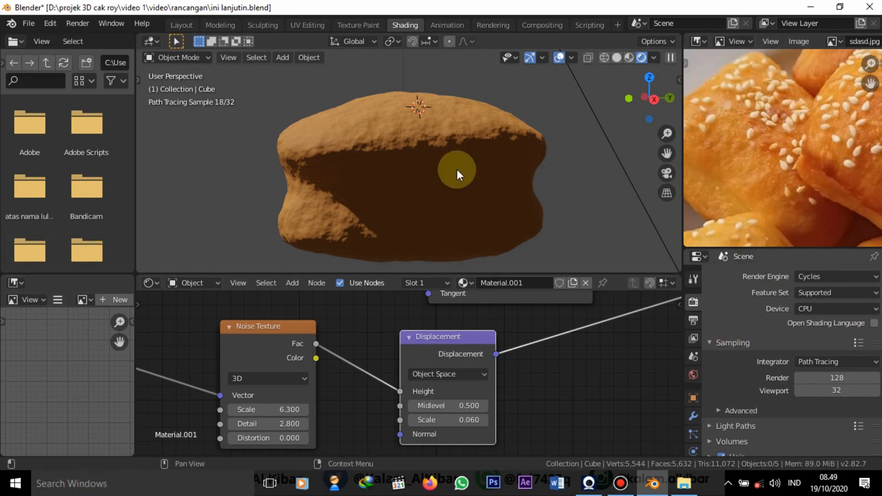
{"action": "mouse_move", "coordinate": [373, 202]}
{"action": "middle_mouse_down"}
{"action": "mouse_move", "coordinate": [388, 209]}
{"action": "mouse_move", "coordinate": [468, 134]}
{"action": "middle_mouse_up"}
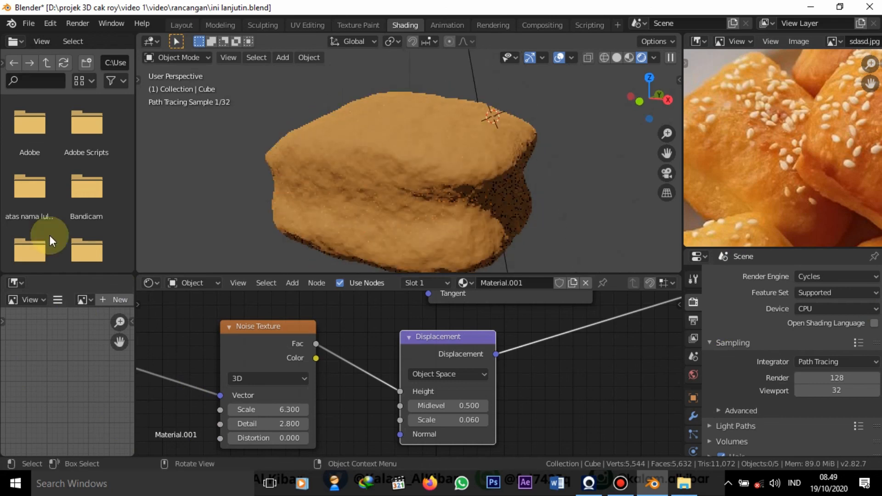
{"action": "mouse_move", "coordinate": [369, 158]}
{"action": "middle_mouse_down"}
{"action": "mouse_move", "coordinate": [466, 147]}
{"action": "mouse_move", "coordinate": [470, 132]}
{"action": "mouse_move", "coordinate": [440, 173]}
{"action": "mouse_move", "coordinate": [453, 168]}
{"action": "mouse_move", "coordinate": [404, 190]}
{"action": "mouse_move", "coordinate": [327, 160]}
{"action": "middle_mouse_up"}
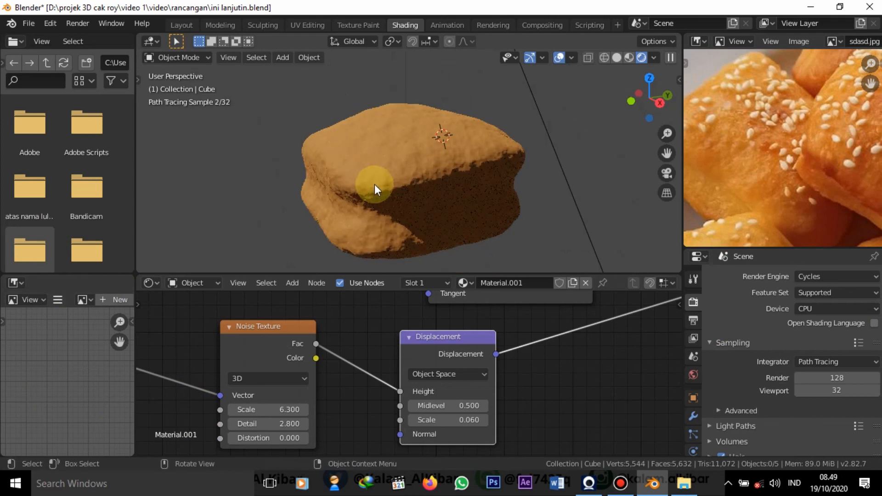
{"action": "scroll", "coordinate": [376, 184], "scroll_direction": "up", "scroll_amount": 2}
{"action": "middle_click_drag", "start_coordinate": [407, 178], "coordinate": [413, 181]}
{"action": "scroll", "coordinate": [420, 175], "scroll_direction": "down", "scroll_amount": 3}
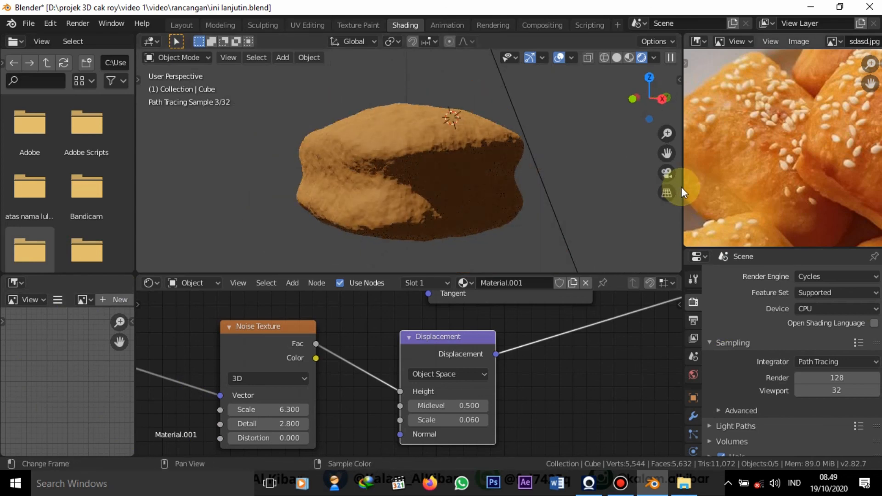
Step: Widen the reference photo area and compare the bun's shape and surface relief with the photo from several sides
{"action": "mouse_move", "coordinate": [683, 188]}
{"action": "left_mouse_down"}
{"action": "mouse_move", "coordinate": [646, 182]}
{"action": "mouse_move", "coordinate": [663, 158]}
{"action": "mouse_move", "coordinate": [634, 179]}
{"action": "left_mouse_up"}
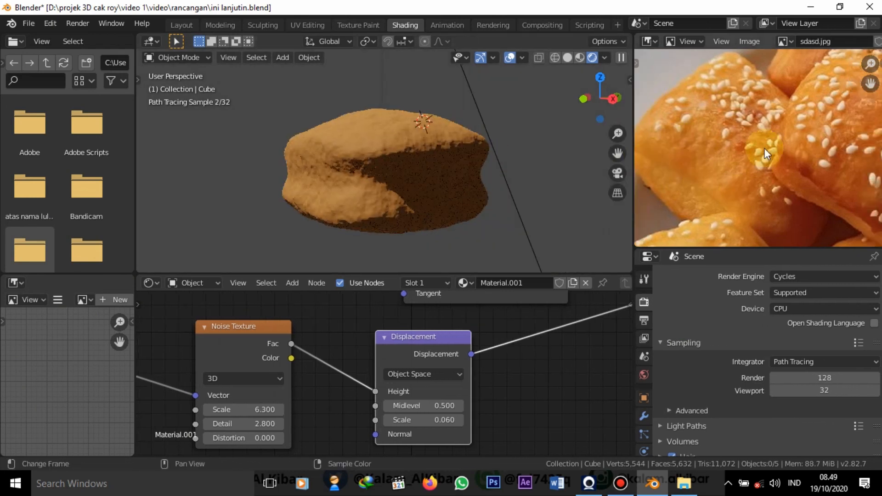
{"action": "middle_click_drag", "start_coordinate": [424, 147], "coordinate": [430, 184]}
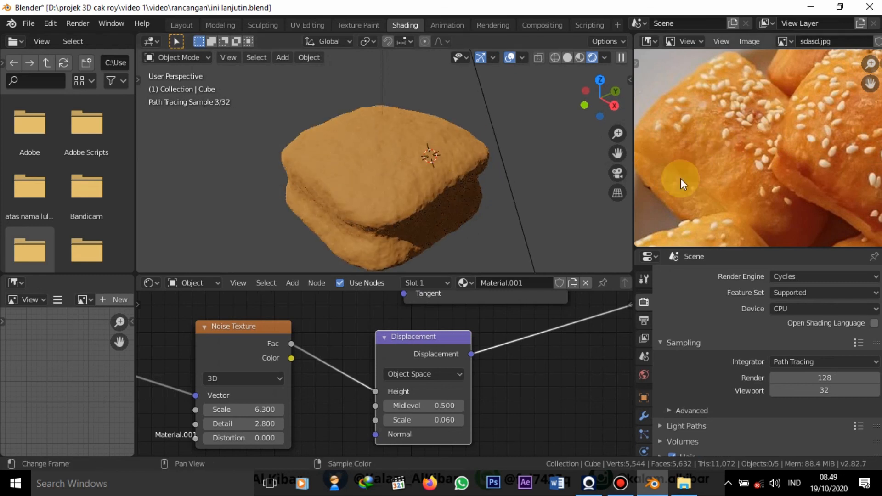
{"action": "middle_click_drag", "start_coordinate": [475, 200], "coordinate": [467, 216]}
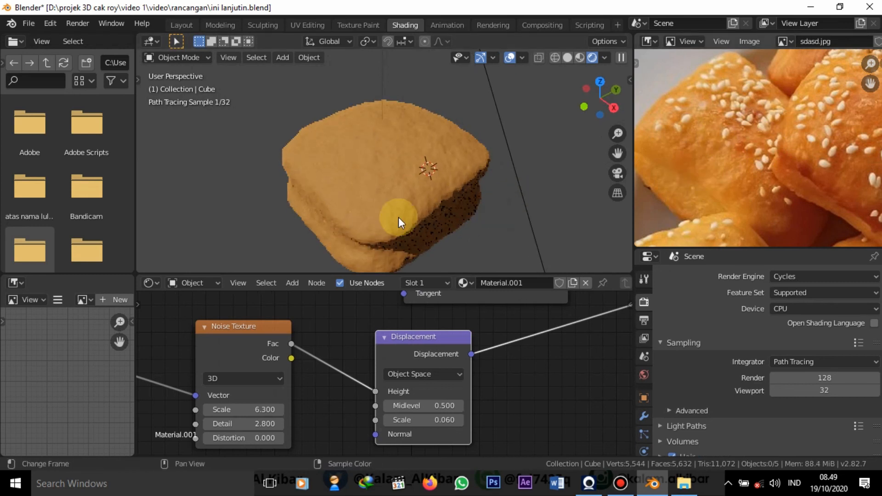
{"action": "mouse_move", "coordinate": [406, 211]}
{"action": "middle_mouse_down"}
{"action": "mouse_move", "coordinate": [403, 219]}
{"action": "mouse_move", "coordinate": [467, 156]}
{"action": "mouse_move", "coordinate": [394, 139]}
{"action": "mouse_move", "coordinate": [394, 169]}
{"action": "middle_mouse_up"}
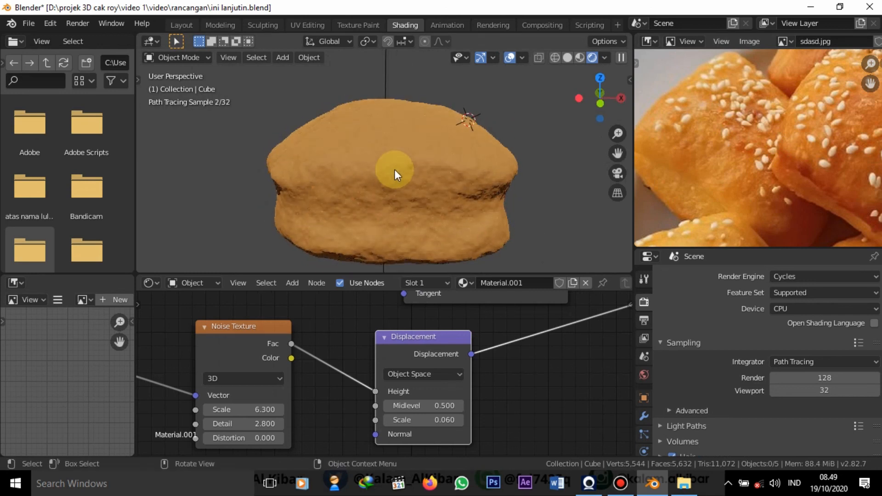
{"action": "scroll", "coordinate": [456, 161], "scroll_direction": "down", "scroll_amount": 4}
{"action": "scroll", "coordinate": [456, 160], "scroll_direction": "up", "scroll_amount": 3}
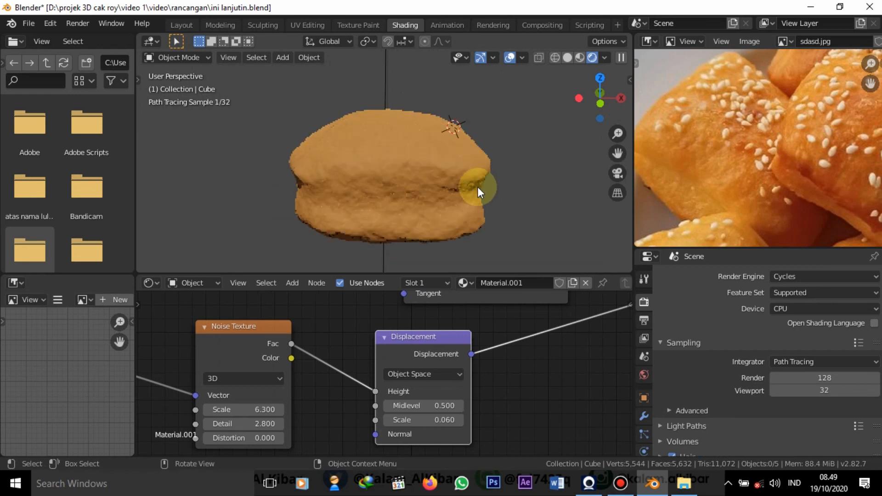
{"action": "mouse_move", "coordinate": [453, 195]}
{"action": "middle_mouse_down"}
{"action": "mouse_move", "coordinate": [406, 182]}
{"action": "mouse_move", "coordinate": [450, 173]}
{"action": "middle_mouse_up"}
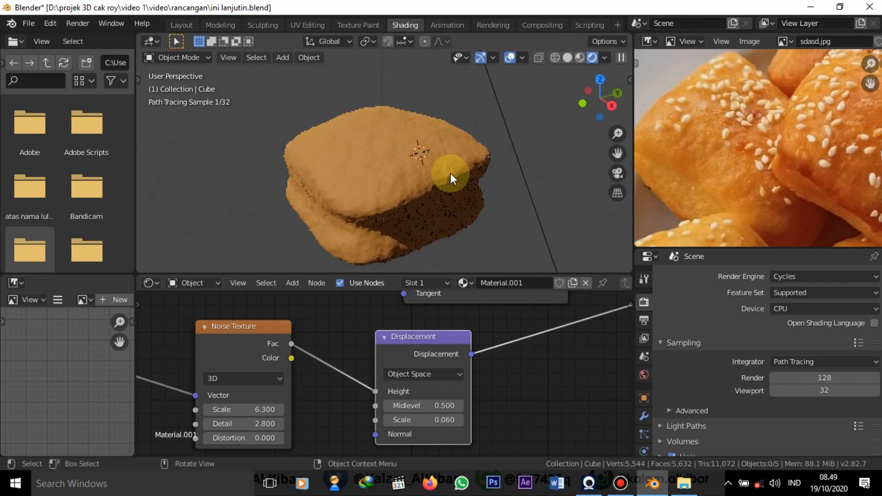
{"action": "mouse_move", "coordinate": [322, 183]}
{"action": "middle_mouse_down"}
{"action": "mouse_move", "coordinate": [367, 192]}
{"action": "mouse_move", "coordinate": [415, 150]}
{"action": "middle_mouse_up"}
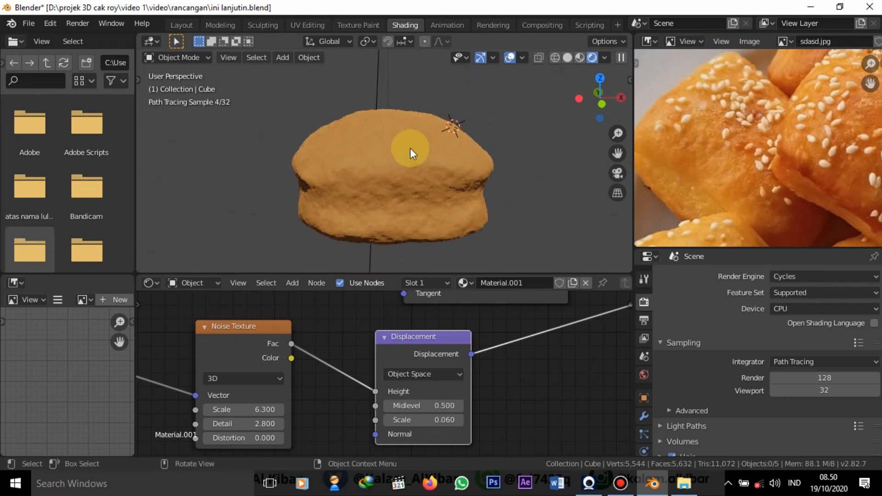
{"action": "mouse_move", "coordinate": [395, 146]}
{"action": "middle_mouse_down"}
{"action": "mouse_move", "coordinate": [373, 178]}
{"action": "mouse_move", "coordinate": [328, 183]}
{"action": "mouse_move", "coordinate": [306, 164]}
{"action": "middle_mouse_up"}
{"action": "mouse_move", "coordinate": [363, 196]}
{"action": "middle_mouse_down"}
{"action": "mouse_move", "coordinate": [360, 179]}
{"action": "mouse_move", "coordinate": [360, 206]}
{"action": "mouse_move", "coordinate": [360, 197]}
{"action": "mouse_move", "coordinate": [315, 186]}
{"action": "mouse_move", "coordinate": [394, 187]}
{"action": "mouse_move", "coordinate": [459, 211]}
{"action": "mouse_move", "coordinate": [401, 173]}
{"action": "mouse_move", "coordinate": [403, 189]}
{"action": "mouse_move", "coordinate": [440, 199]}
{"action": "mouse_move", "coordinate": [430, 200]}
{"action": "middle_mouse_up"}
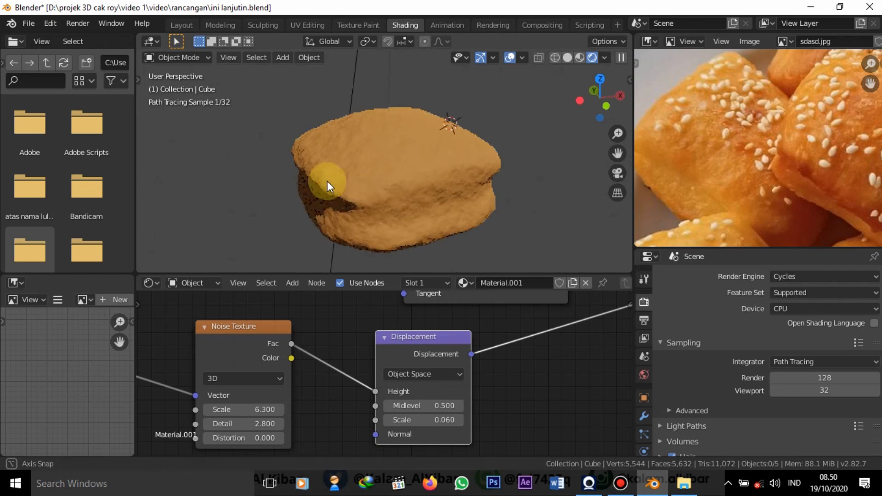